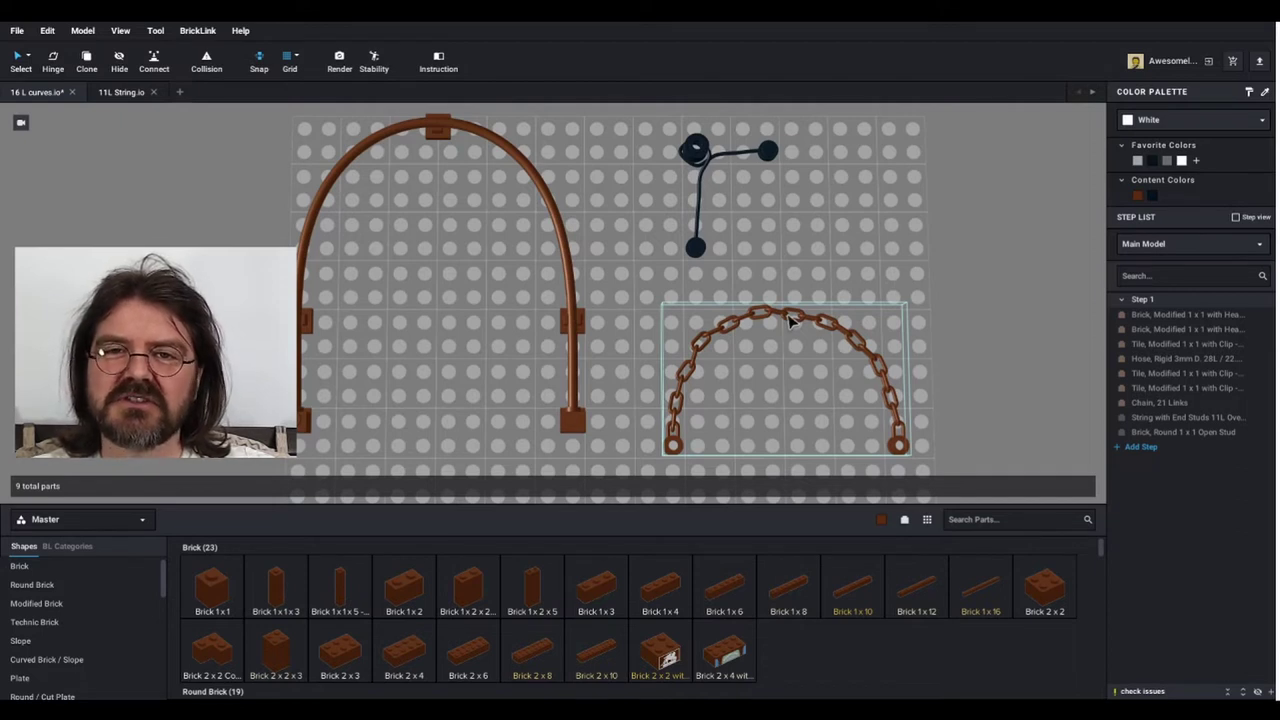
# Orbit, pan and tilt the 3D view of the 9-part curves example model
pyautogui.moveTo(791, 391); pyautogui.dragTo(755, 371, button='right')
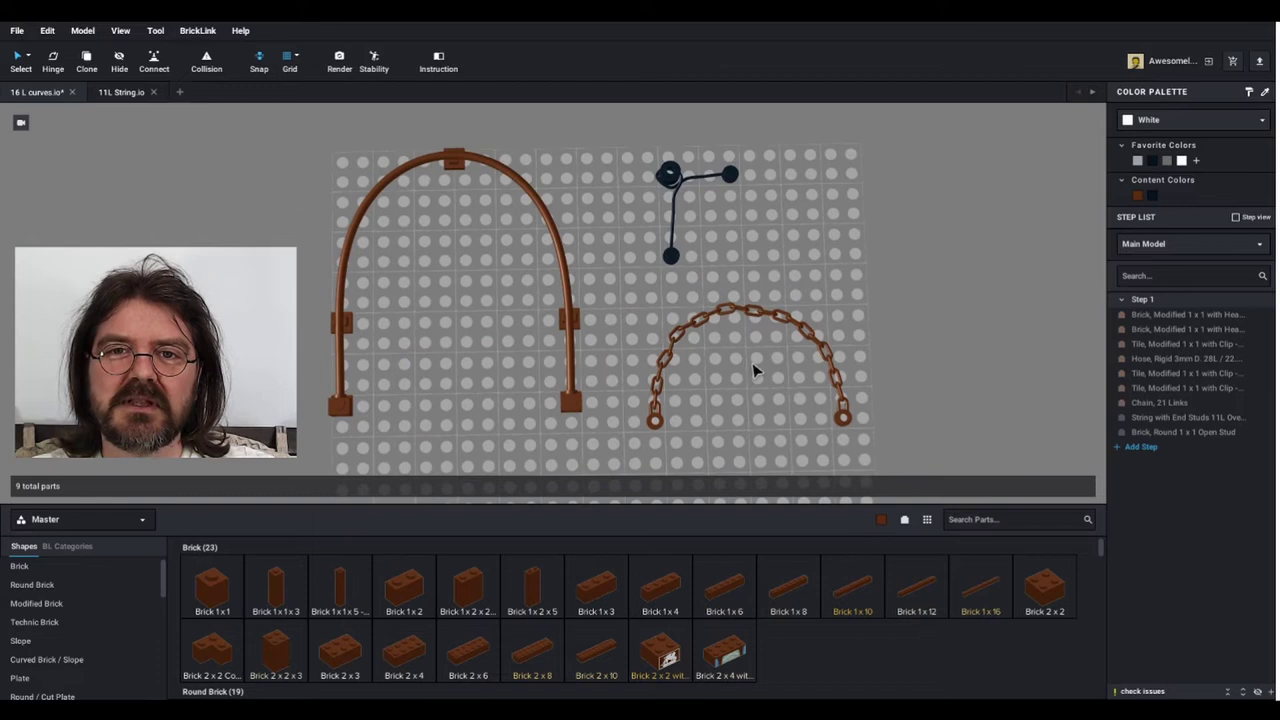
pyautogui.moveTo(666, 314); pyautogui.dragTo(685, 336, button='middle')
pyautogui.moveTo(685, 336); pyautogui.dragTo(680, 347, button='right')
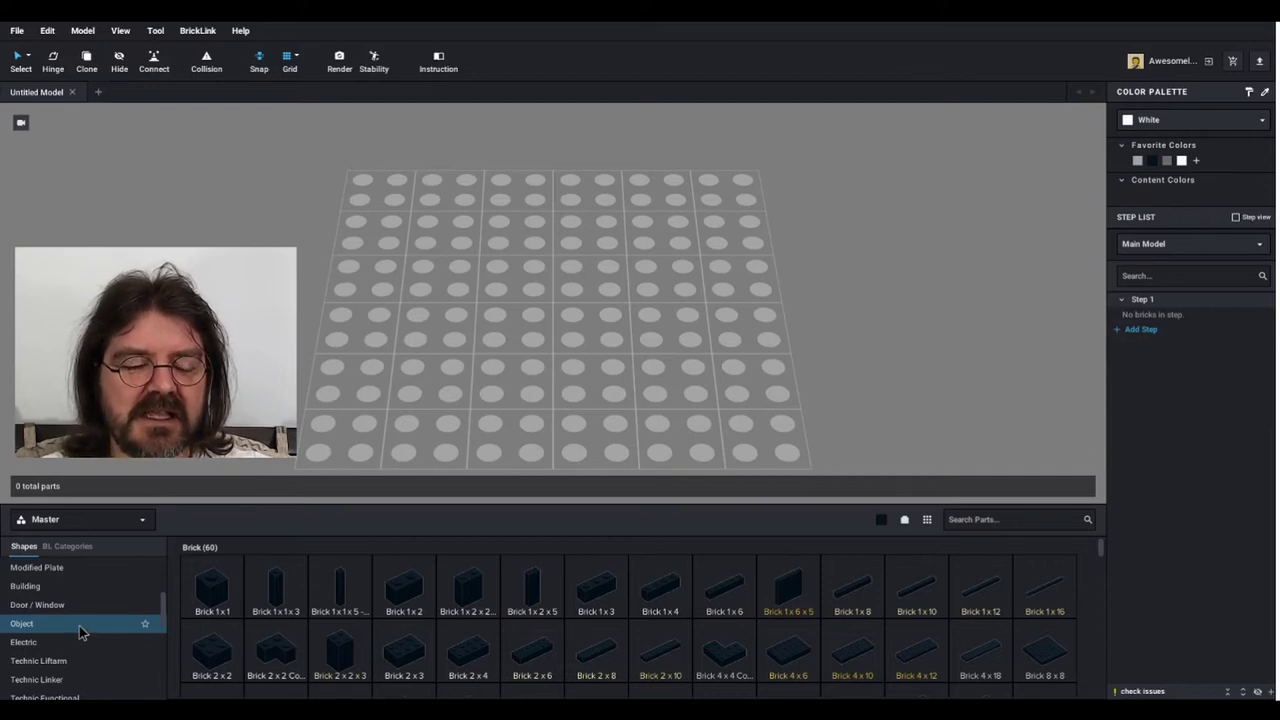
# Add Chain, 5 Links from Object and a ribbed hose from Flexible, then select the rigid 7L hose
pyautogui.click(79, 625)
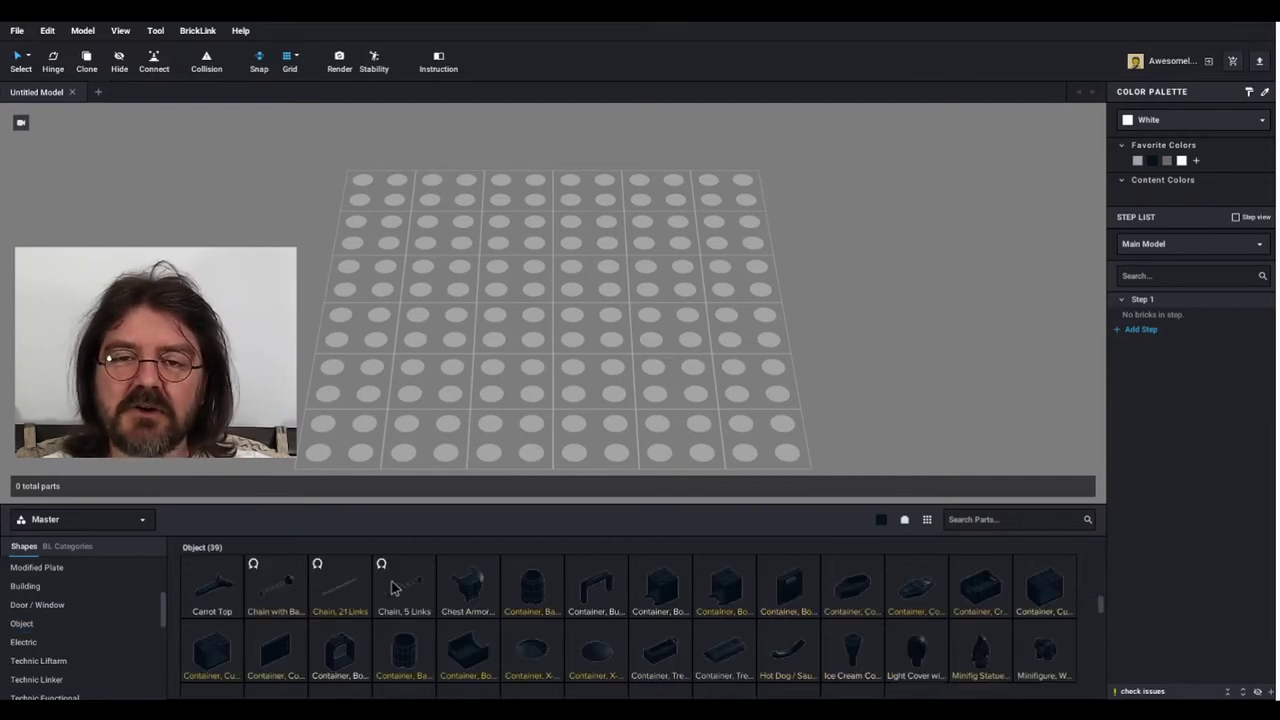
pyautogui.moveTo(401, 590); pyautogui.dragTo(458, 300)
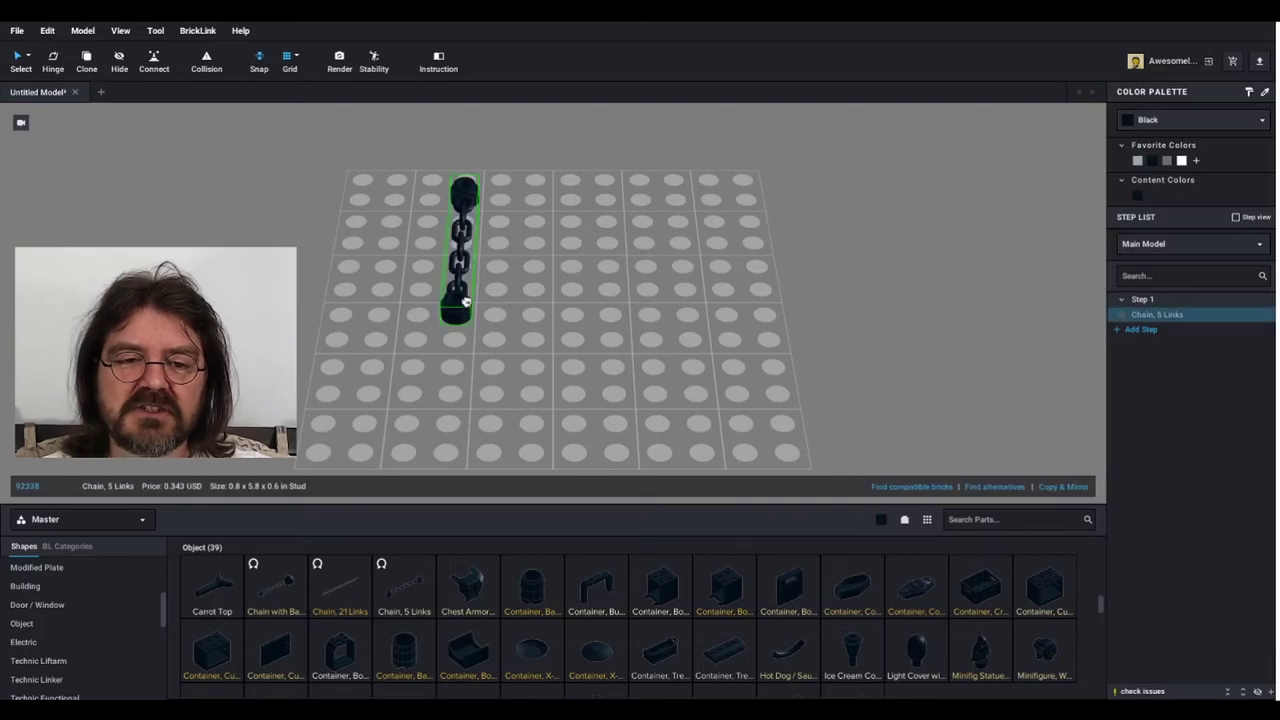
pyautogui.scroll(-3, 113, 611)
pyautogui.click(113, 611)
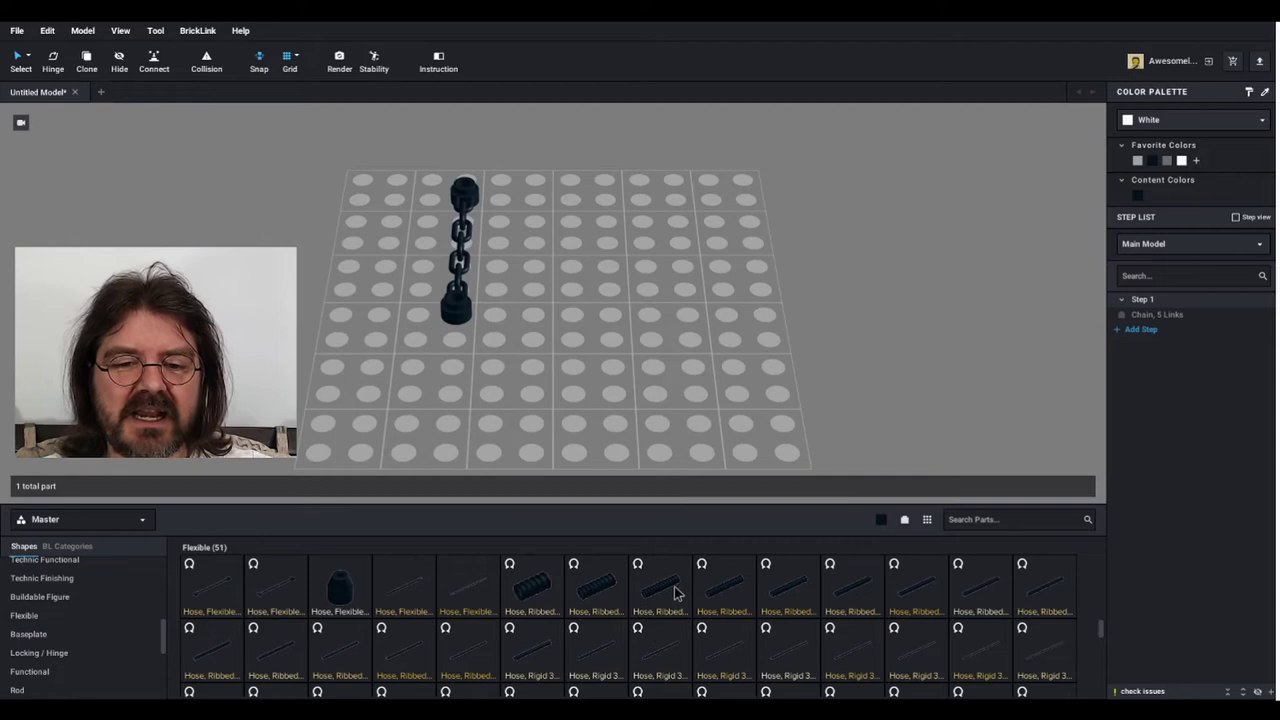
pyautogui.moveTo(675, 592); pyautogui.dragTo(822, 282)
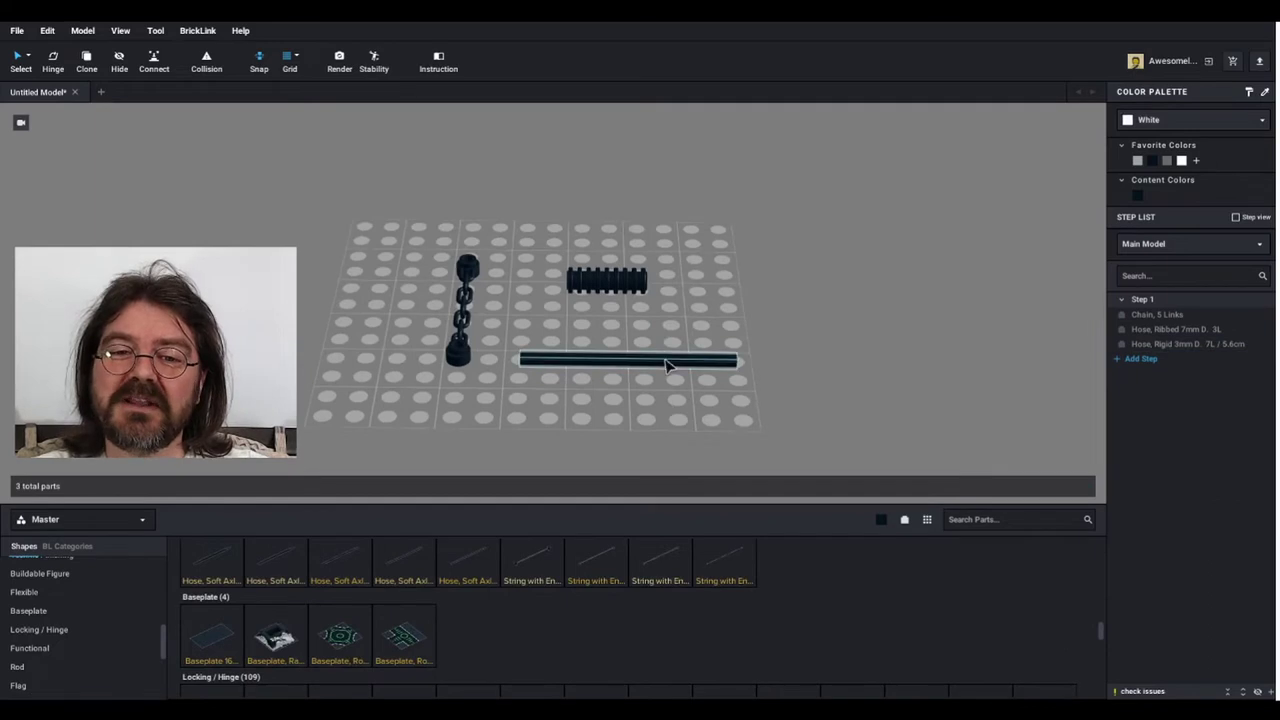
pyautogui.click(666, 362)
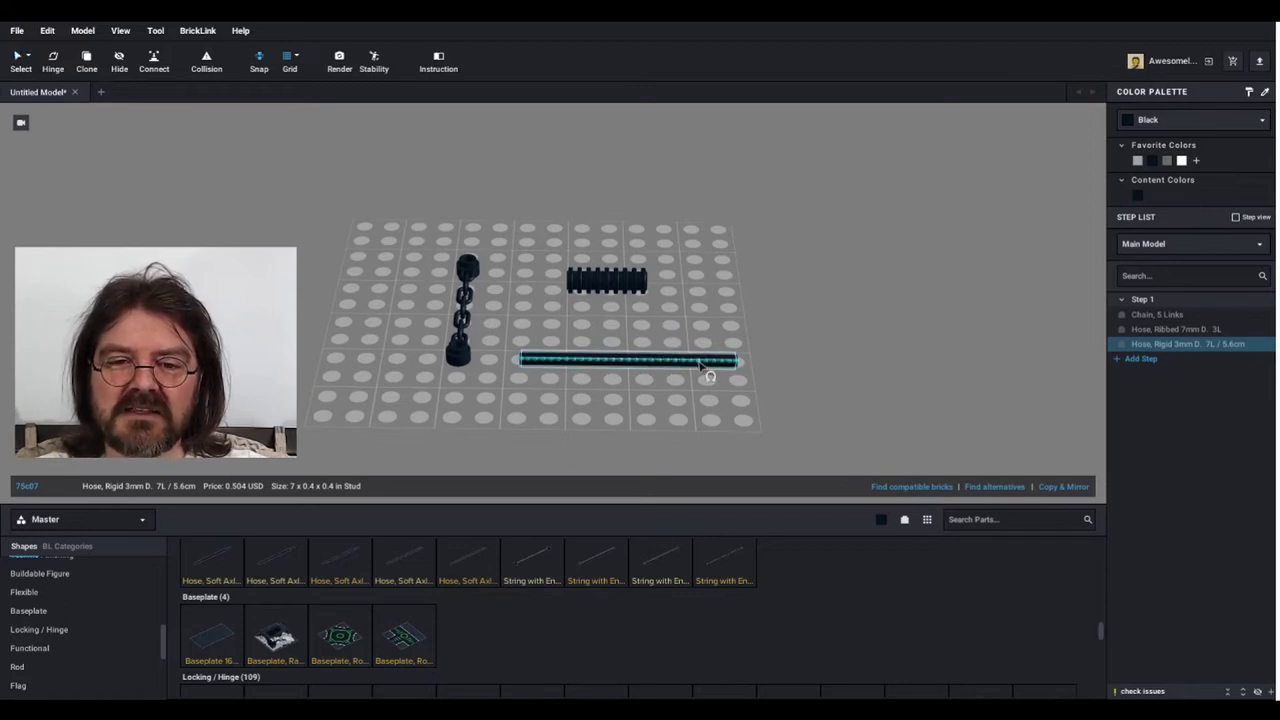
# Bend the rigid 7L hose's left end down and back into a hook
pyautogui.scroll(3, 745, 375)
pyautogui.moveTo(735, 380); pyautogui.dragTo(740, 385, button='right')
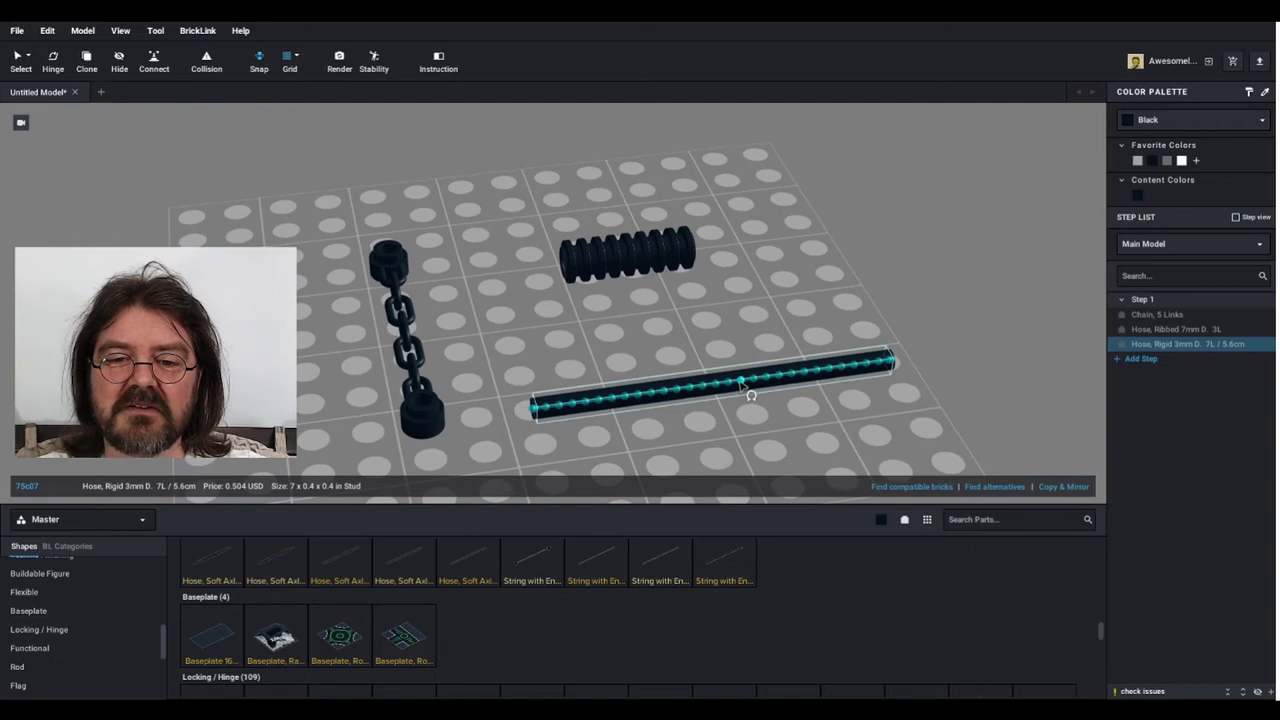
pyautogui.moveTo(741, 385)
pyautogui.mouseDown()
pyautogui.moveTo(730, 358)
pyautogui.moveTo(757, 406)
pyautogui.moveTo(715, 385)
pyautogui.moveTo(742, 396)
pyautogui.mouseUp()
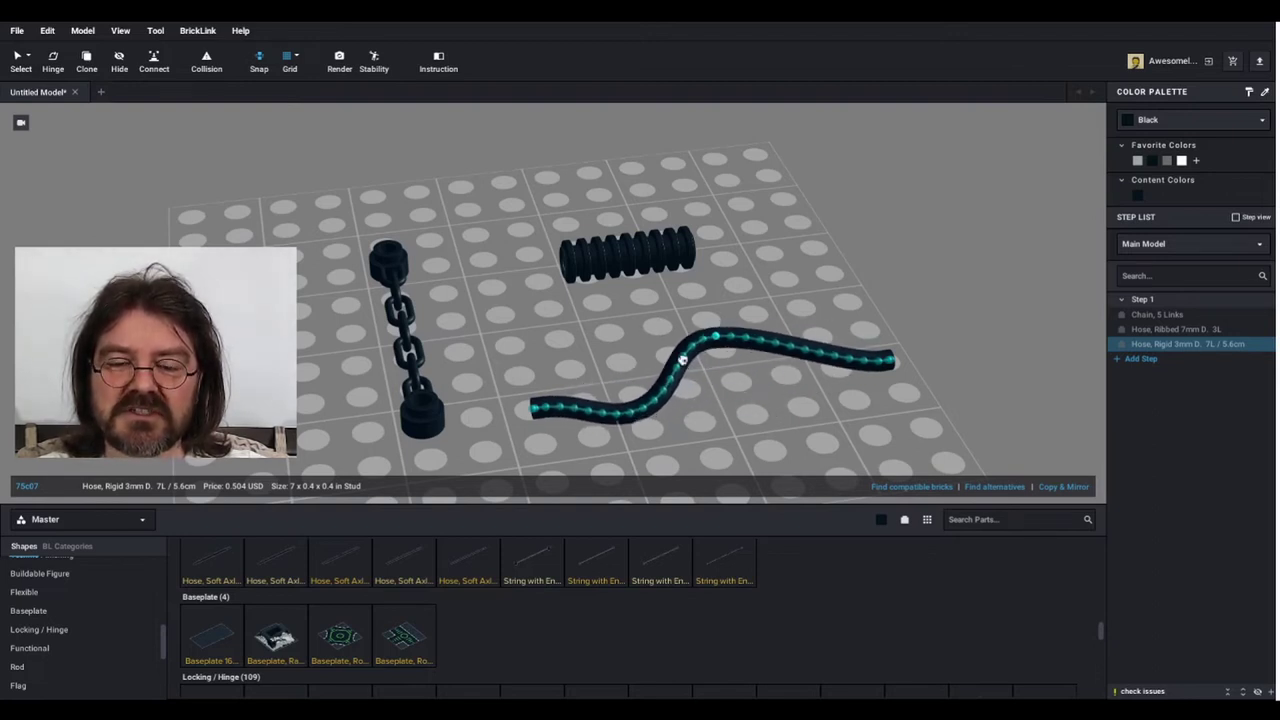
pyautogui.moveTo(683, 358); pyautogui.dragTo(600, 425, button='right')
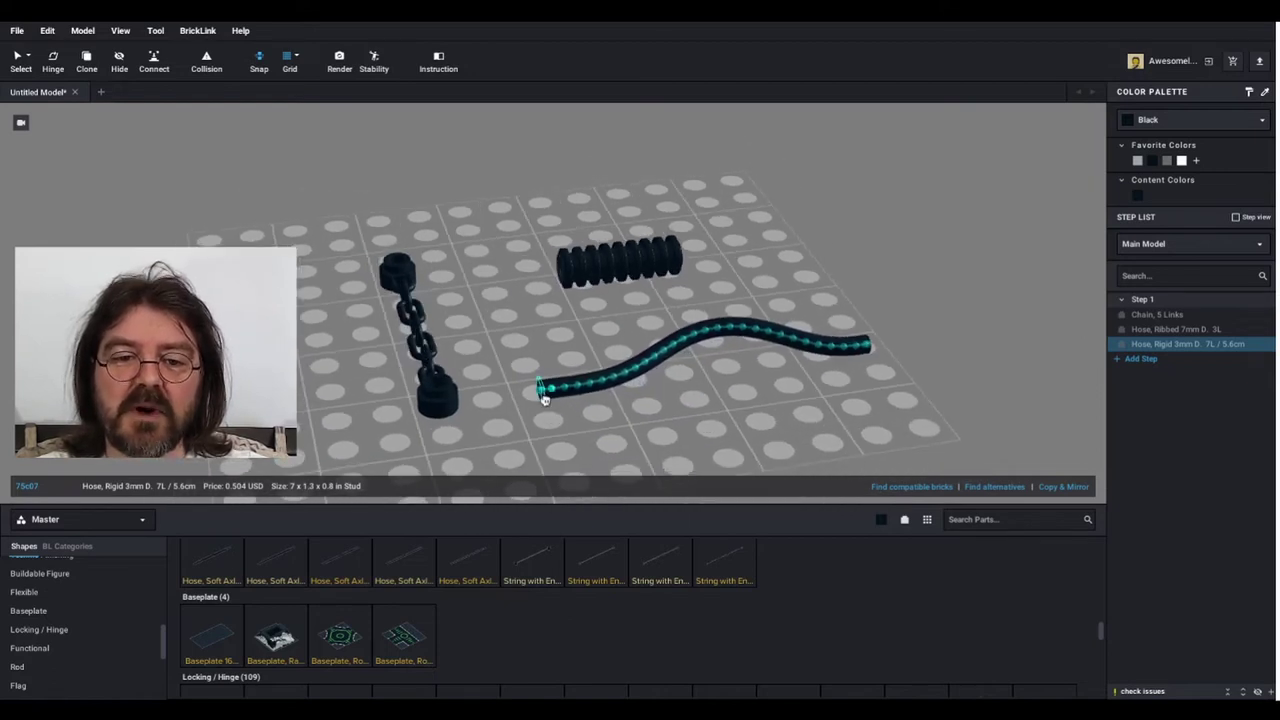
pyautogui.moveTo(543, 392); pyautogui.dragTo(713, 425)
pyautogui.moveTo(799, 404); pyautogui.dragTo(676, 401)
pyautogui.moveTo(602, 368); pyautogui.dragTo(549, 372)
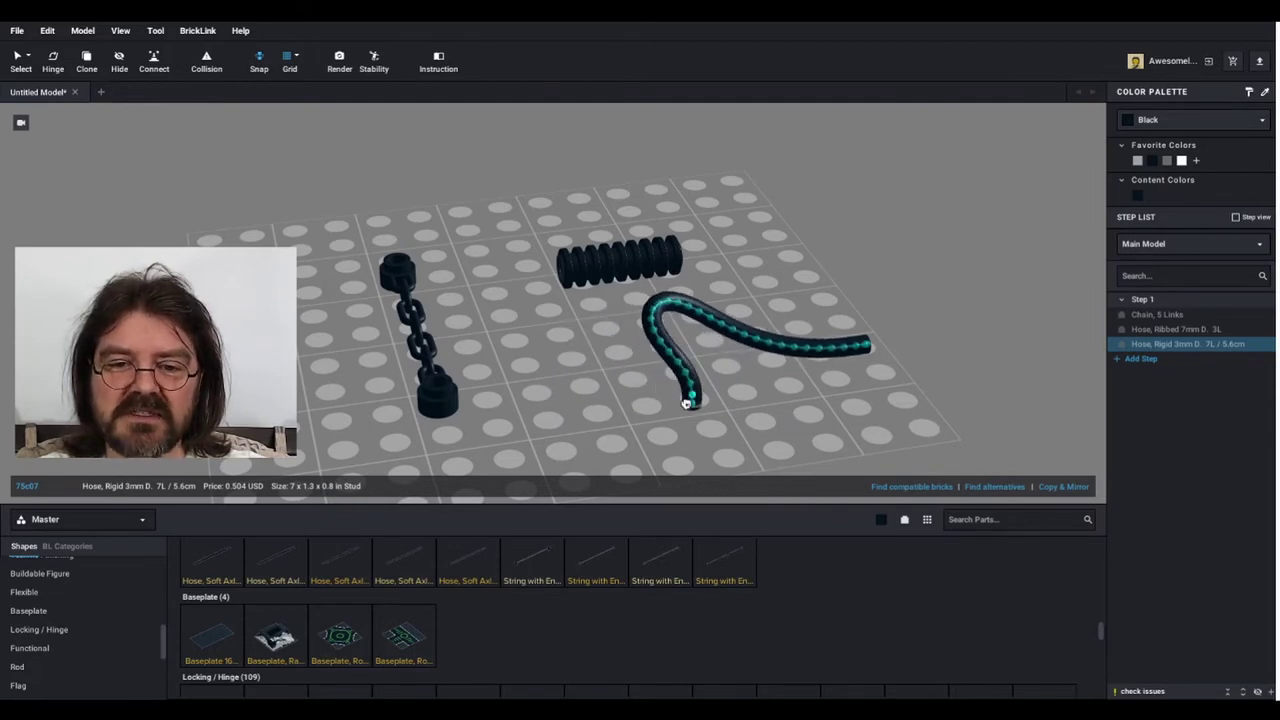
# Refine the hose end into a smooth S-curve and check it from above
pyautogui.moveTo(971, 417); pyautogui.dragTo(886, 422, button='right')
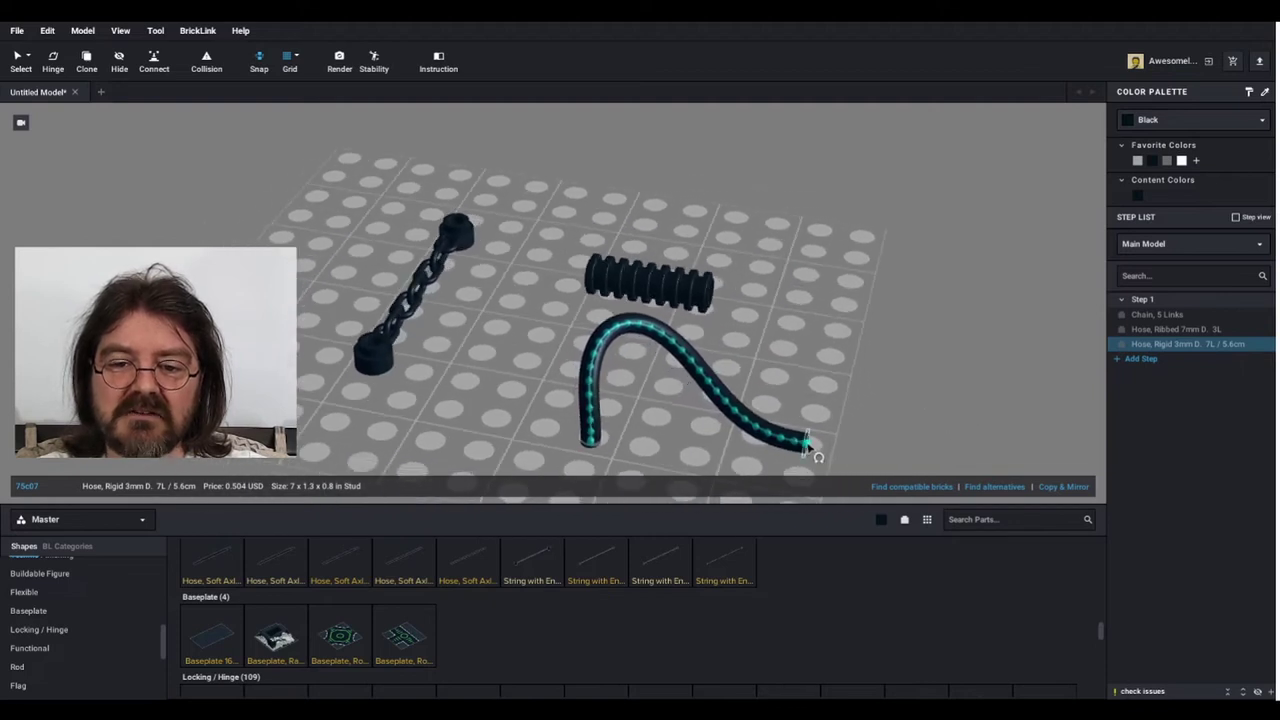
pyautogui.moveTo(808, 443); pyautogui.dragTo(760, 398)
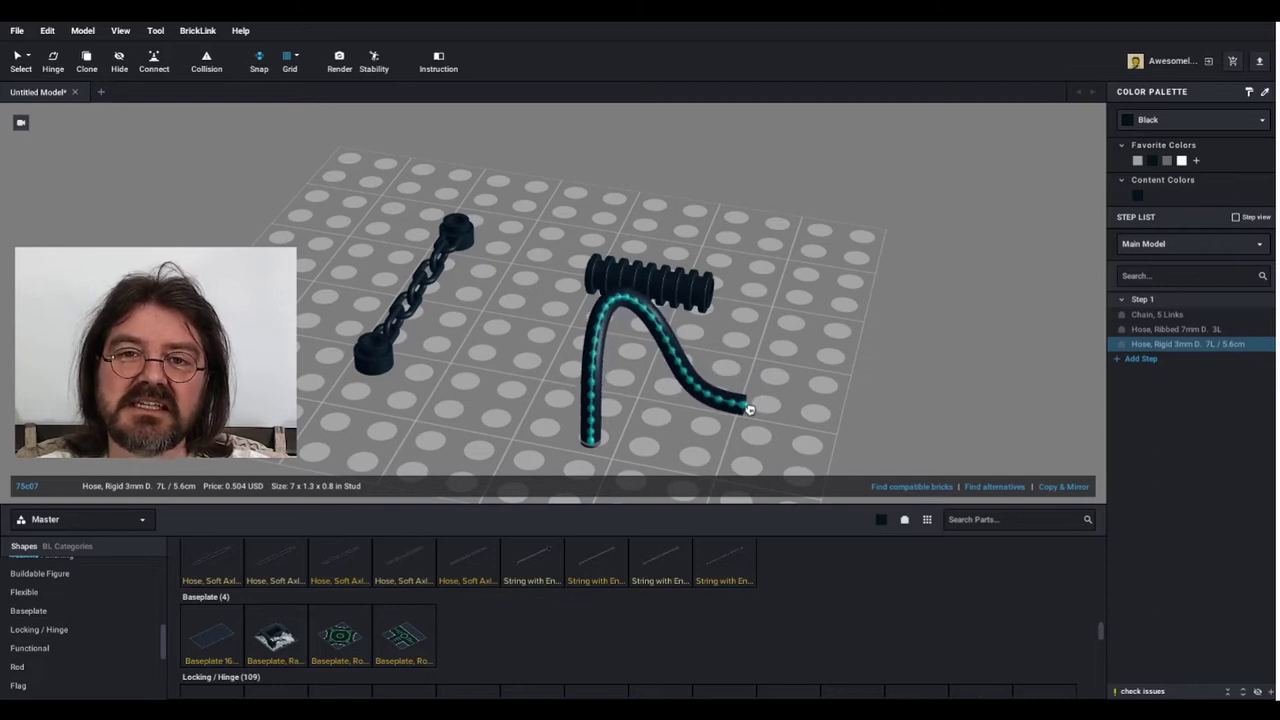
pyautogui.moveTo(750, 409); pyautogui.dragTo(753, 404)
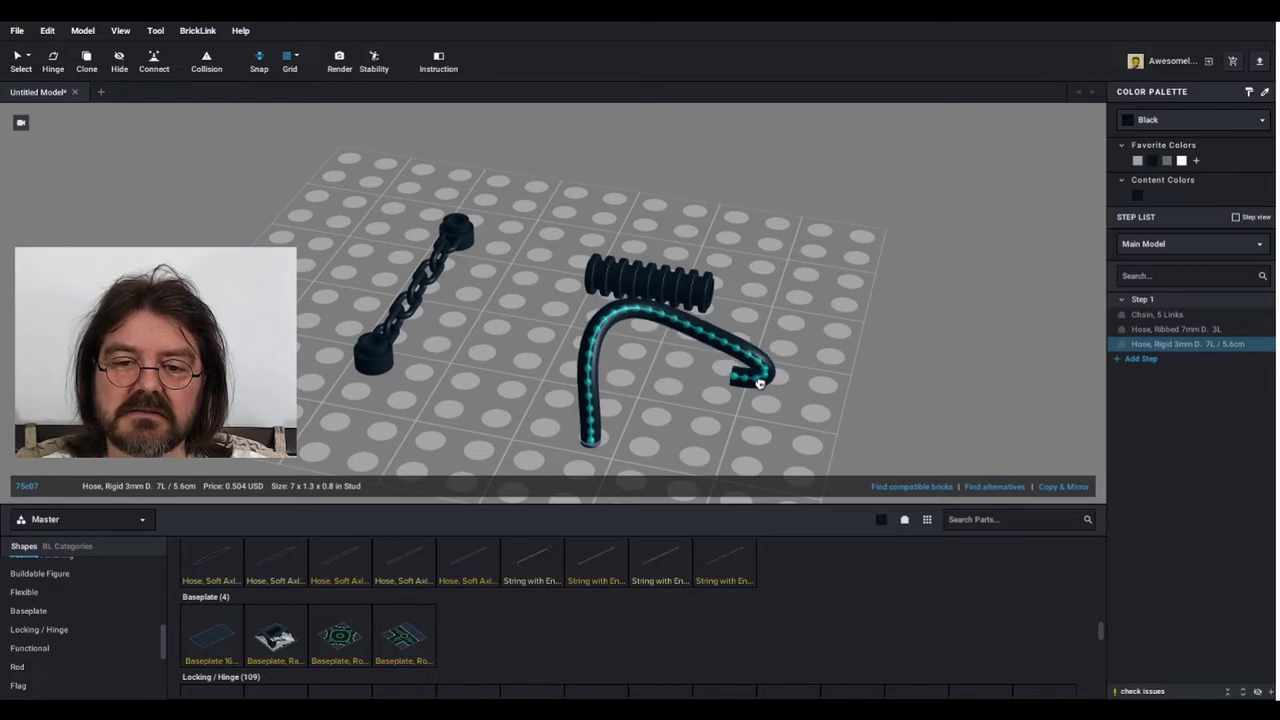
pyautogui.moveTo(772, 365); pyautogui.dragTo(740, 328, button='right')
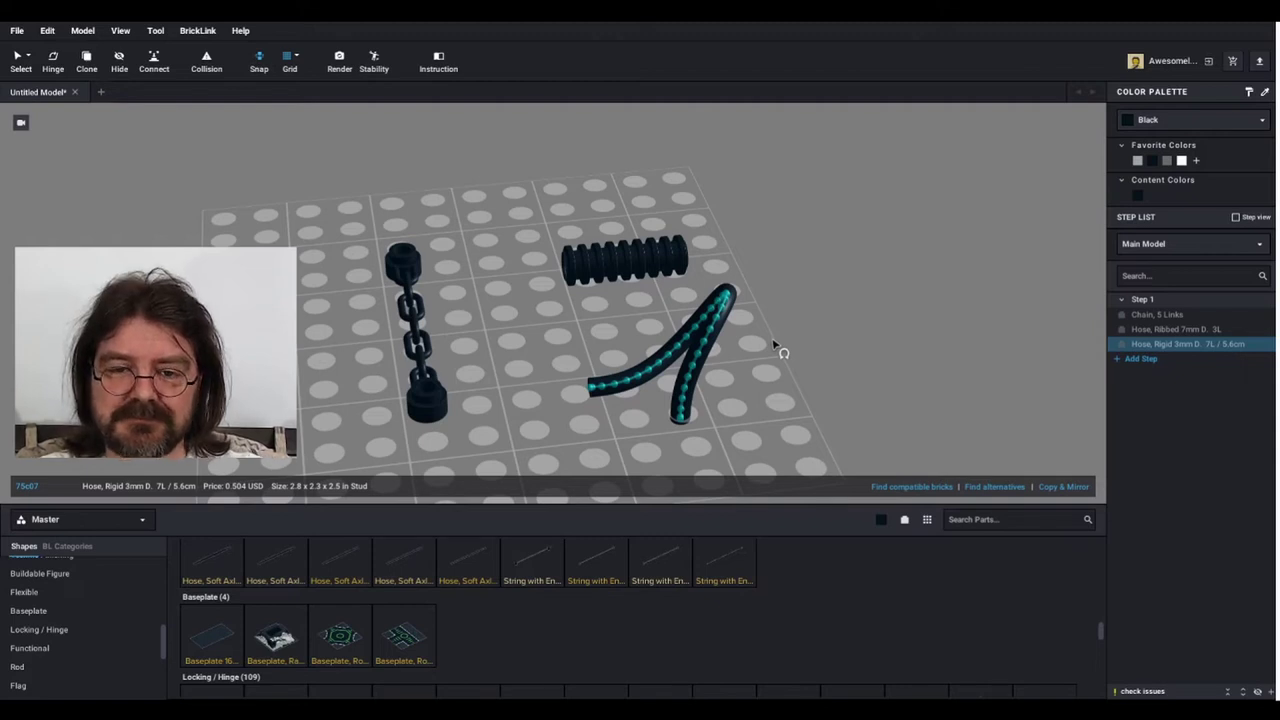
# Deselect the bent hose by clicking empty space
pyautogui.click(773, 347)
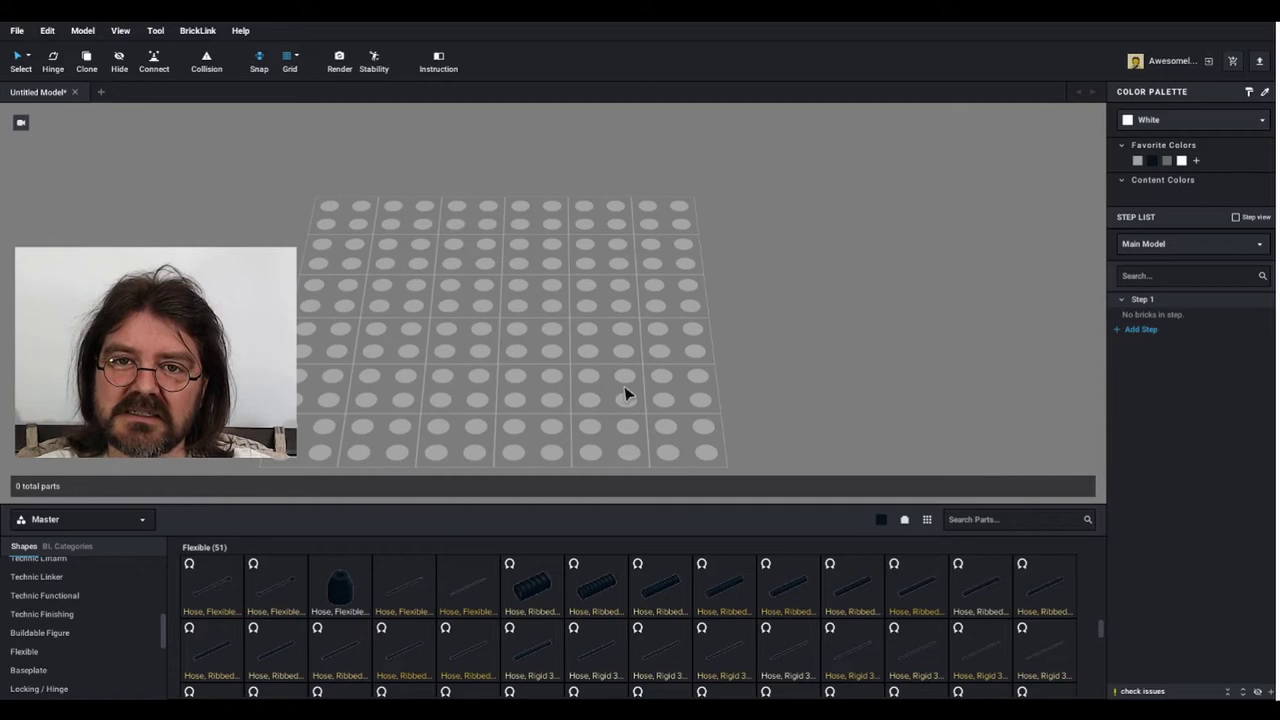
# Undo to restore the 1x12 brick and hose, then delete the black 1x12 brick
pyautogui.hotkey('ctrl', 'z')
pyautogui.click(660, 325)
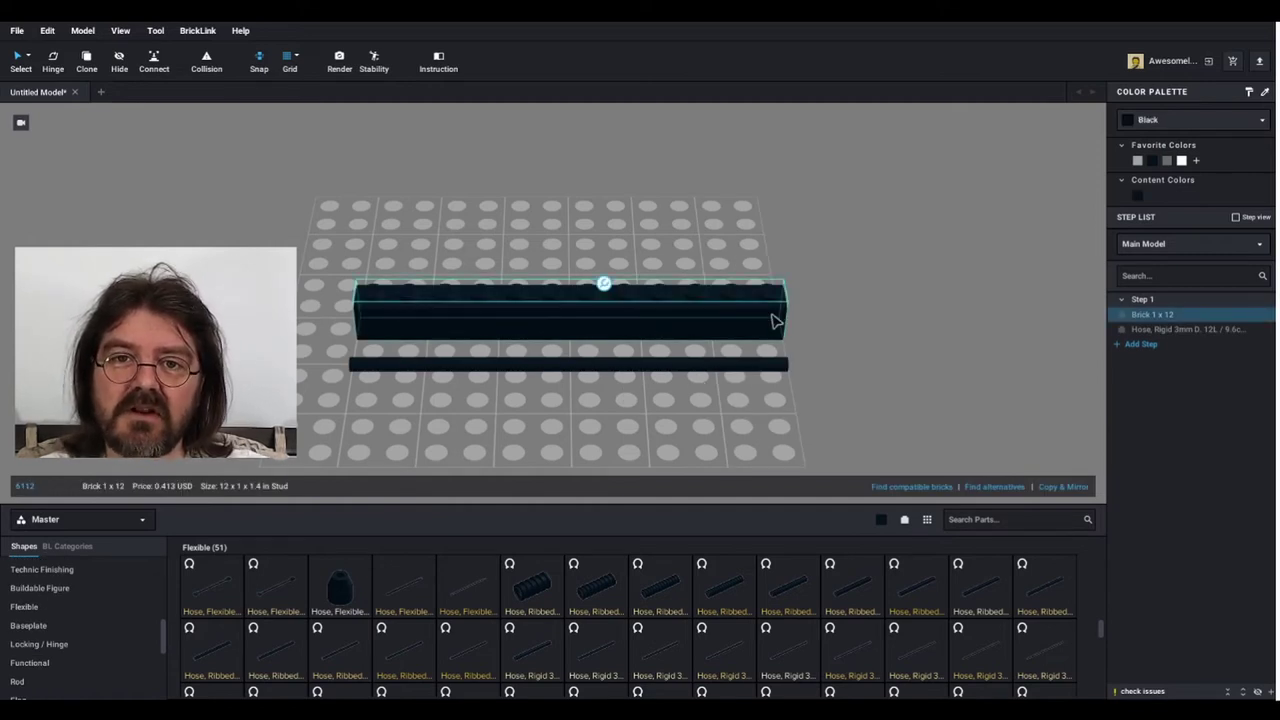
pyautogui.click(730, 367)
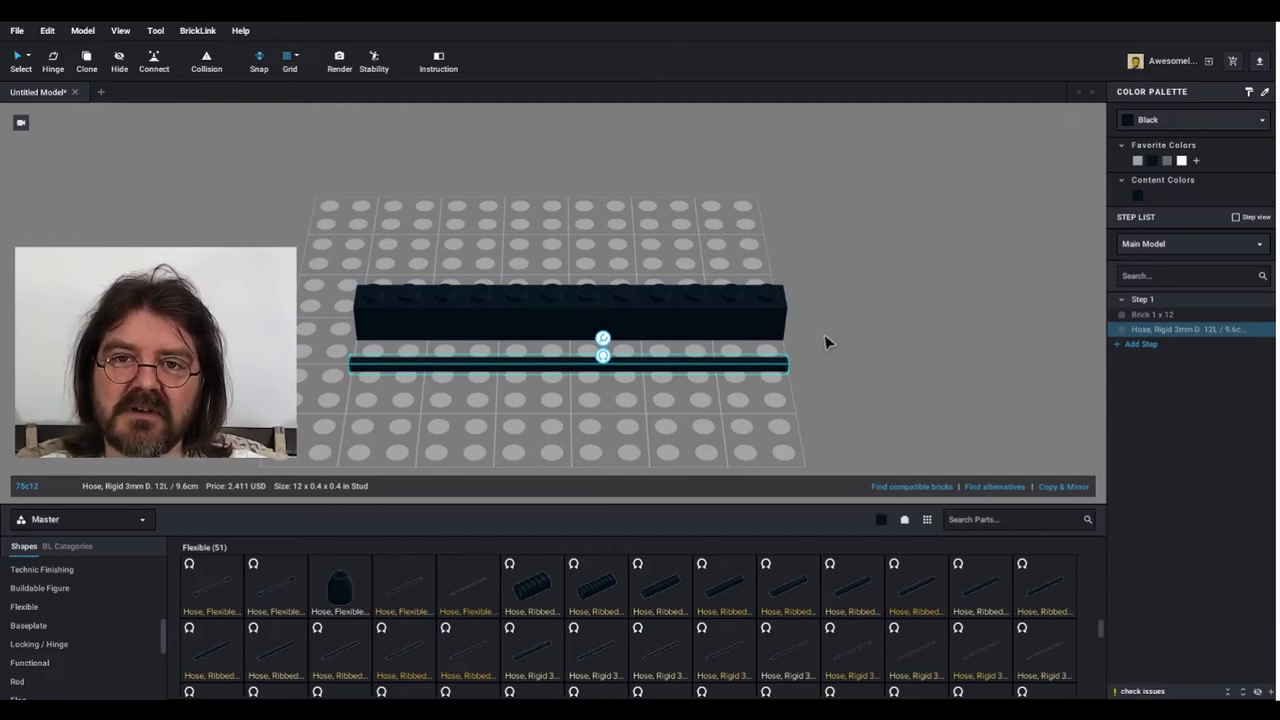
pyautogui.click(808, 315)
pyautogui.press('Delete')
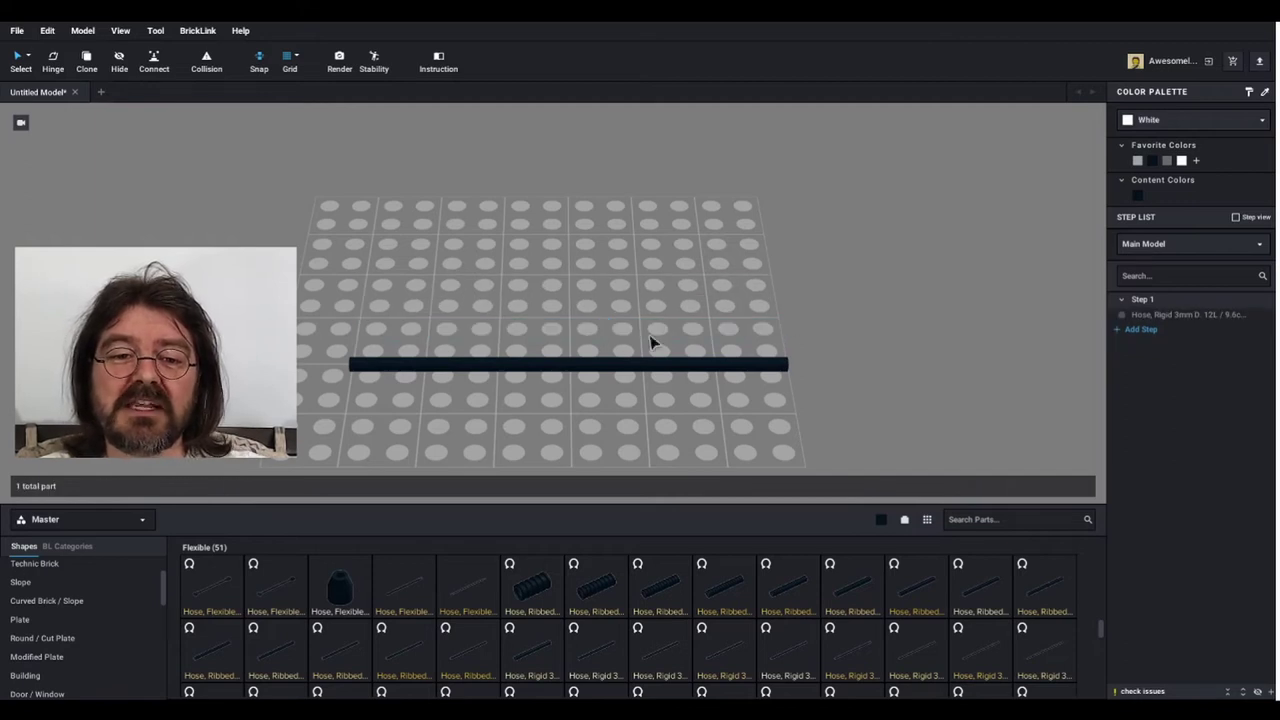
# Select the remaining rigid 3mm 12L hose and orbit to view it frontally
pyautogui.click(591, 366)
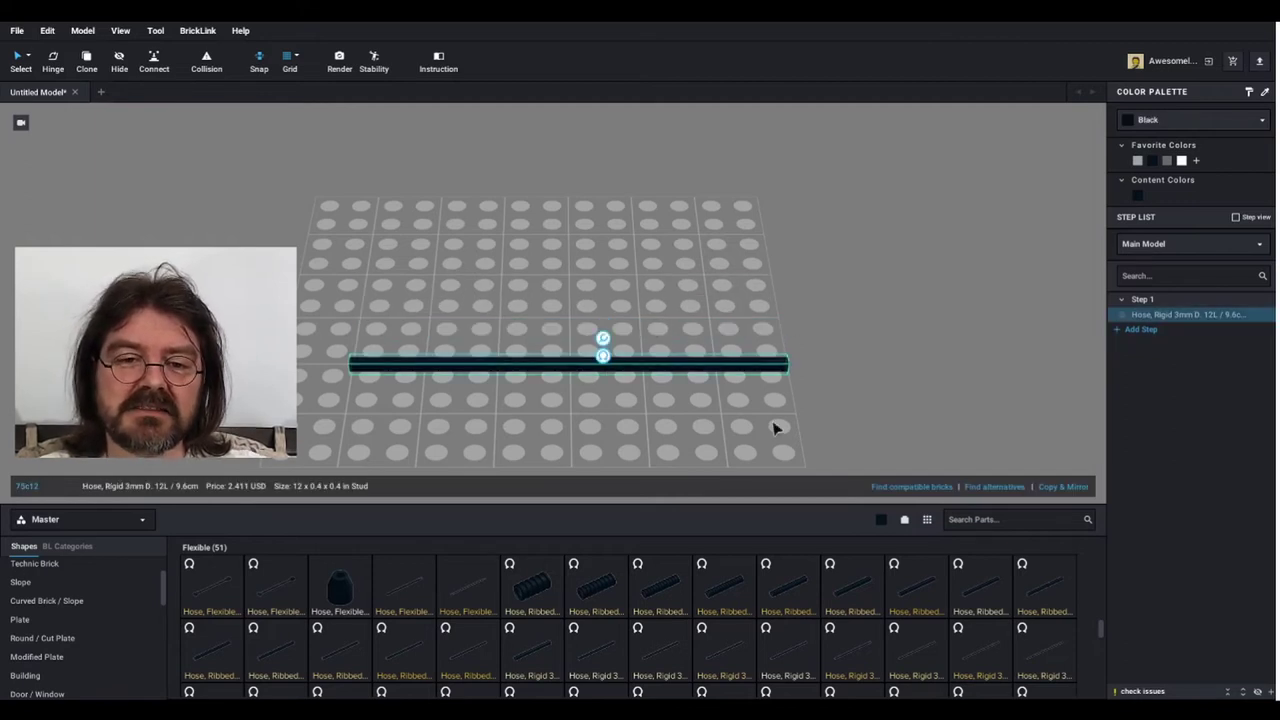
pyautogui.moveTo(664, 403); pyautogui.dragTo(670, 403, button='right')
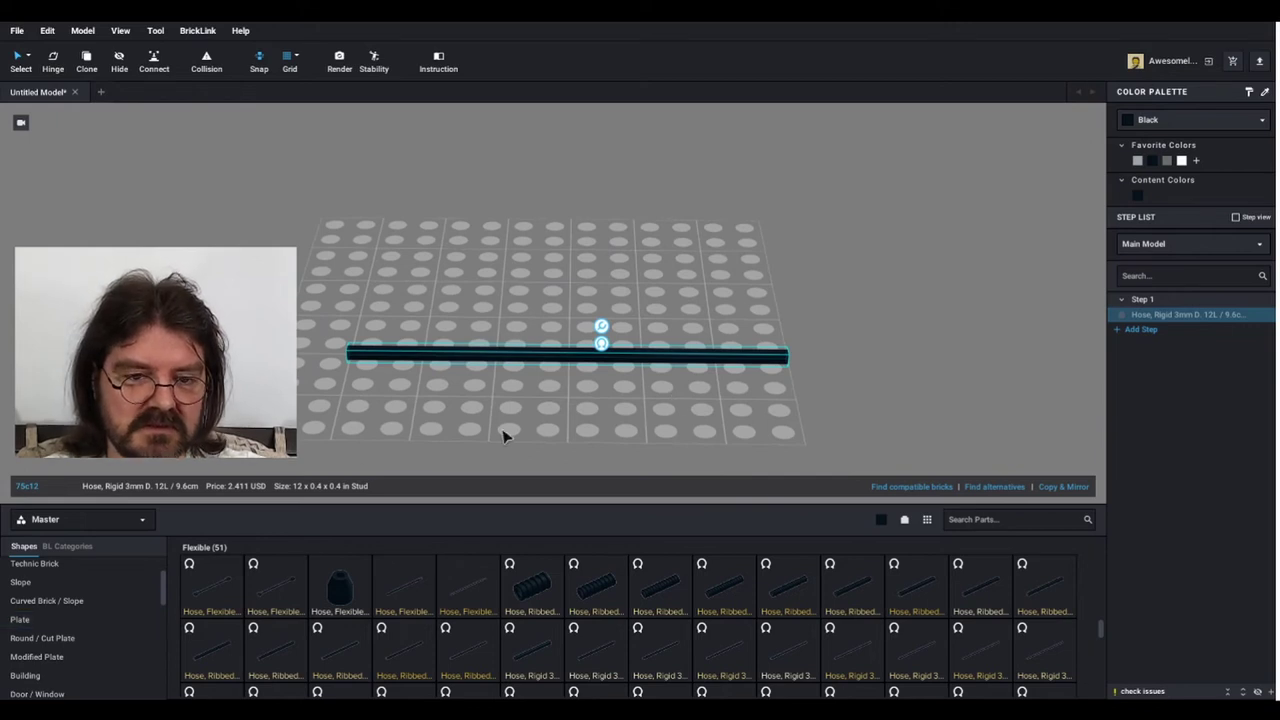
pyautogui.moveTo(522, 412); pyautogui.dragTo(585, 396, button='right')
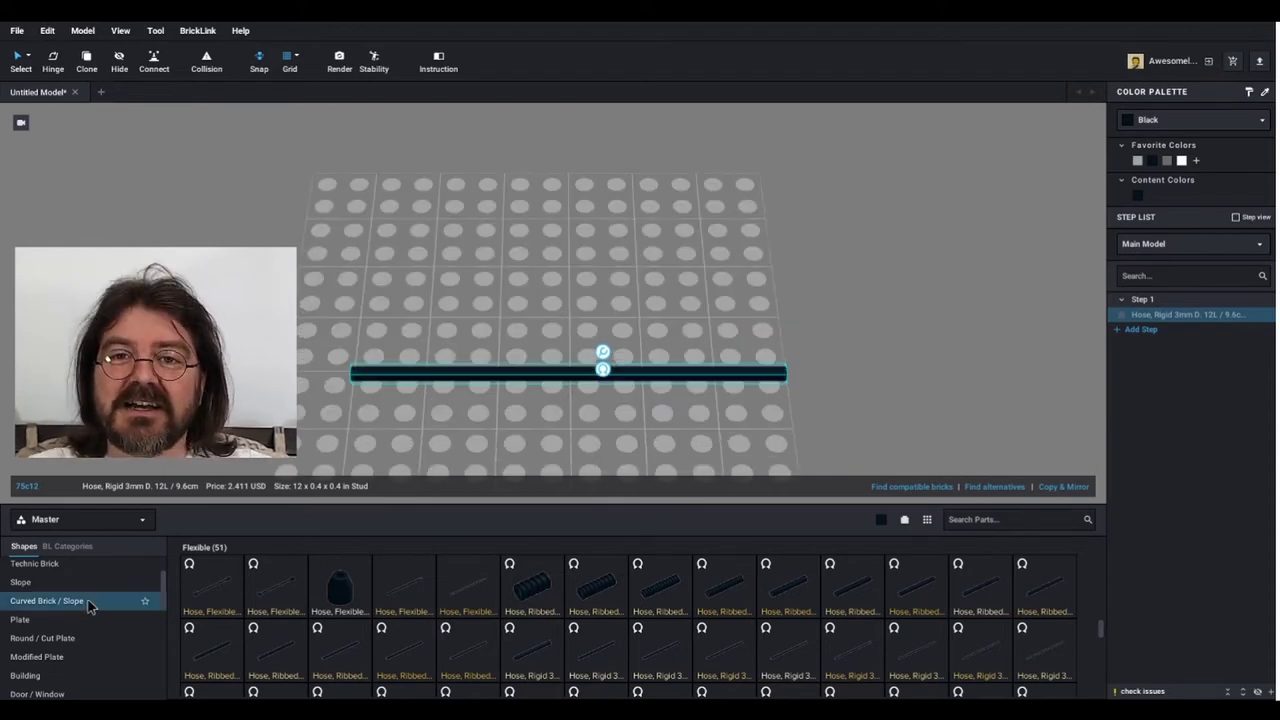
# Copy and paste a 1x1 clip tile further left and move the hose right
pyautogui.scroll(3, 88, 605)
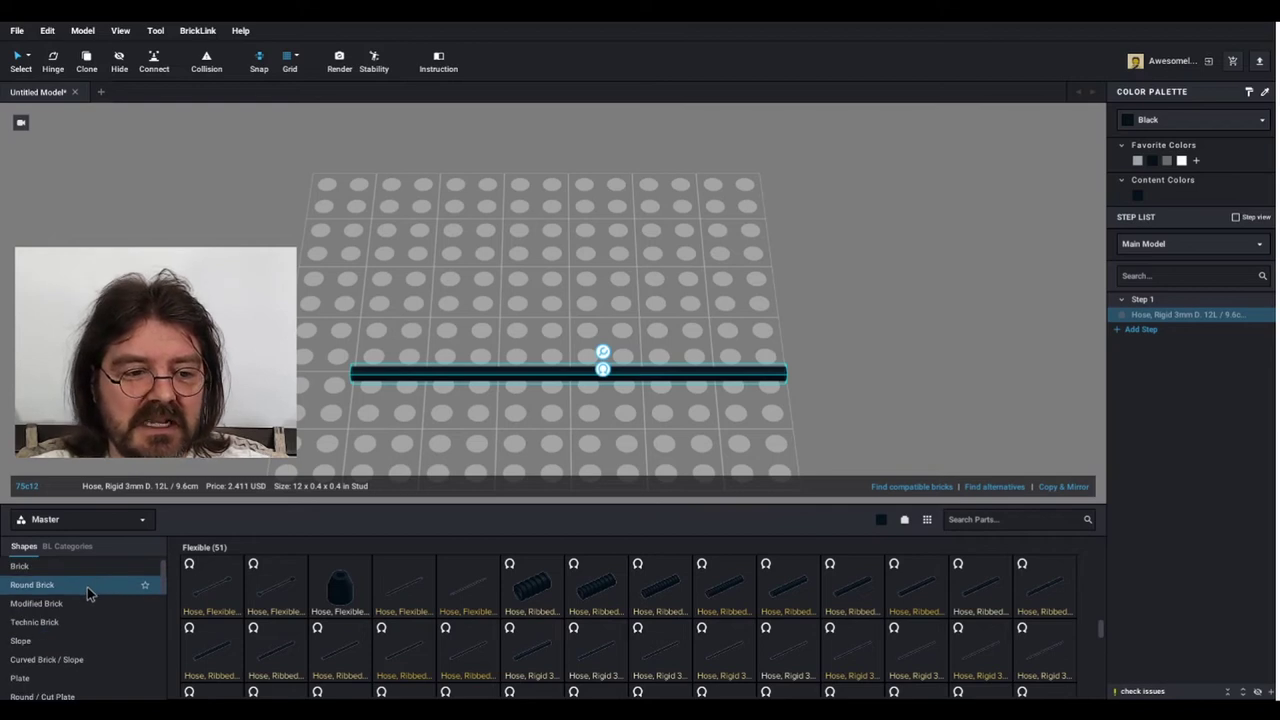
pyautogui.scroll(-4, 85, 617)
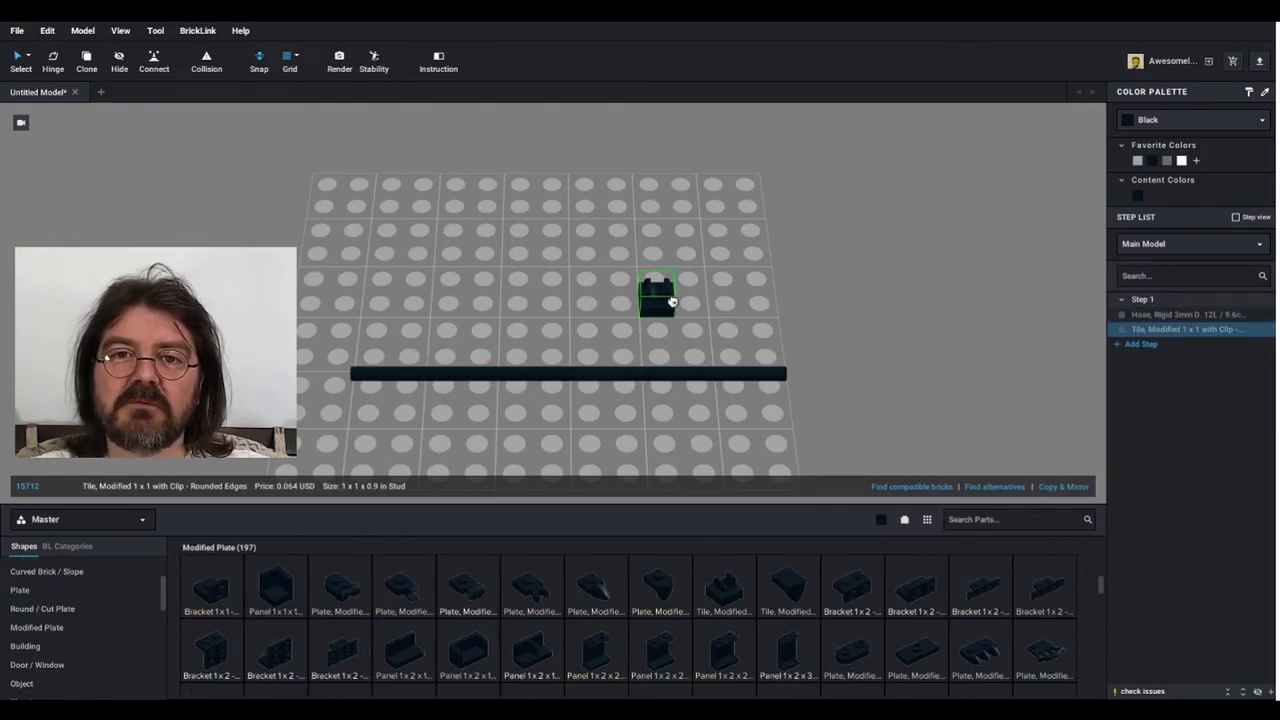
pyautogui.hotkey('ctrl', 'c')
pyautogui.hotkey('ctrl', 'v')
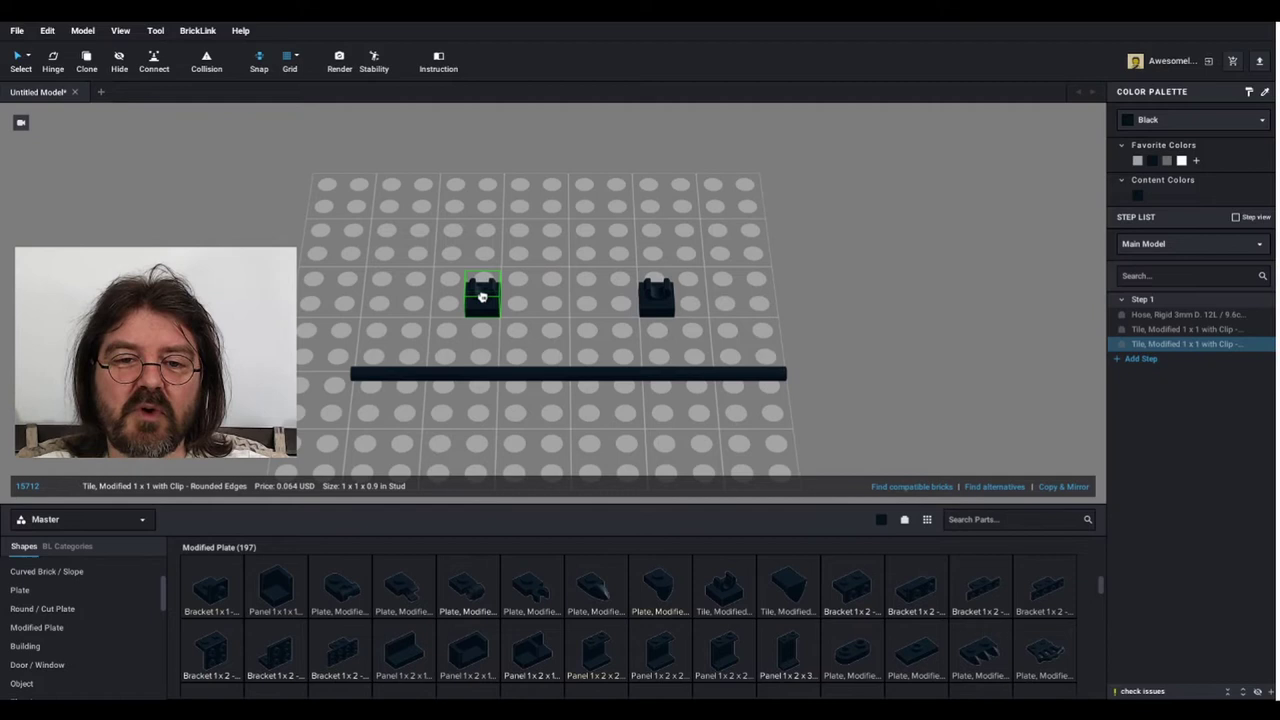
pyautogui.click(482, 297)
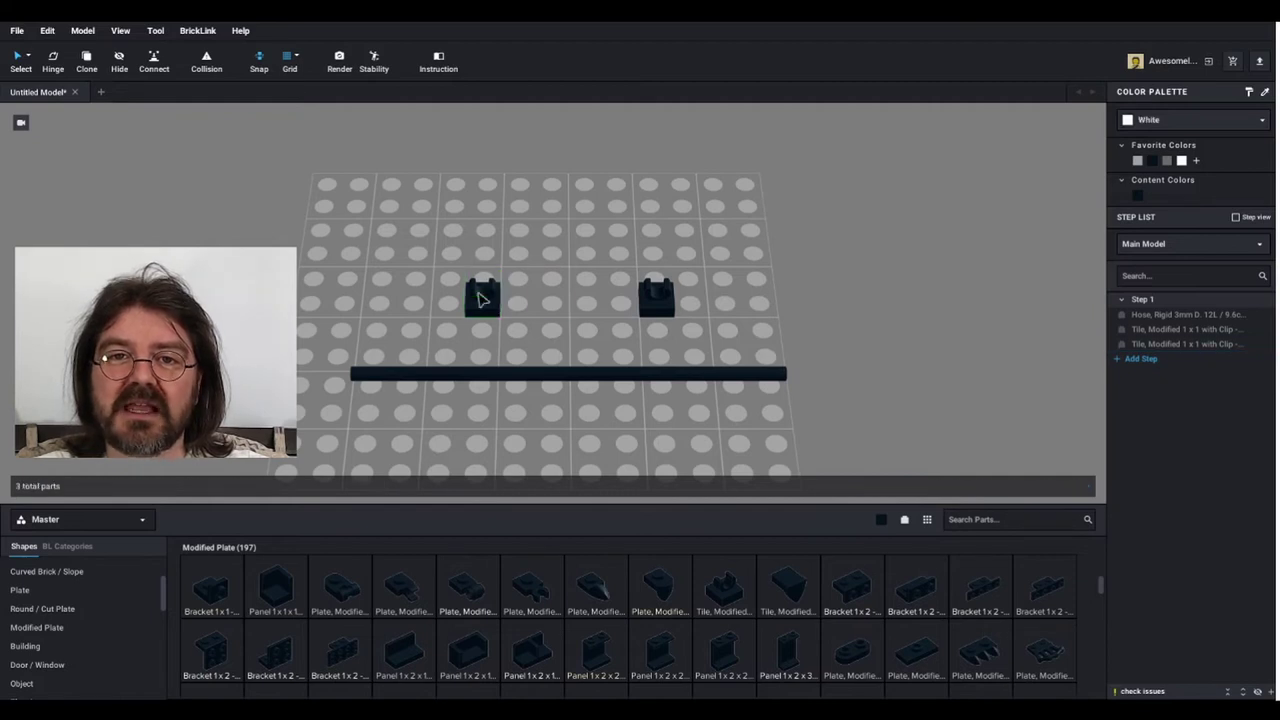
pyautogui.hotkey('ctrl', 'v')
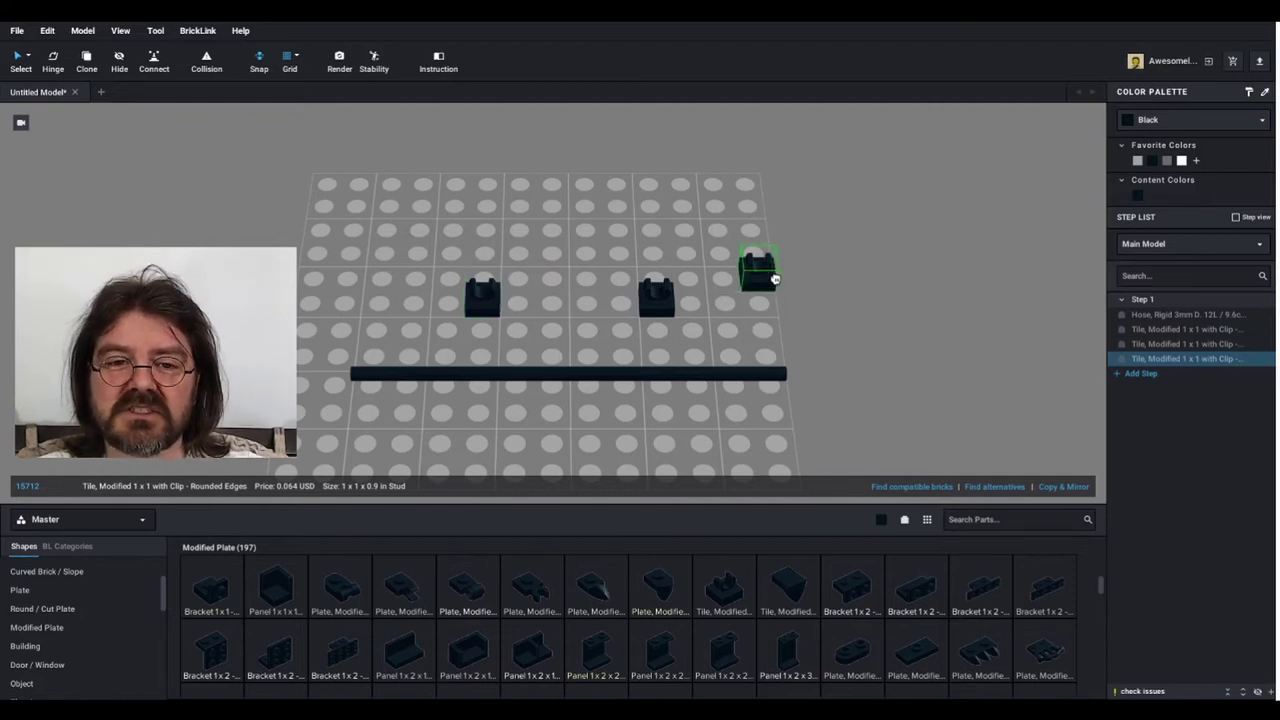
pyautogui.press('Escape')
pyautogui.moveTo(740, 345); pyautogui.dragTo(1090, 368)
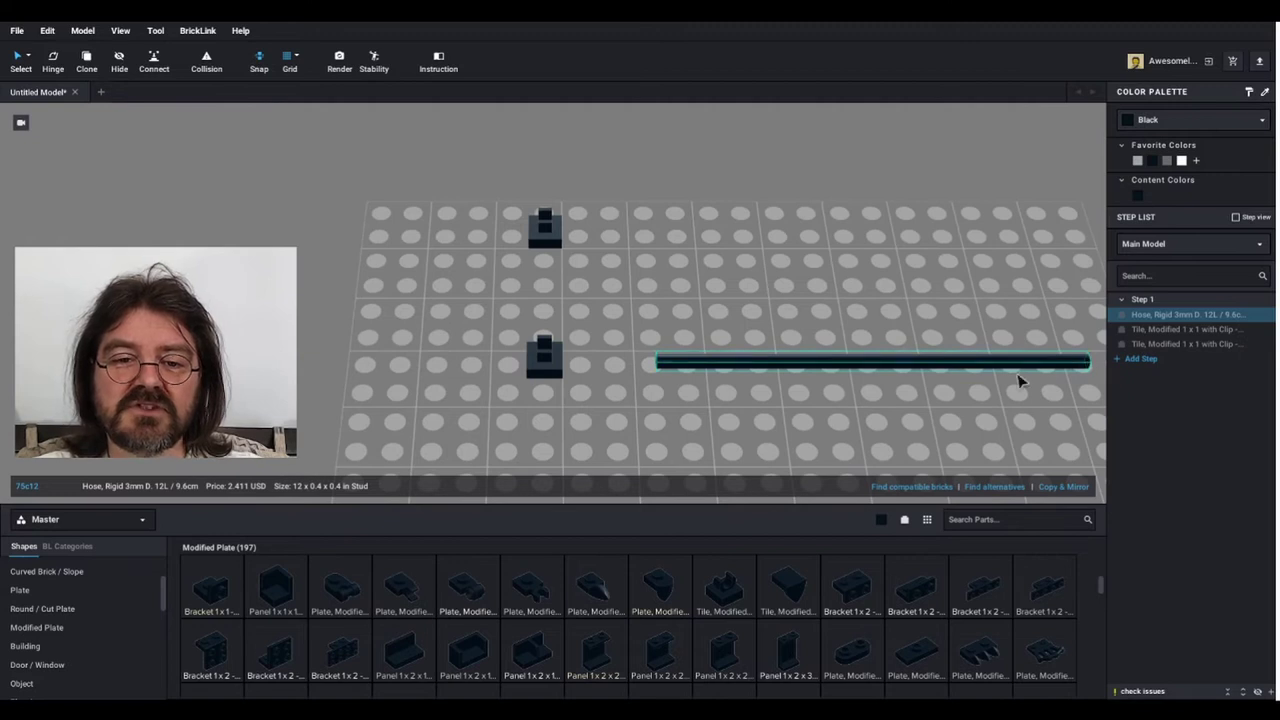
pyautogui.moveTo(1020, 374); pyautogui.dragTo(896, 370, button='right')
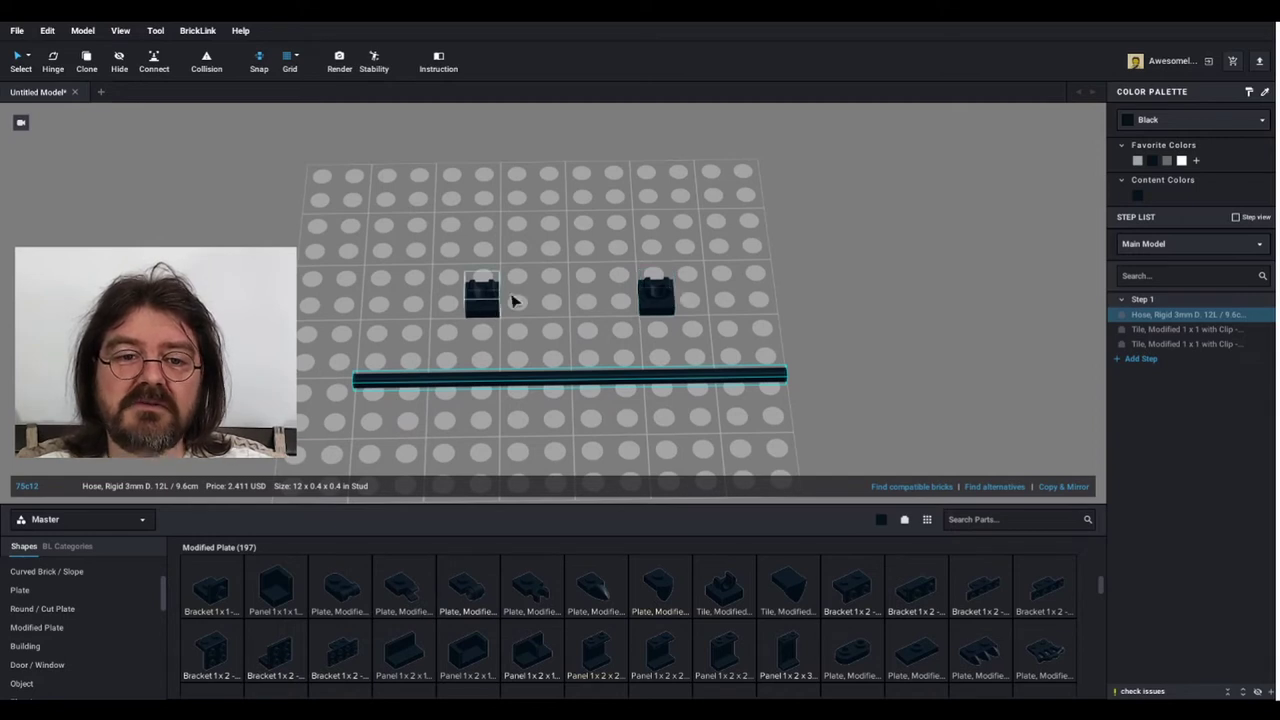
# Paste another clip tile below the middle of the hose and nudge it into place
pyautogui.click(664, 305)
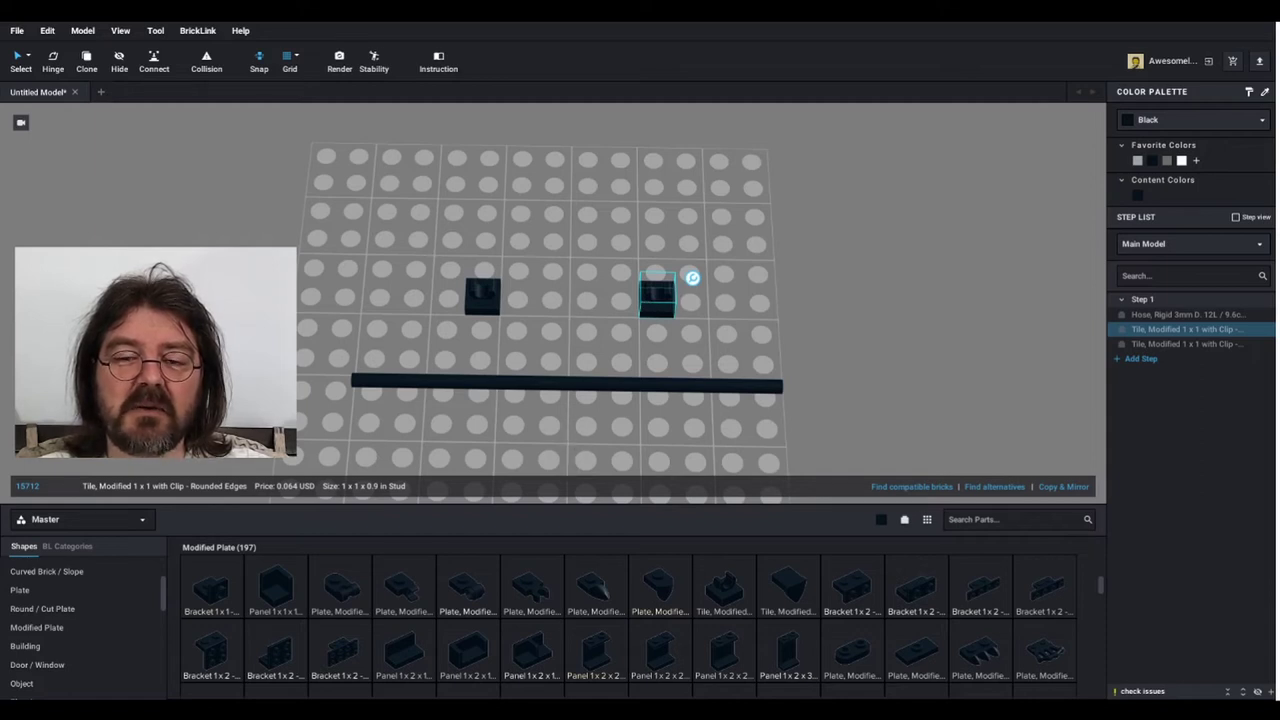
pyautogui.hotkey('ctrl', 'v')
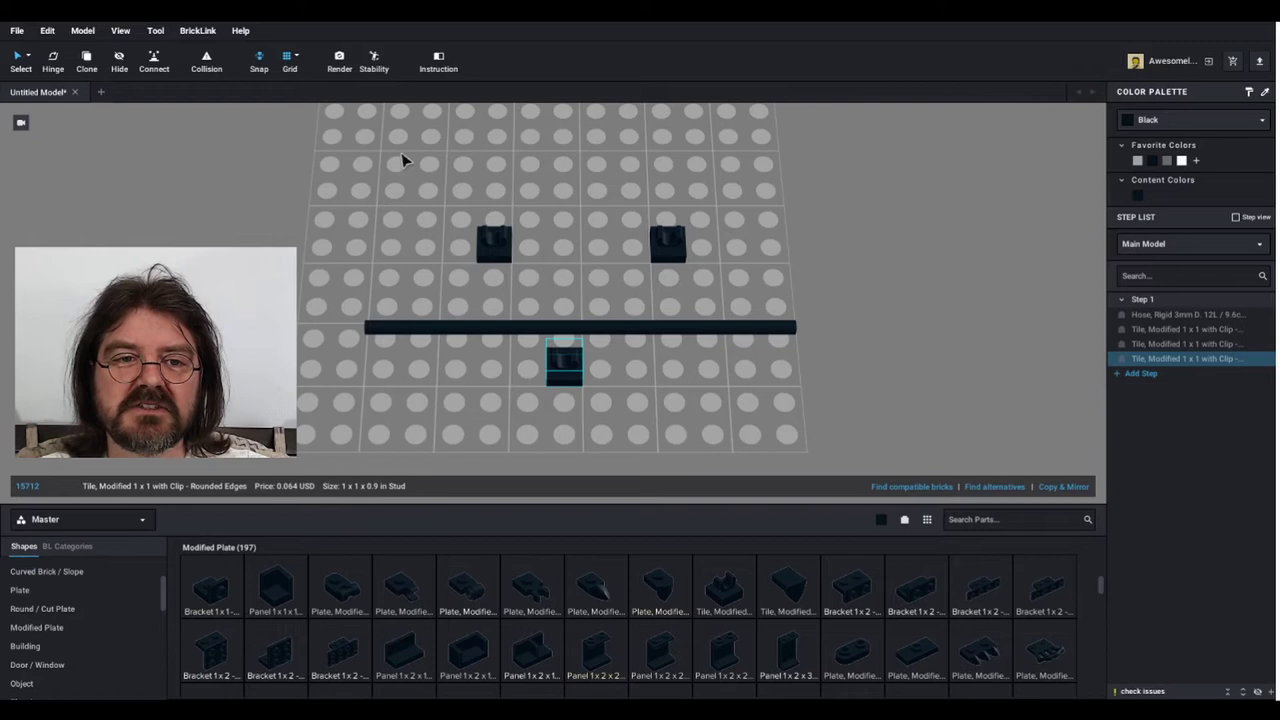
pyautogui.scroll(1, 589, 378)
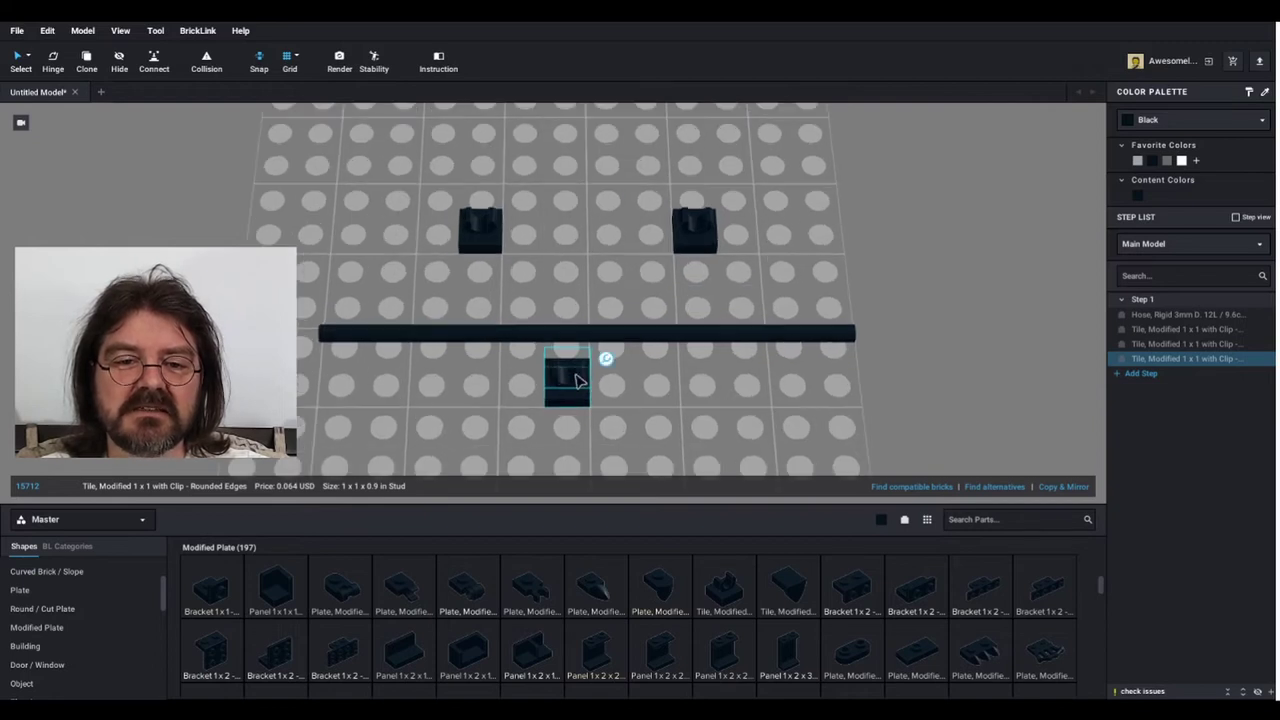
pyautogui.click(578, 380)
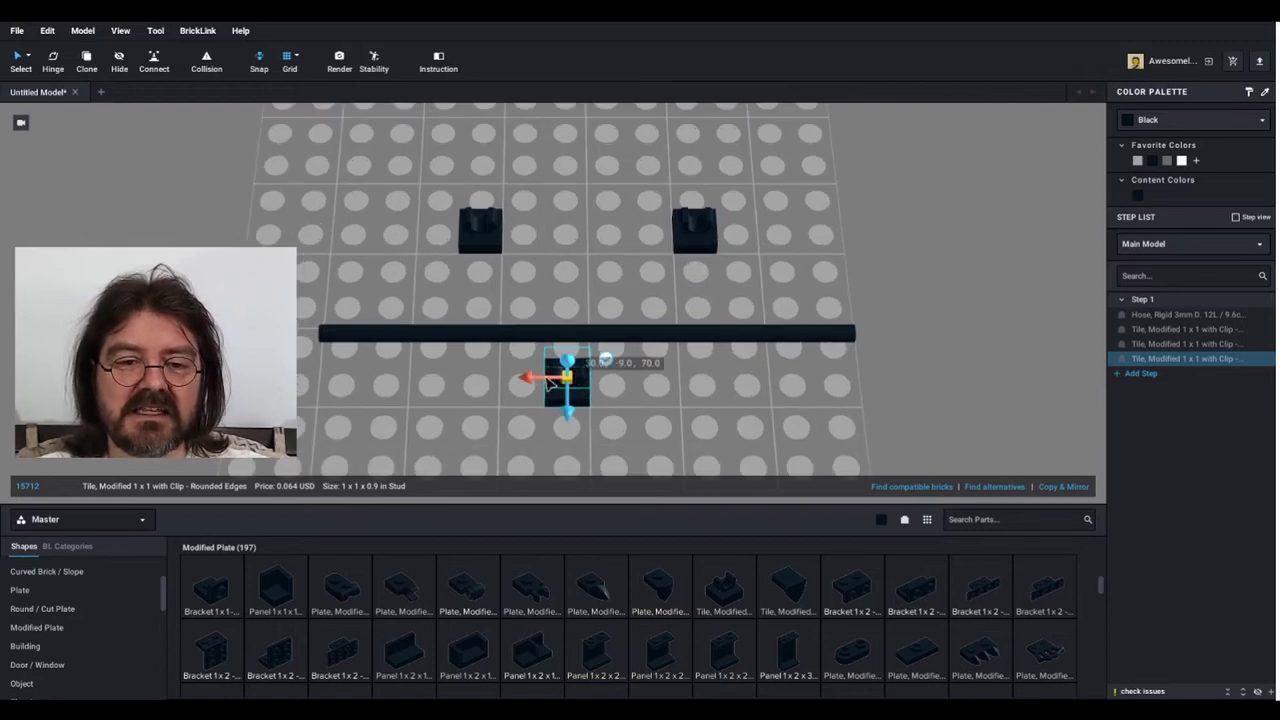
pyautogui.moveTo(548, 380); pyautogui.dragTo(560, 380)
pyautogui.click(710, 403)
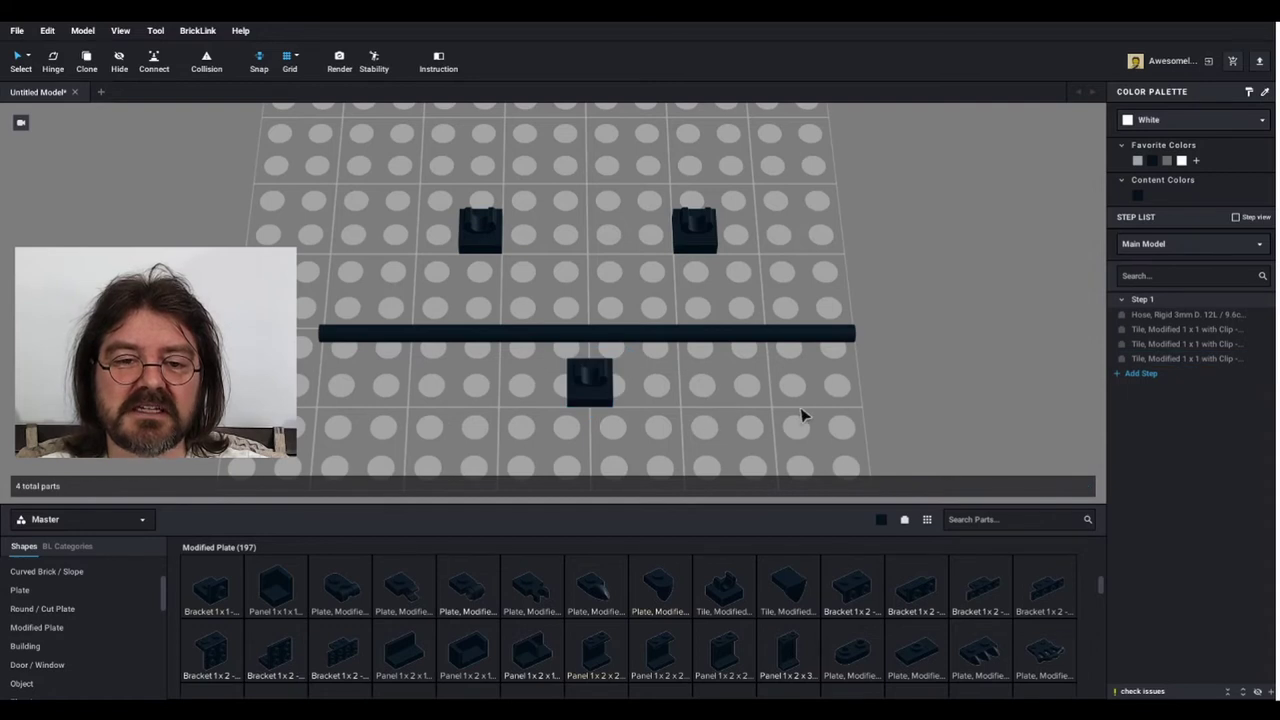
pyautogui.click(600, 385)
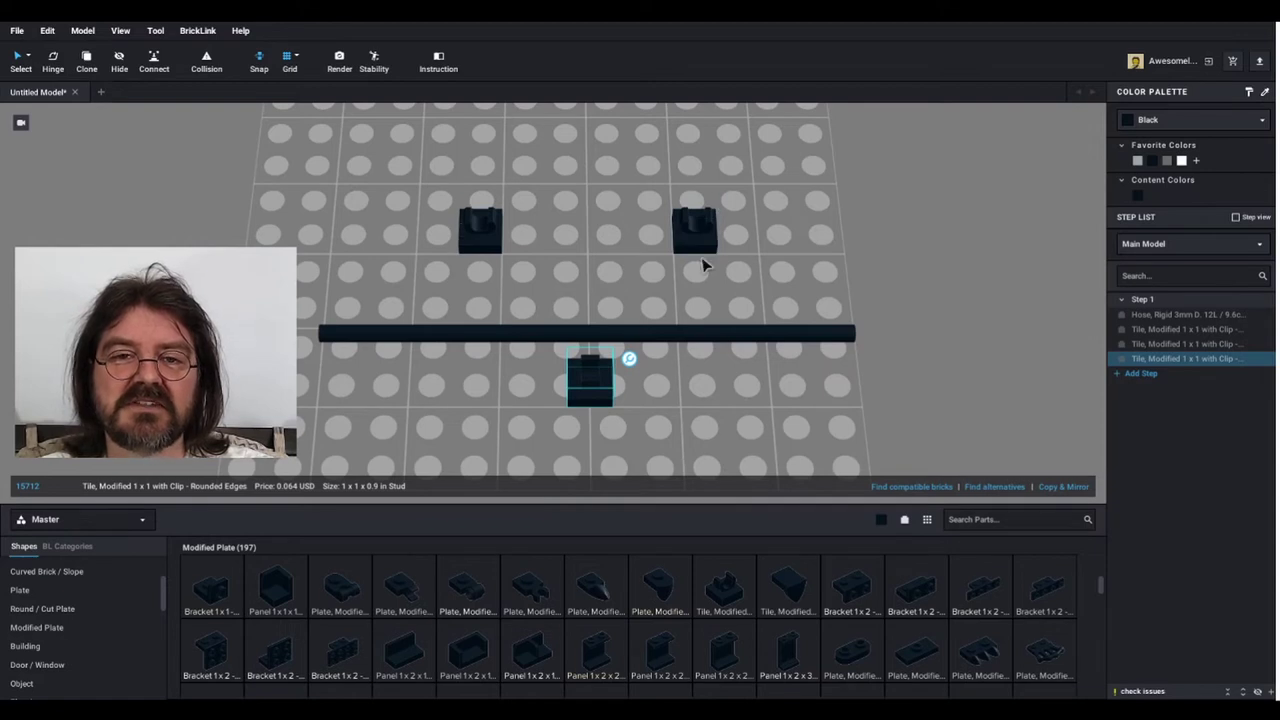
# Select the hose and orbit to an angled view of the three clip tiles
pyautogui.click(613, 337)
pyautogui.moveTo(613, 337); pyautogui.dragTo(789, 429, button='right')
pyautogui.keyDown('shift'); pyautogui.moveTo(697, 349); pyautogui.dragTo(703, 309, button='right'); pyautogui.keyUp('shift')
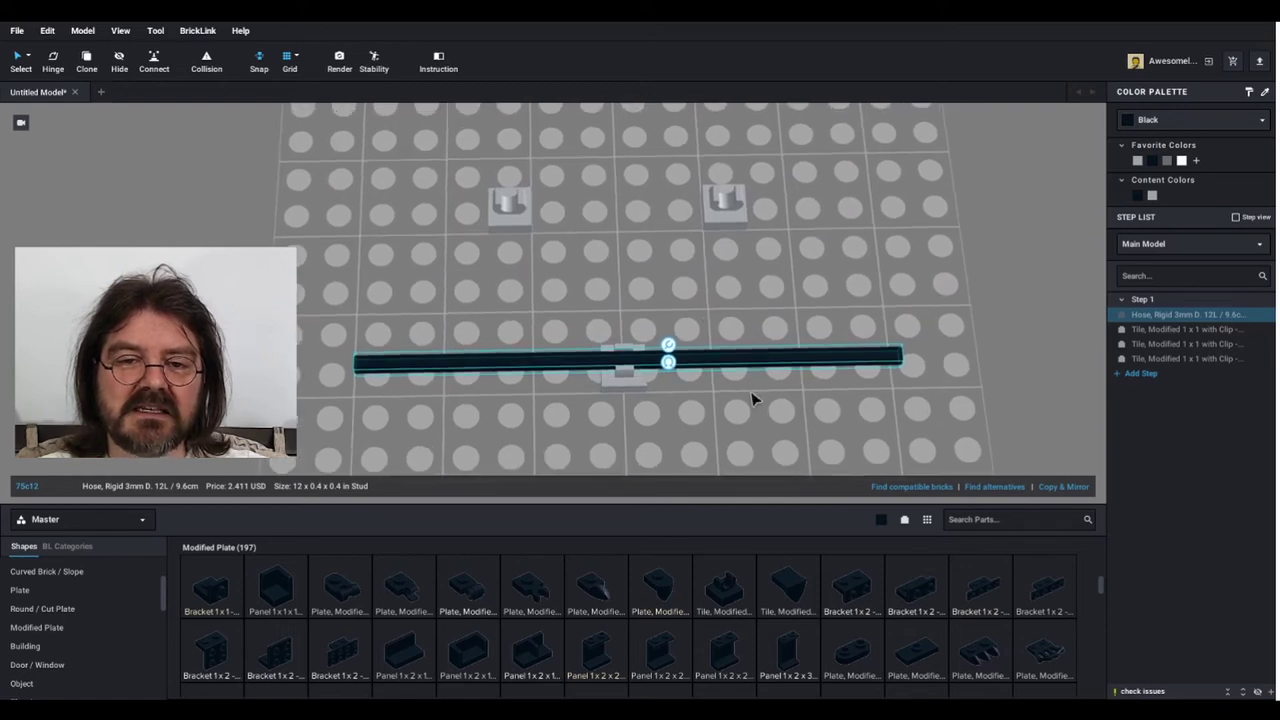
pyautogui.moveTo(751, 400); pyautogui.dragTo(780, 386, button='right')
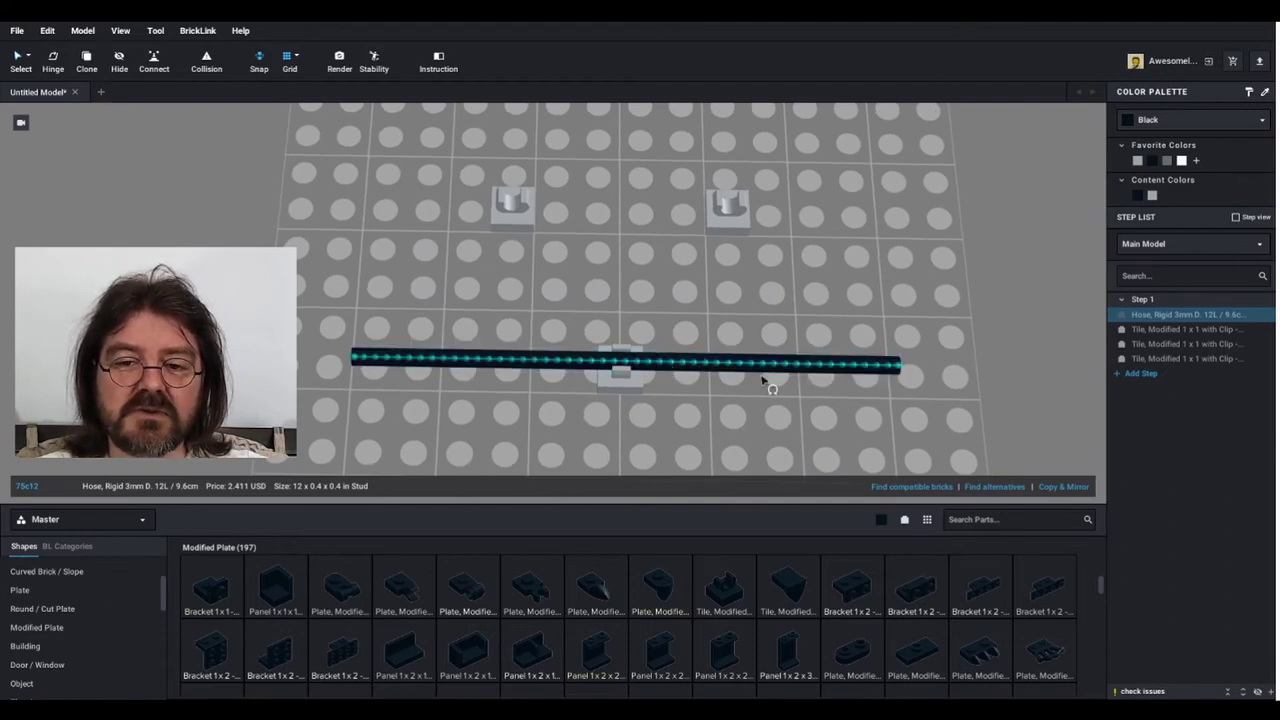
# Bend the 12L hose's right and lower ends into the two upper clip tiles
pyautogui.moveTo(937, 414); pyautogui.dragTo(851, 377, button='right')
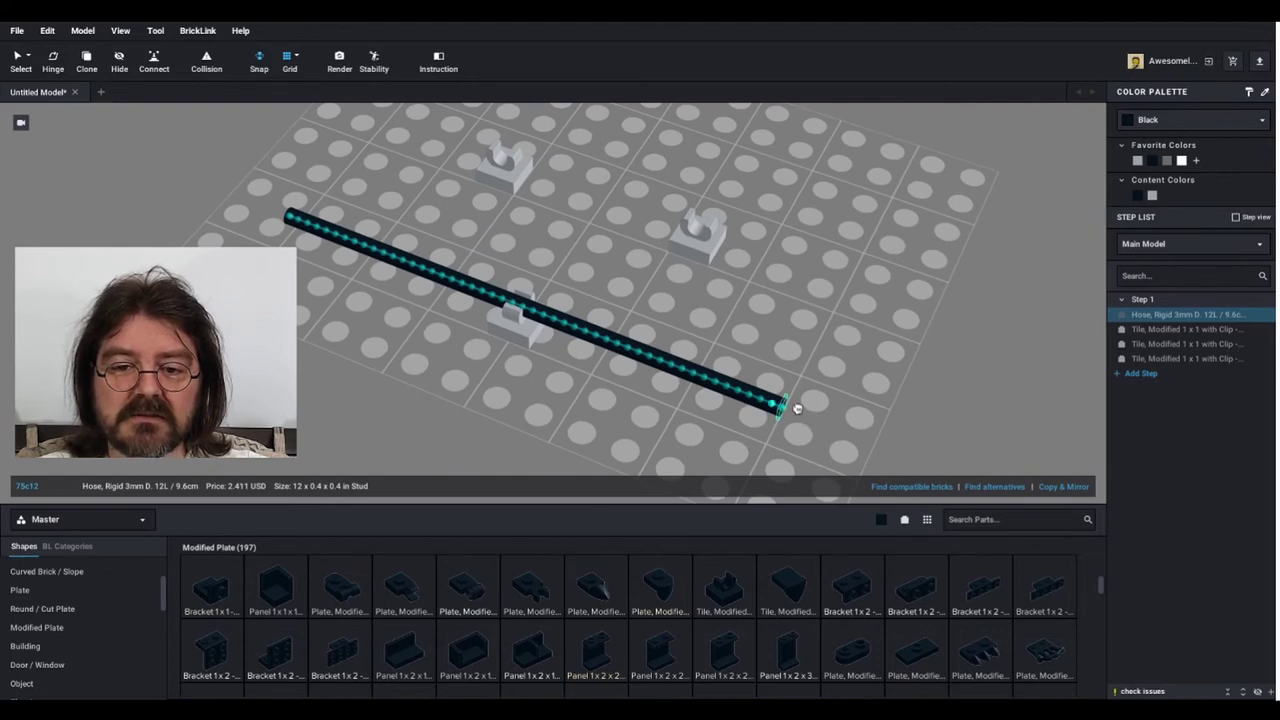
pyautogui.moveTo(789, 400); pyautogui.dragTo(737, 217)
pyautogui.moveTo(694, 349); pyautogui.dragTo(740, 374, button='right')
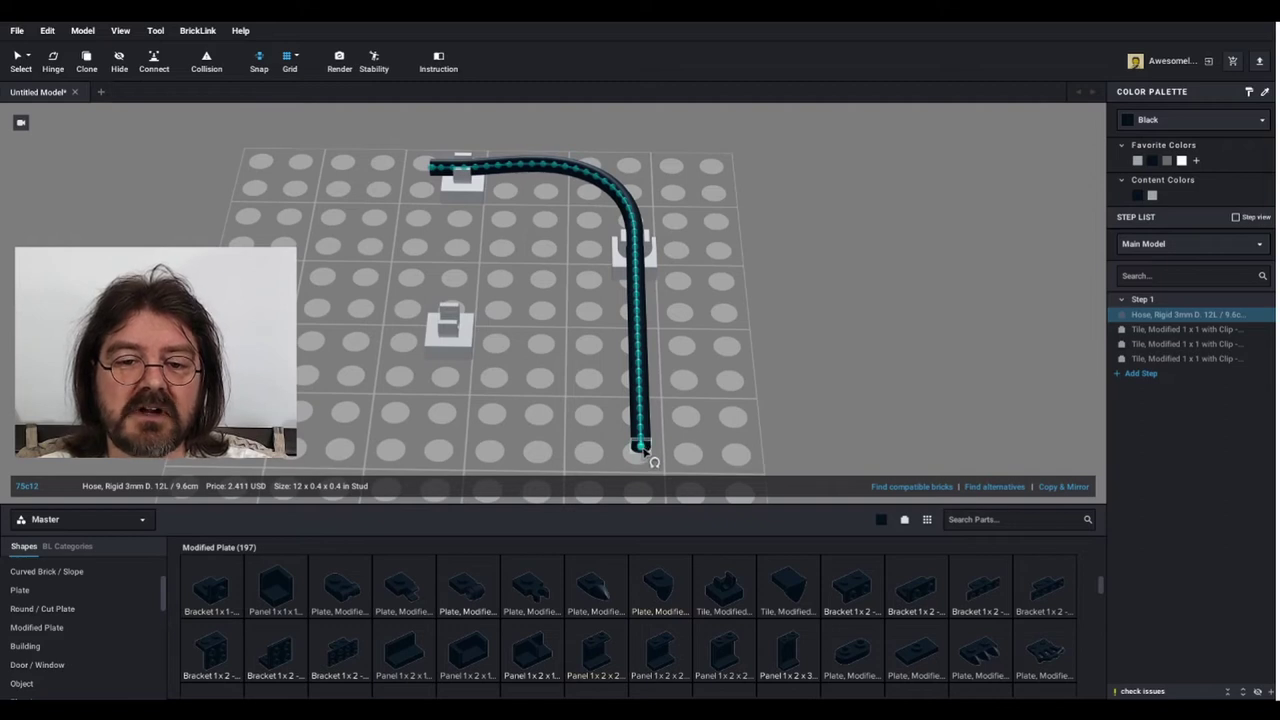
pyautogui.moveTo(645, 448); pyautogui.dragTo(430, 334)
pyautogui.moveTo(491, 337); pyautogui.dragTo(706, 290, button='right')
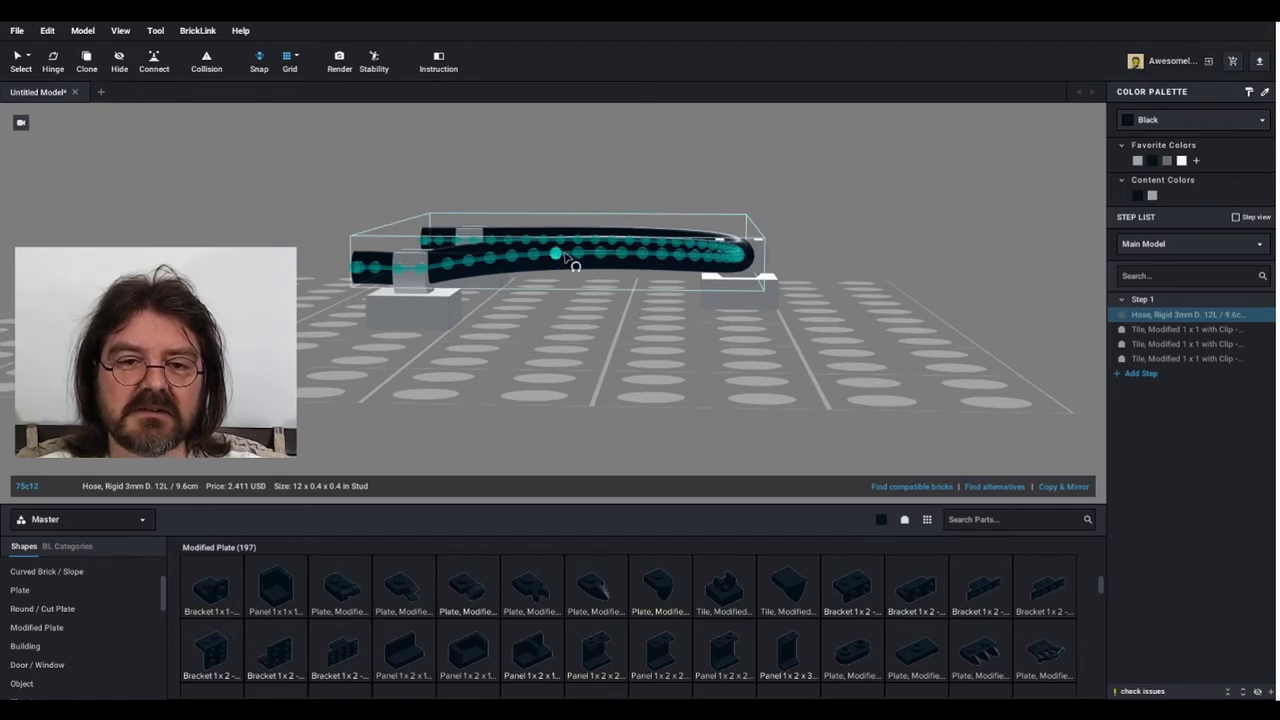
# Raise then lower the hose's middle control point to flatten the U arc
pyautogui.moveTo(565, 258); pyautogui.dragTo(710, 340, button='right')
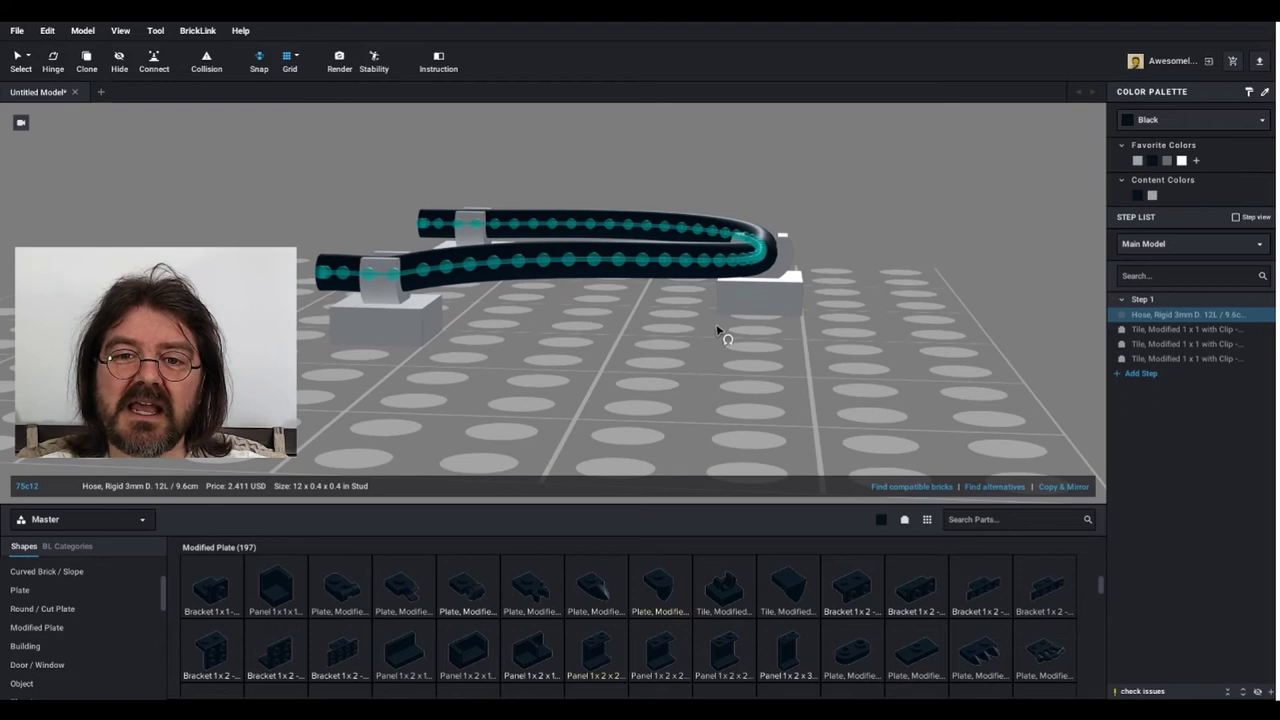
pyautogui.moveTo(711, 343); pyautogui.dragTo(632, 220, button='right')
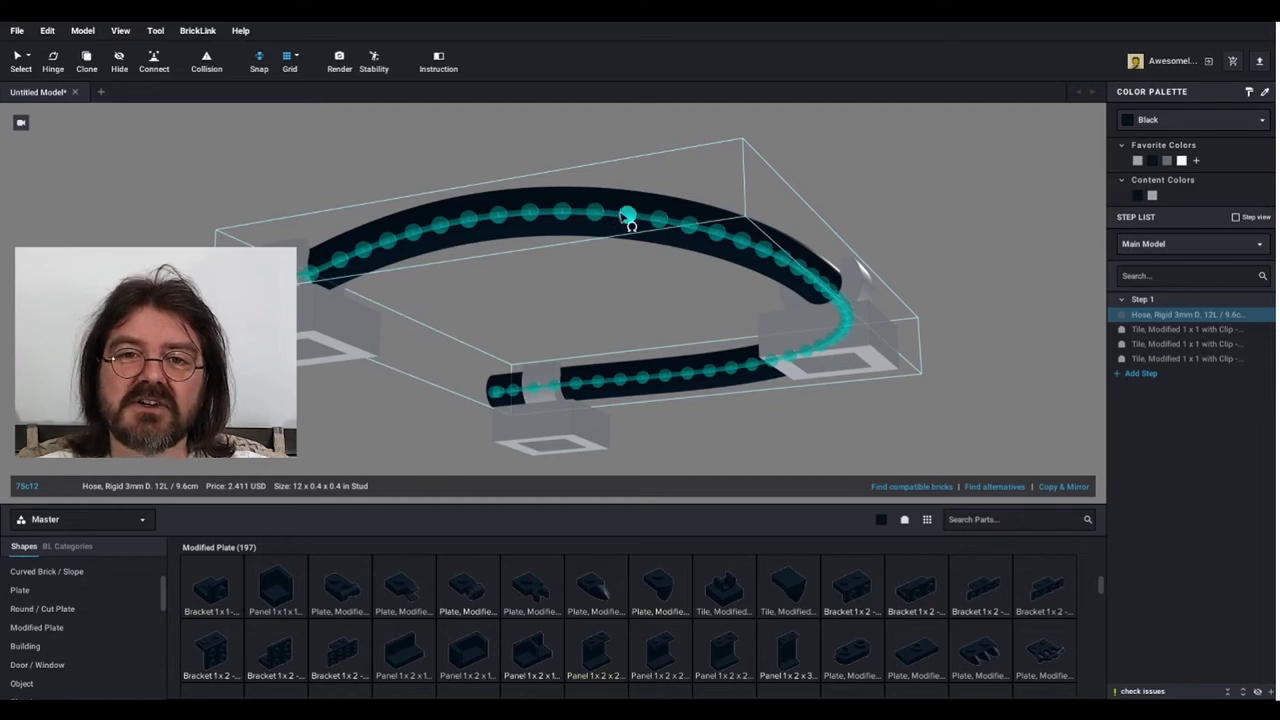
pyautogui.moveTo(627, 218); pyautogui.dragTo(622, 177)
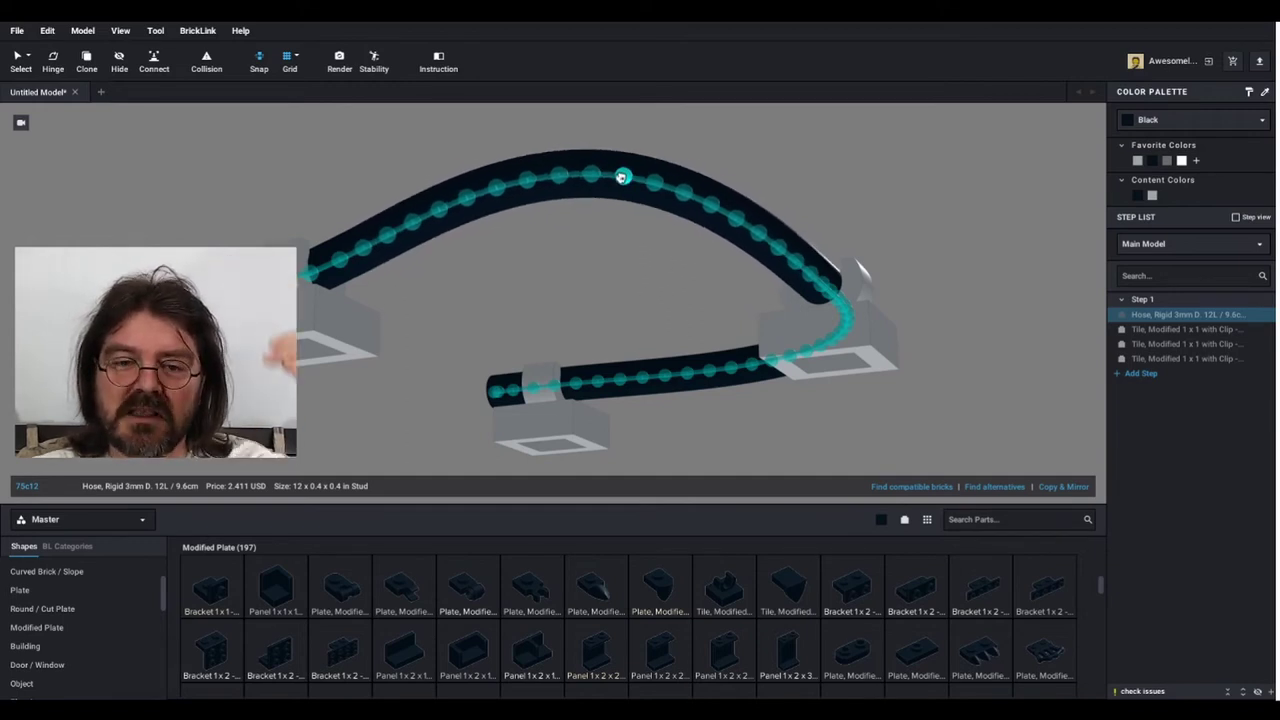
pyautogui.moveTo(622, 177); pyautogui.dragTo(634, 216)
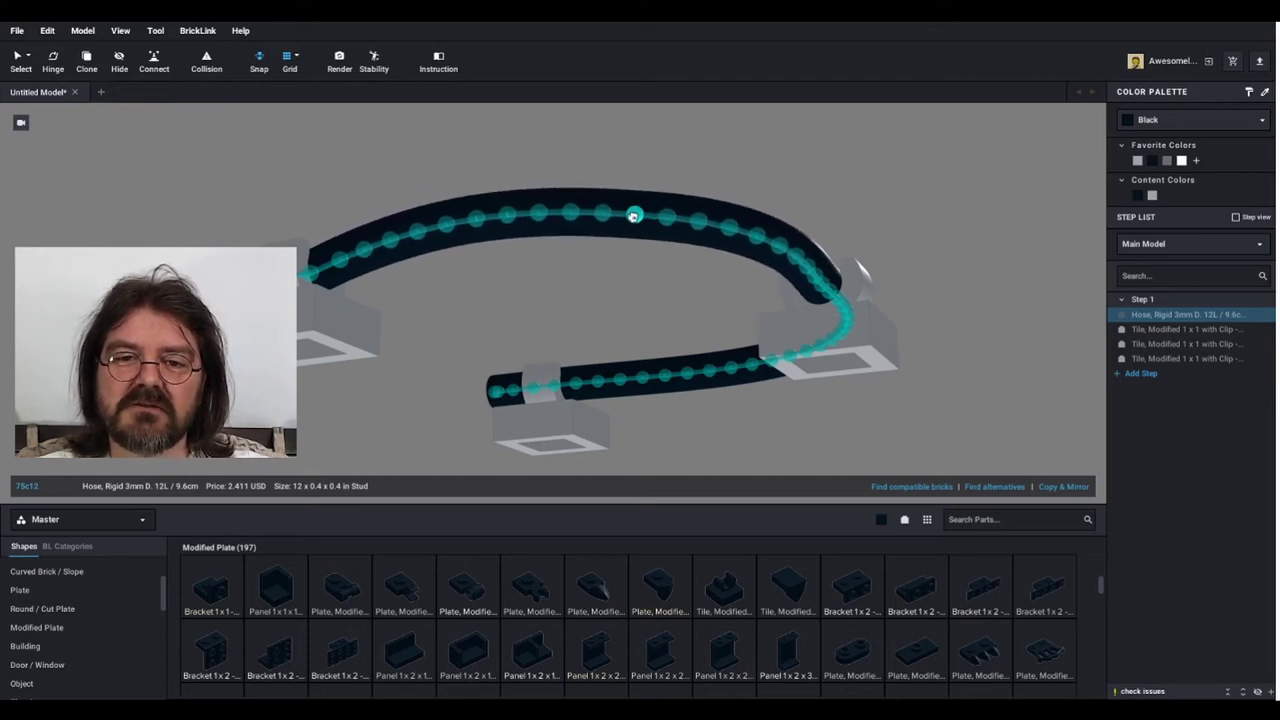
pyautogui.moveTo(634, 216); pyautogui.dragTo(834, 249, button='right')
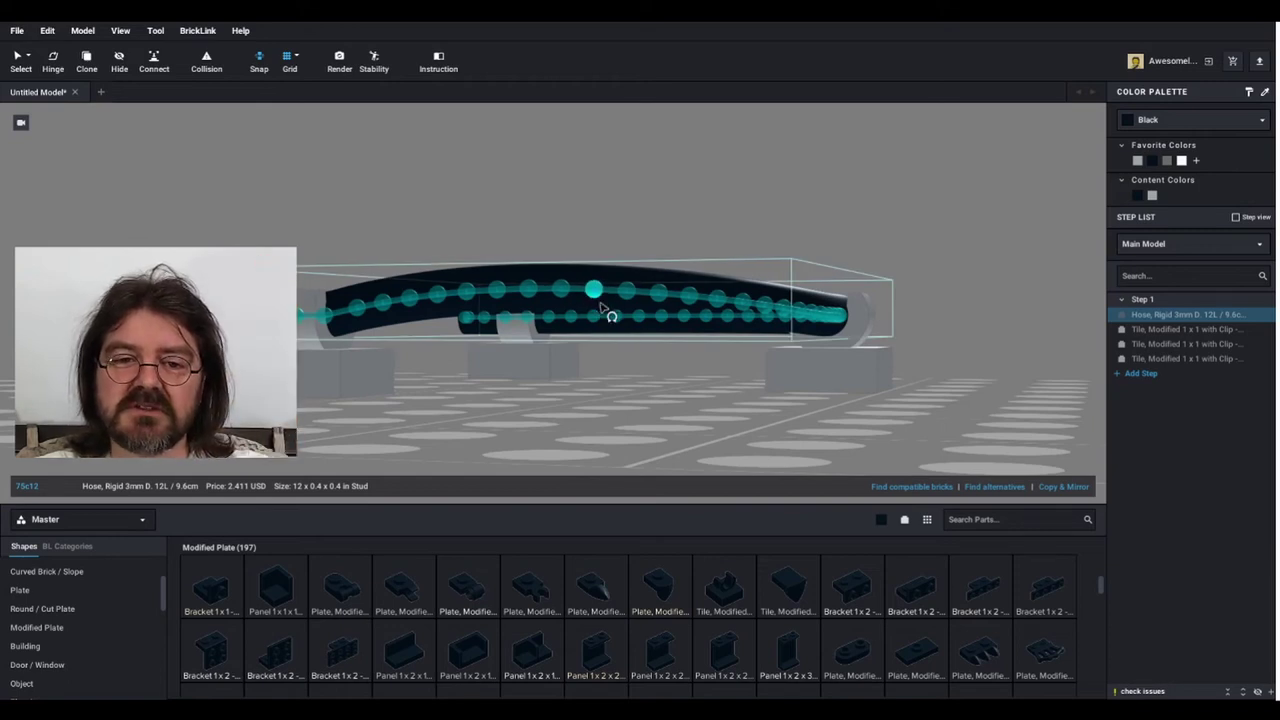
pyautogui.moveTo(583, 309); pyautogui.dragTo(437, 400, button='right')
# Slide the left clip tile and its attached hose end further left
pyautogui.click(402, 408)
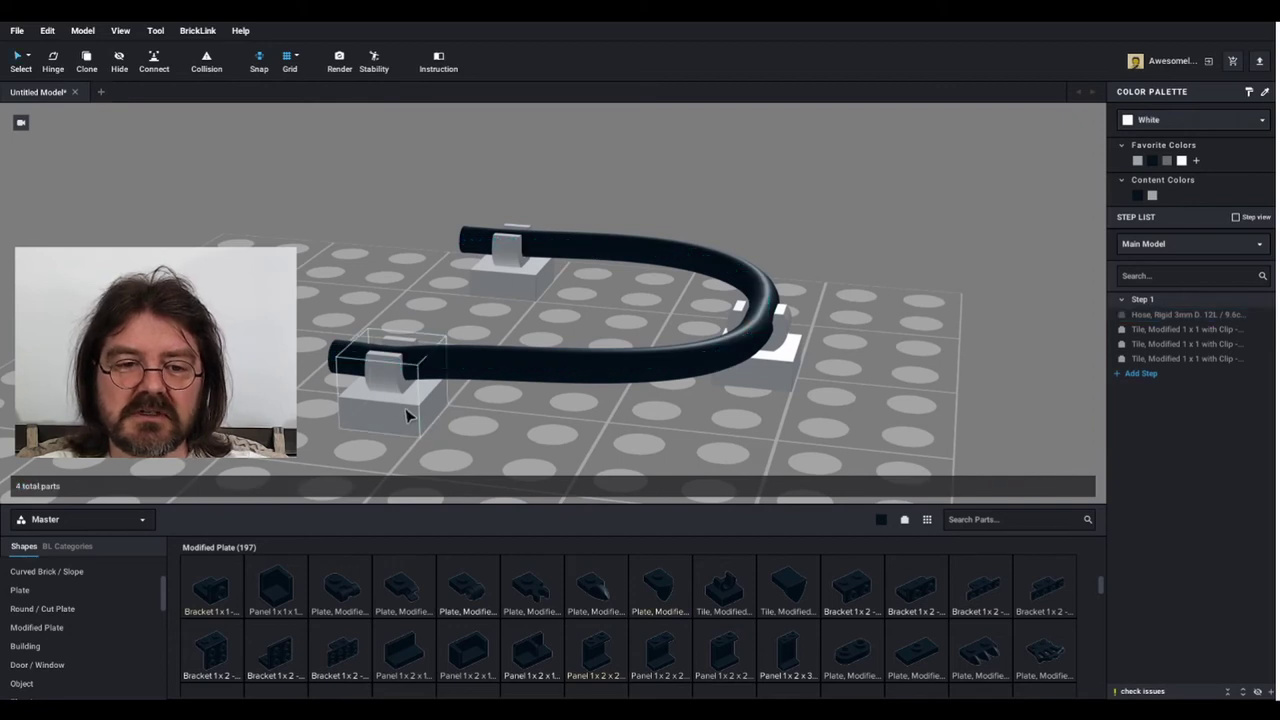
pyautogui.moveTo(407, 413); pyautogui.dragTo(334, 406)
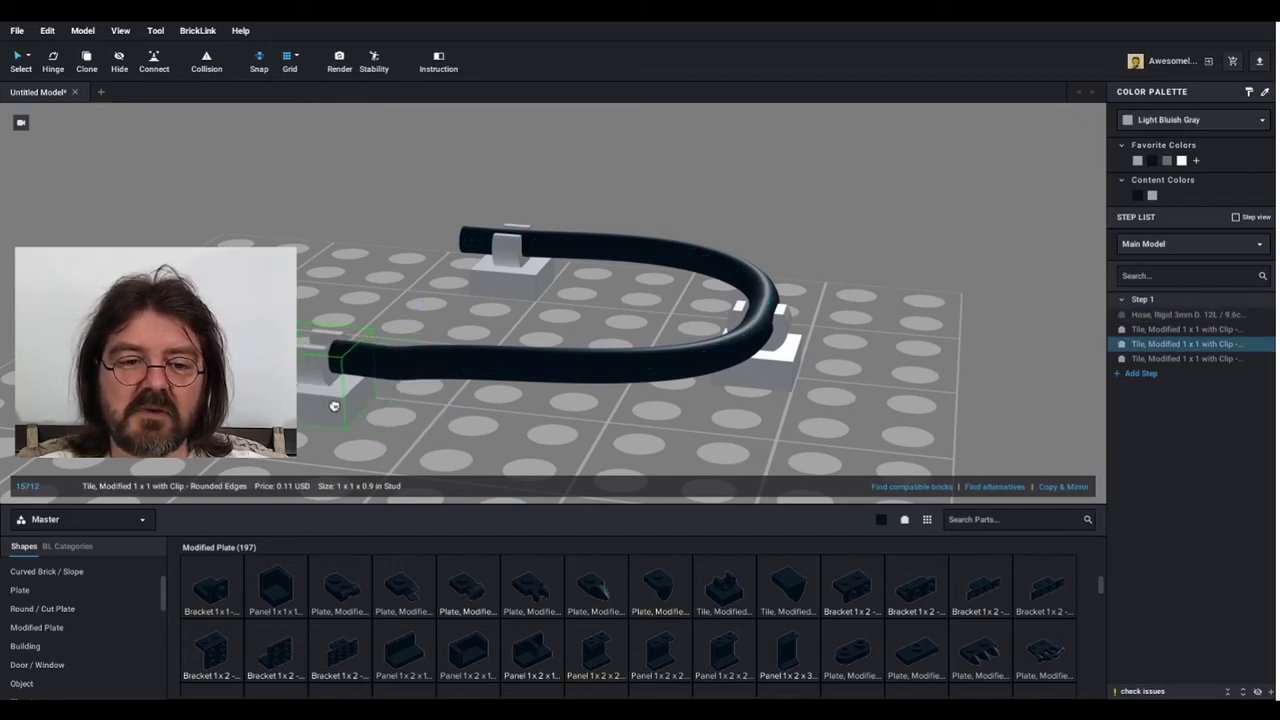
pyautogui.moveTo(486, 437); pyautogui.dragTo(570, 400, button='right')
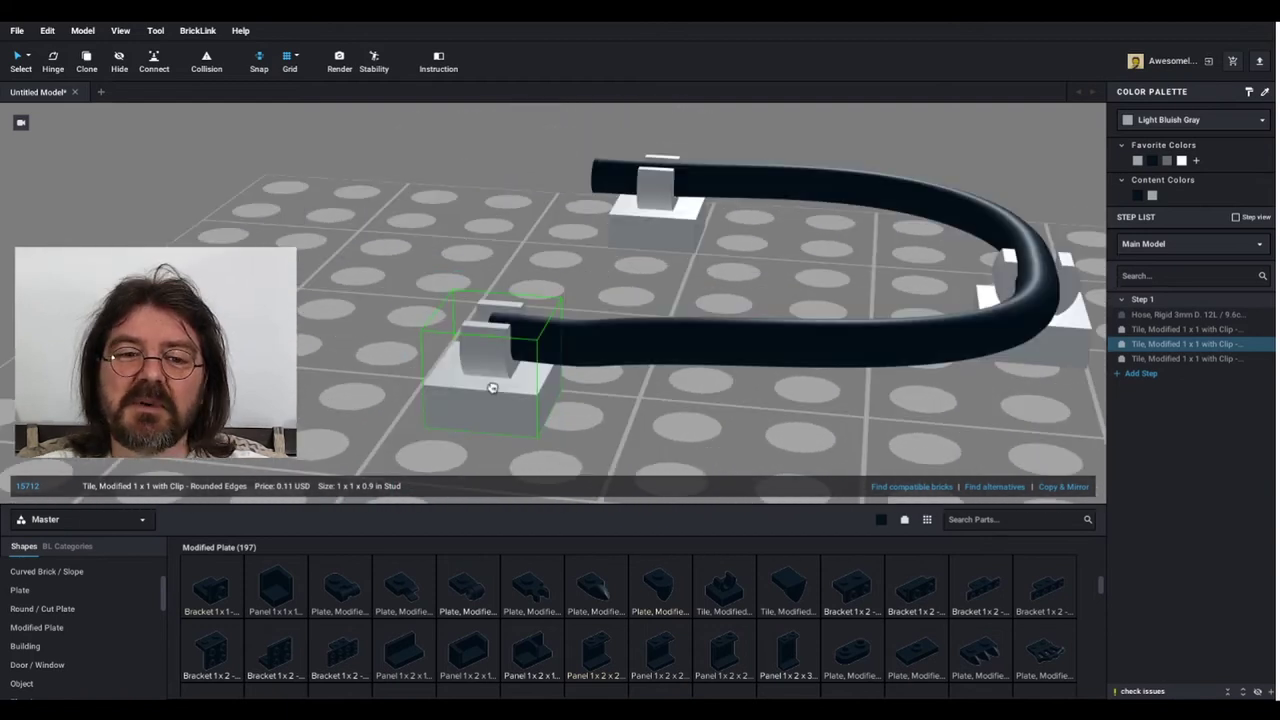
pyautogui.moveTo(527, 395)
pyautogui.mouseDown()
pyautogui.moveTo(490, 392)
pyautogui.moveTo(540, 393)
pyautogui.moveTo(466, 390)
pyautogui.moveTo(515, 391)
pyautogui.mouseUp()
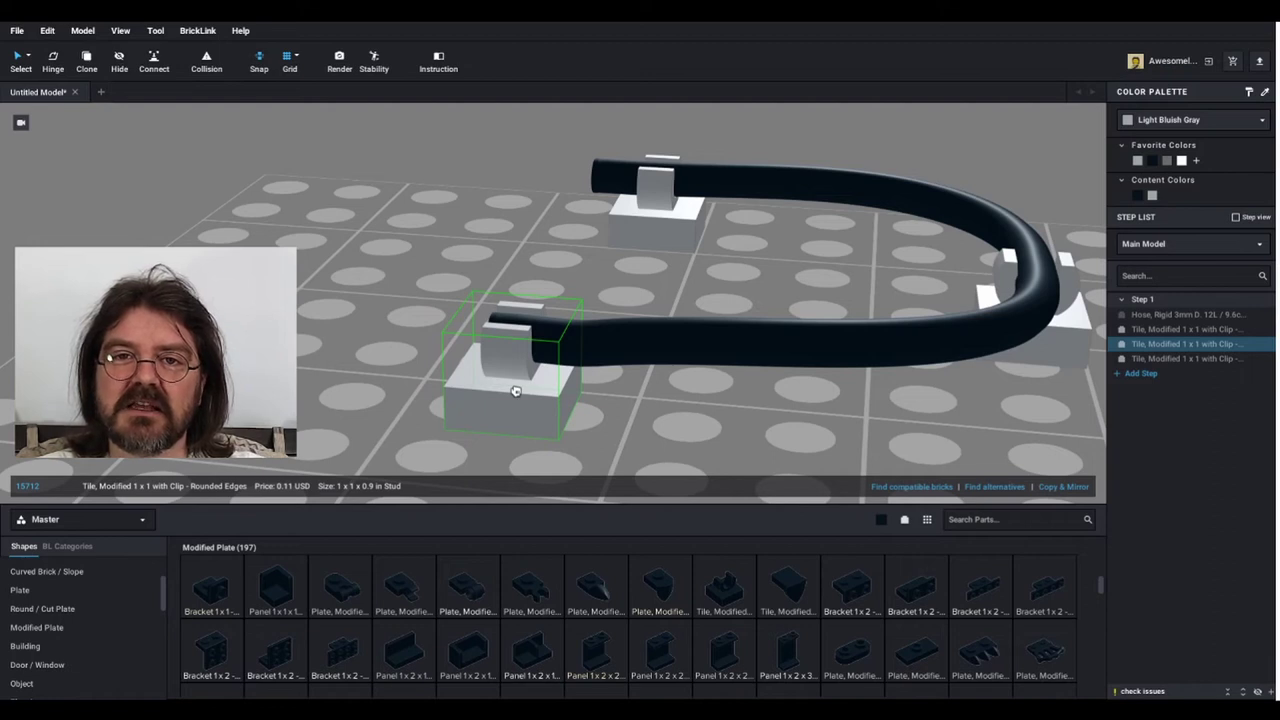
pyautogui.moveTo(508, 393); pyautogui.dragTo(320, 375)
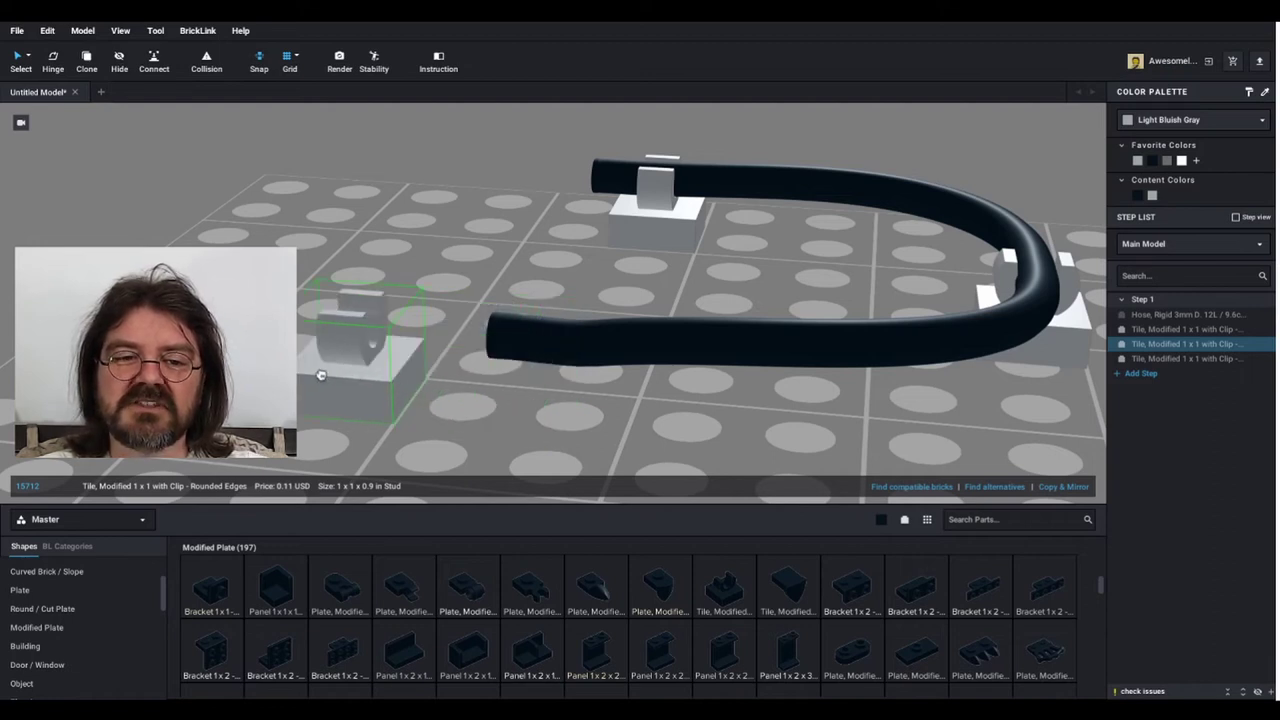
# Put a dark Plate 2x2 under the left clip tile
pyautogui.click(45, 592)
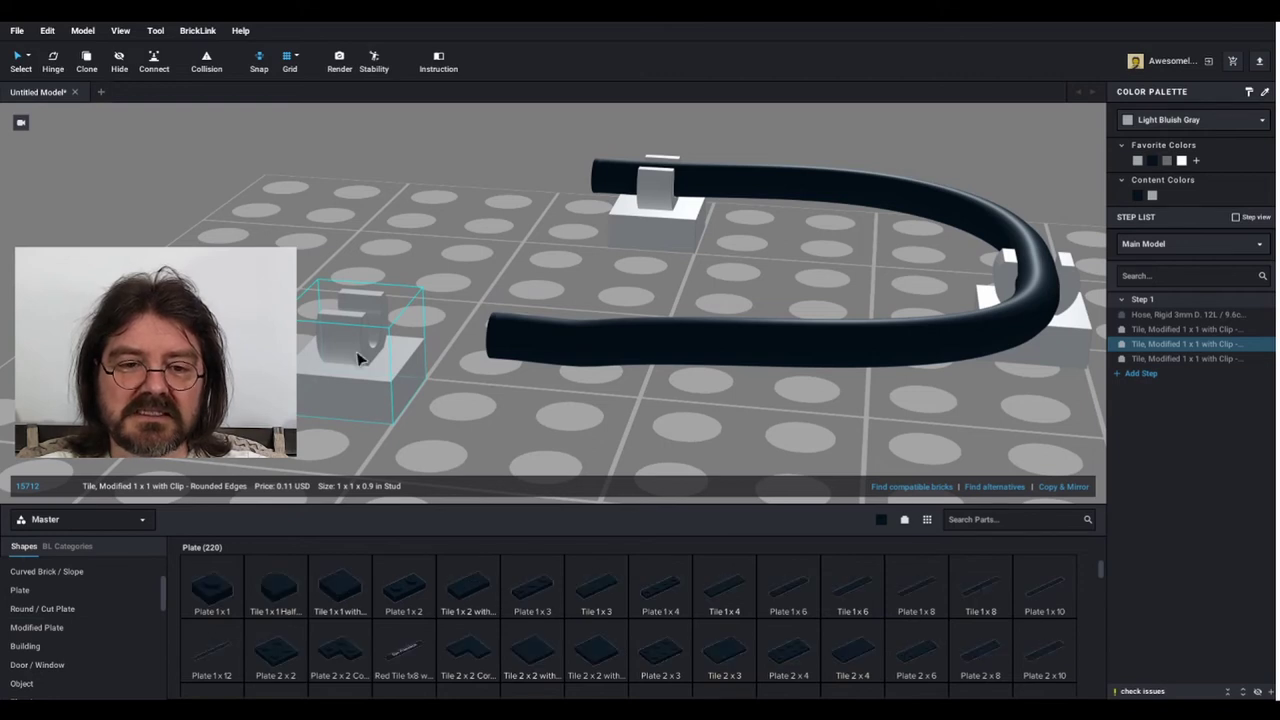
pyautogui.click(344, 630)
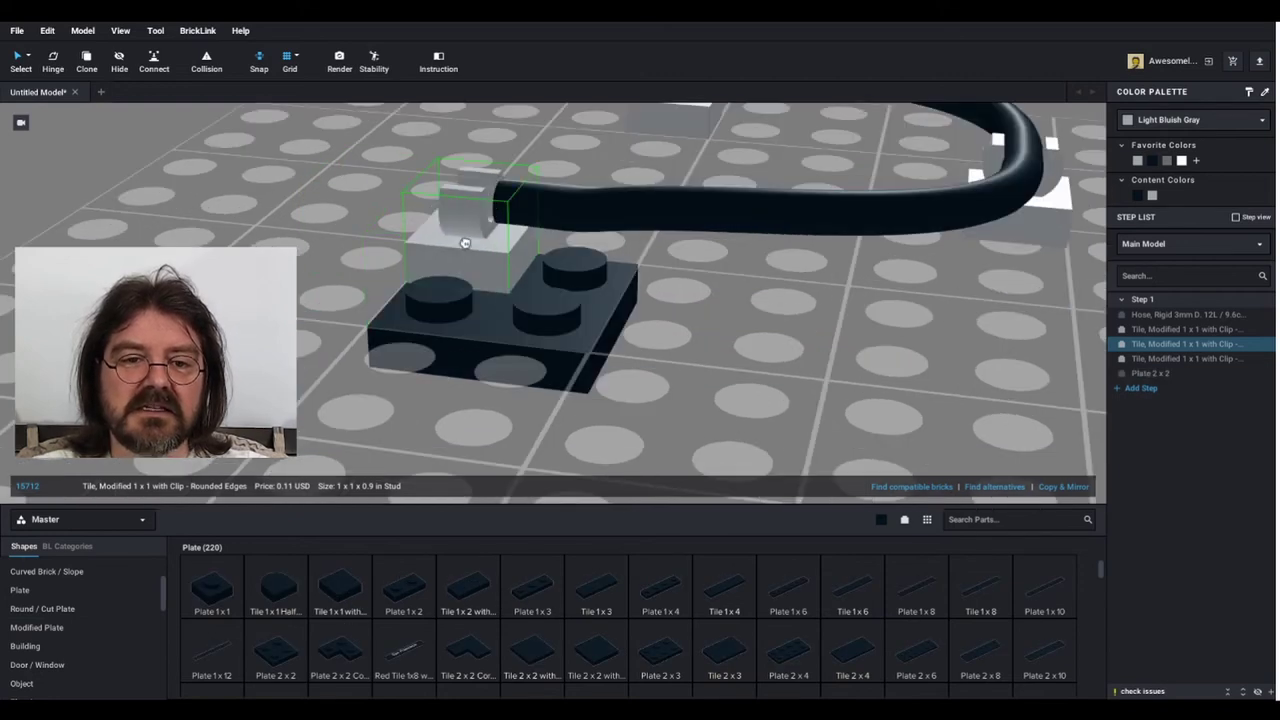
pyautogui.click(750, 345)
pyautogui.moveTo(750, 345); pyautogui.dragTo(551, 266, button='right')
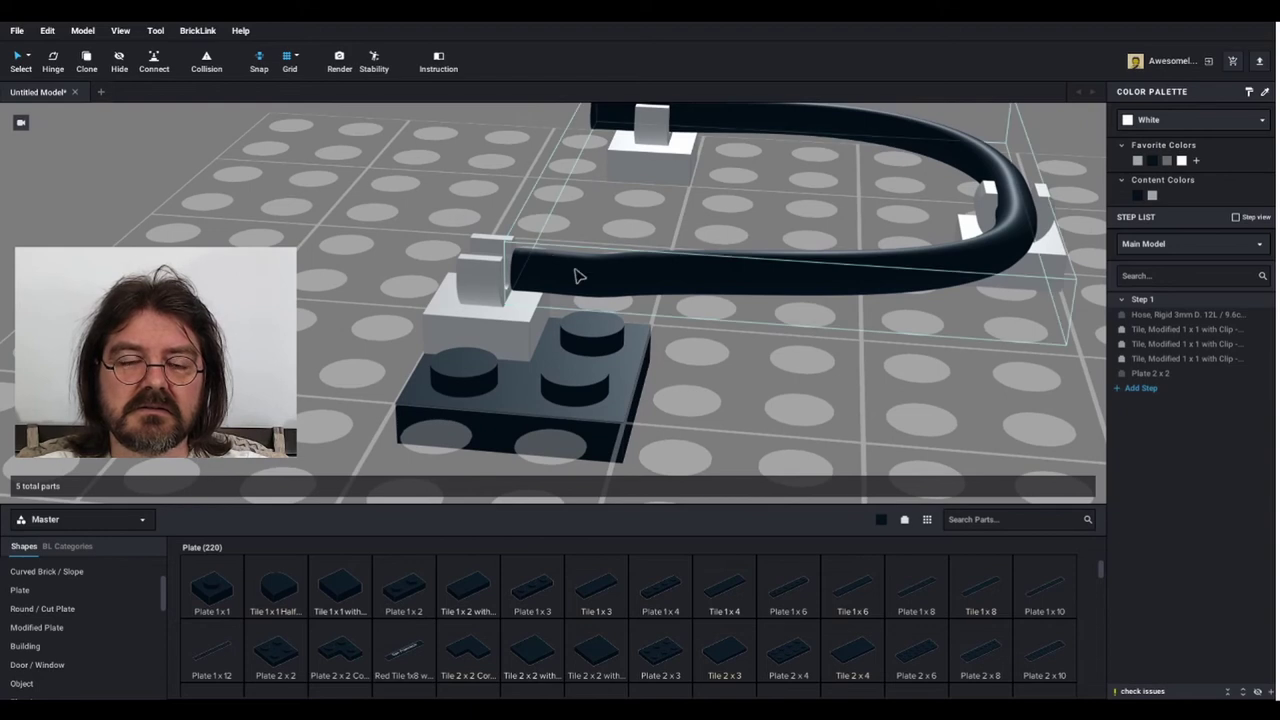
# Select the hose and enter bend editing, orbiting lower around it
pyautogui.click(577, 276)
pyautogui.scroll(3, 736, 249)
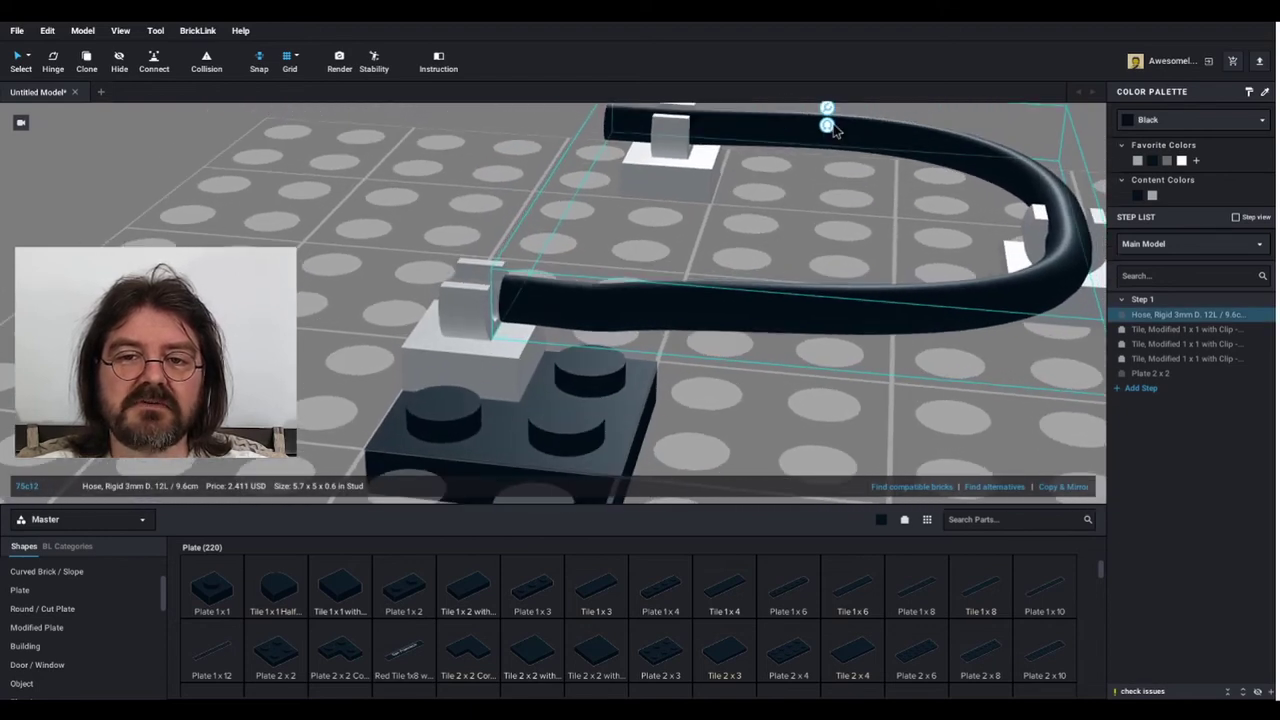
pyautogui.click(830, 127)
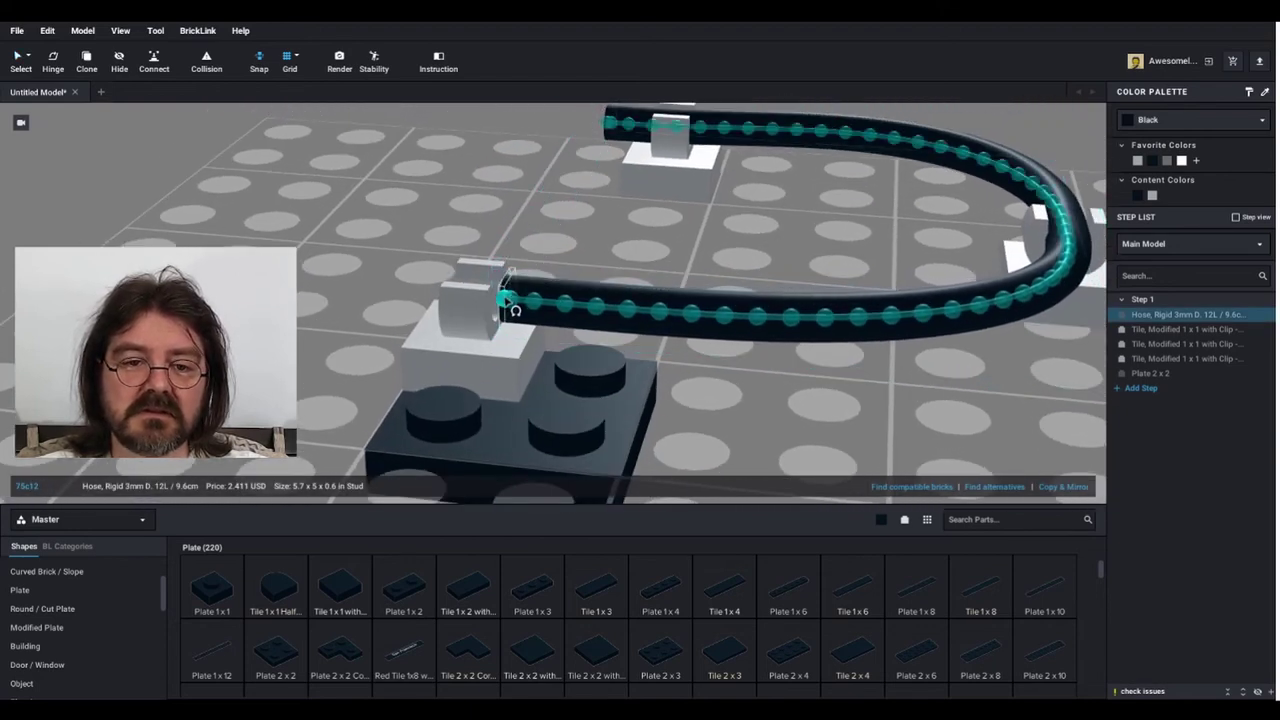
pyautogui.moveTo(857, 366); pyautogui.dragTo(854, 364, button='right')
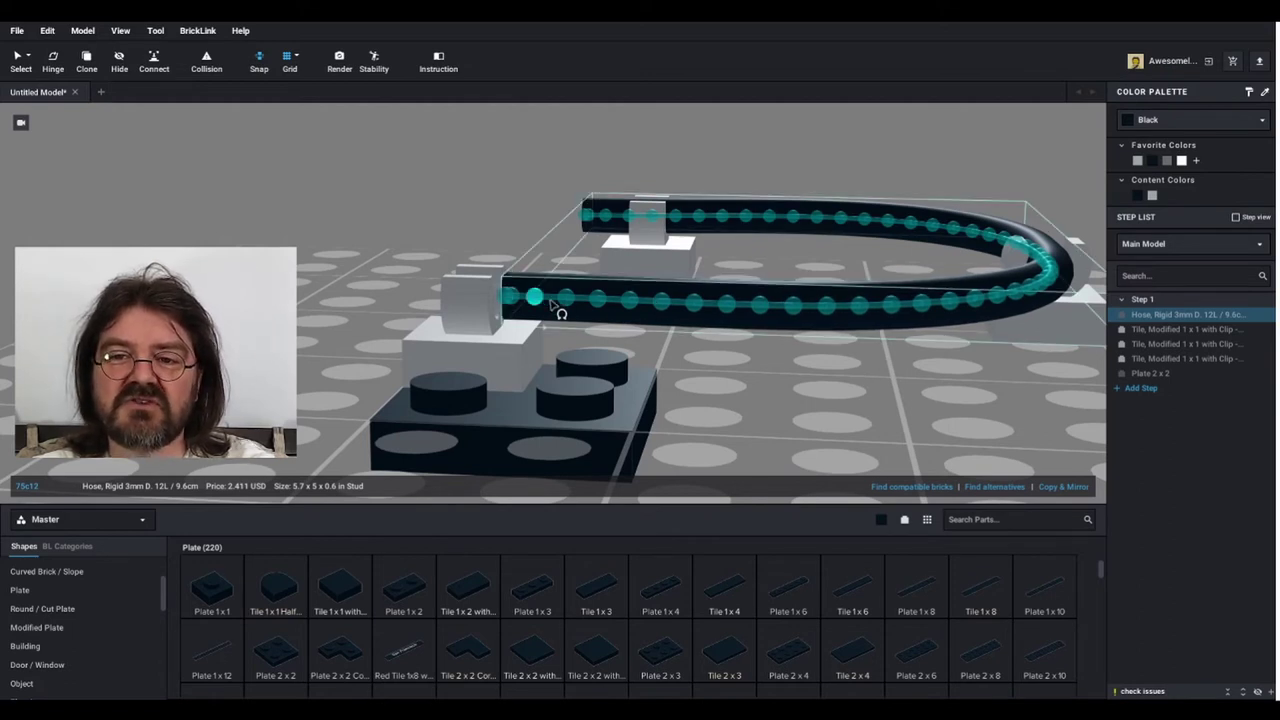
# Exit bend editing and delete the 2x2 plate under the clip
pyautogui.press('Escape')
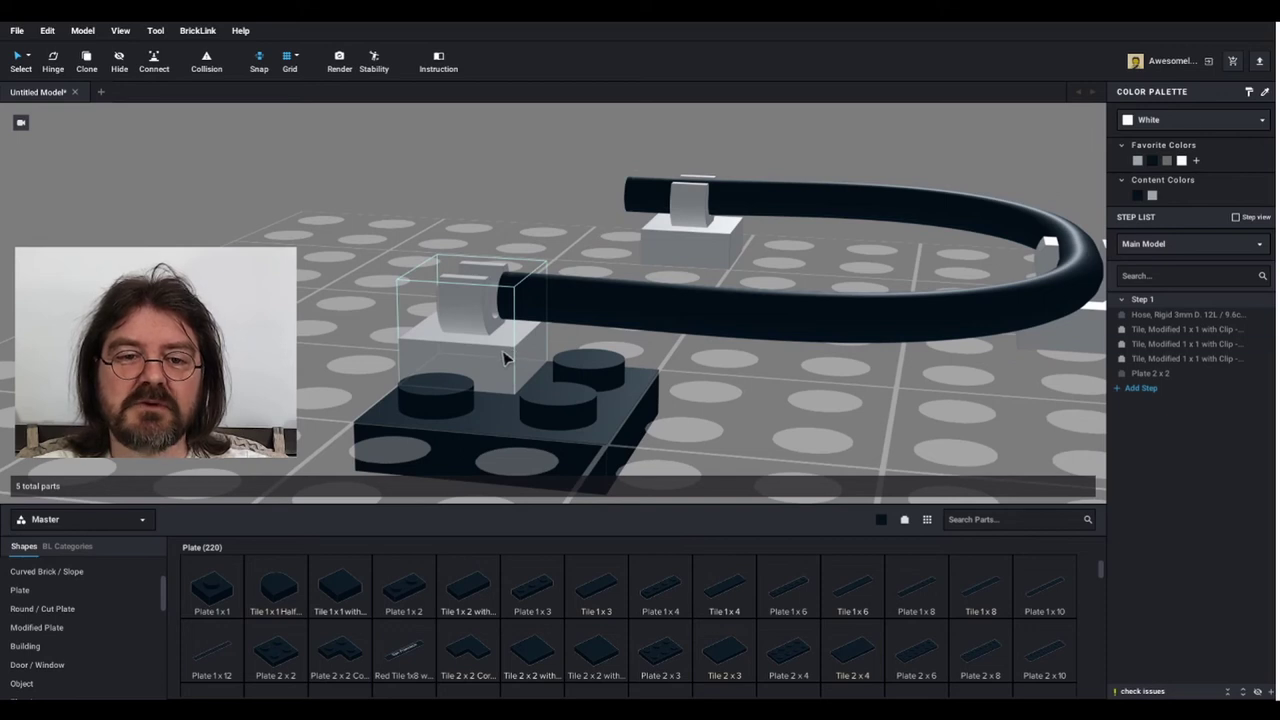
pyautogui.click(505, 358)
pyautogui.click(608, 366)
pyautogui.press('Delete')
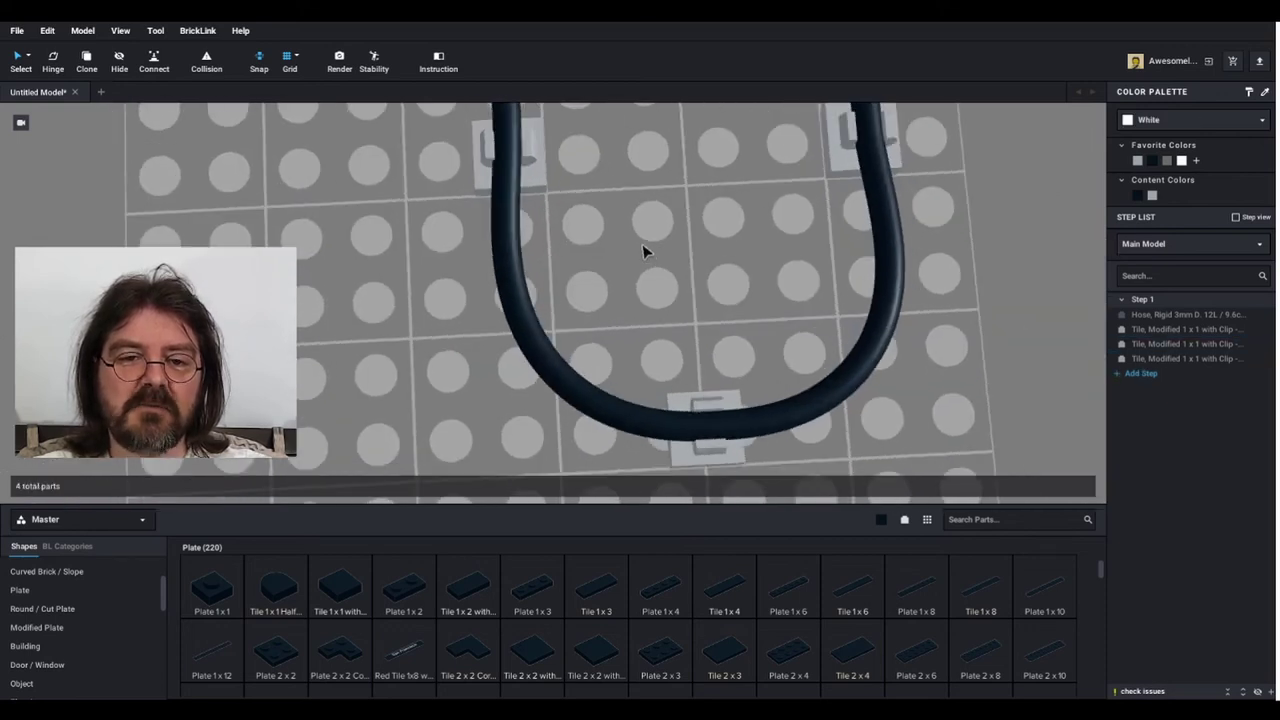
pyautogui.moveTo(643, 250); pyautogui.dragTo(680, 273, button='right')
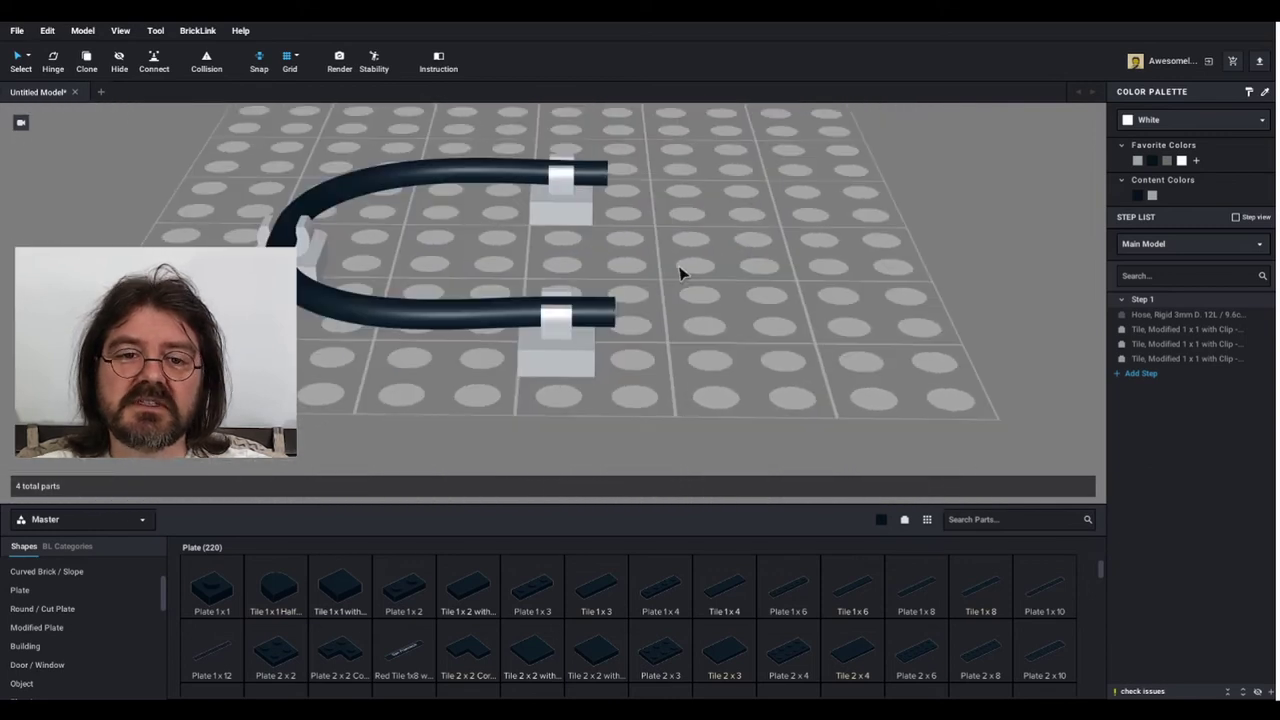
# Move the clip tile off the hose end and adjust the hose in flexible editing
pyautogui.scroll(2, 700, 290)
pyautogui.scroll(3, 720, 314)
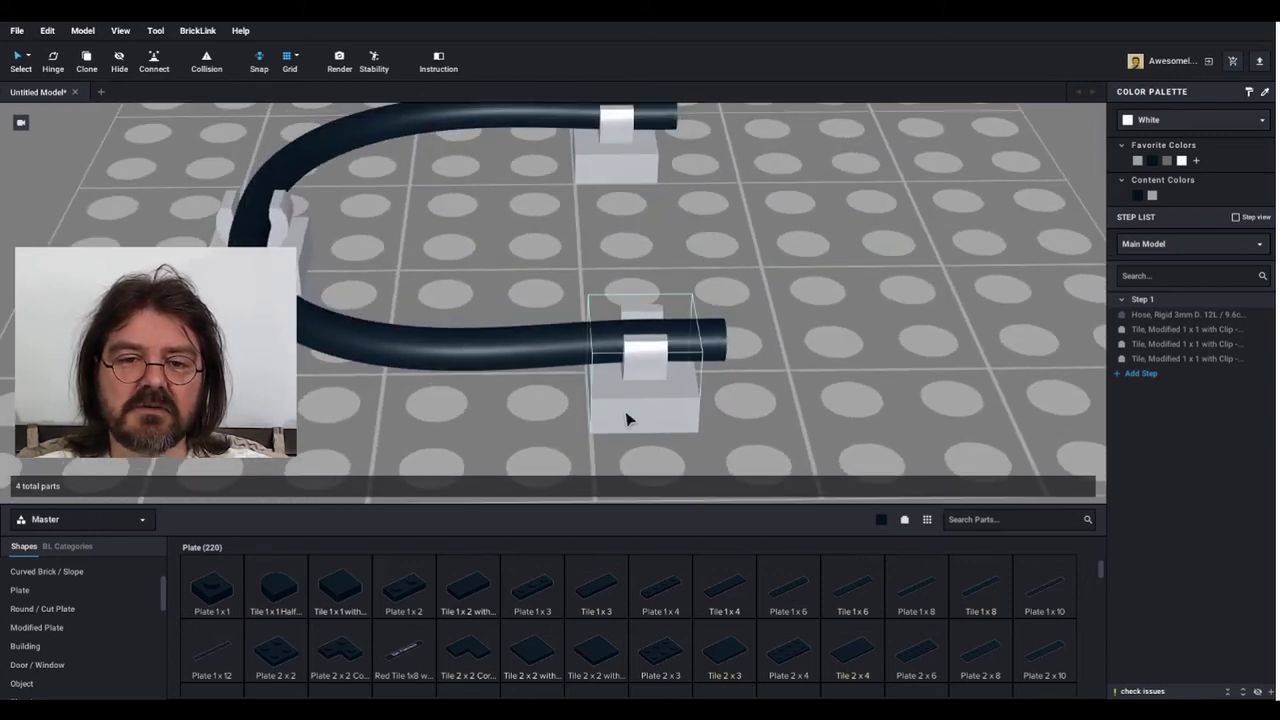
pyautogui.moveTo(627, 419); pyautogui.dragTo(840, 430)
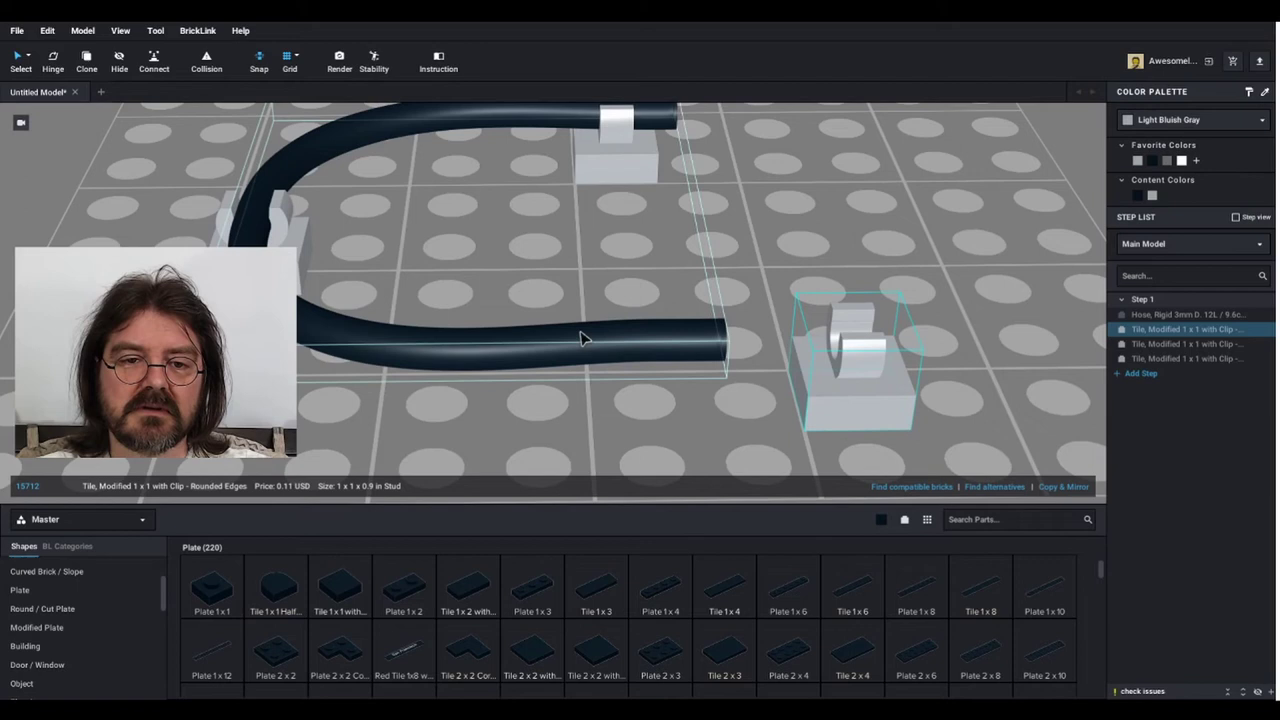
pyautogui.click(583, 338)
pyautogui.click(466, 204)
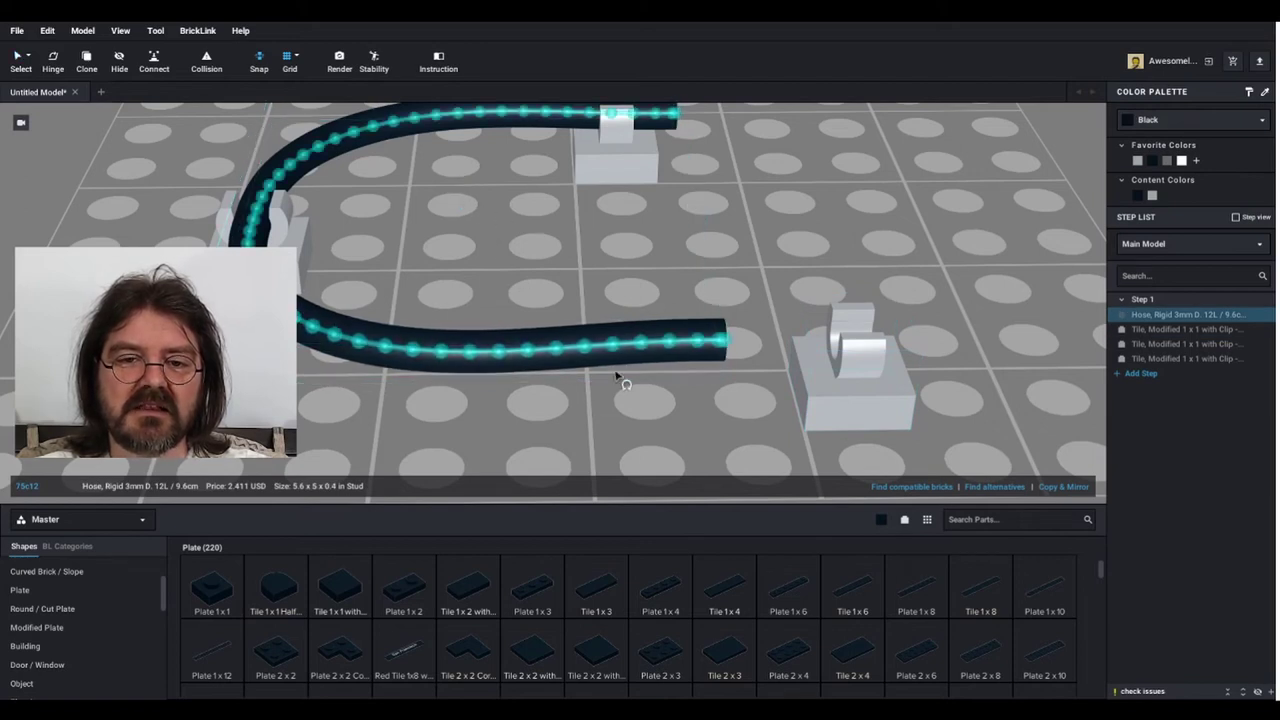
pyautogui.click(743, 356)
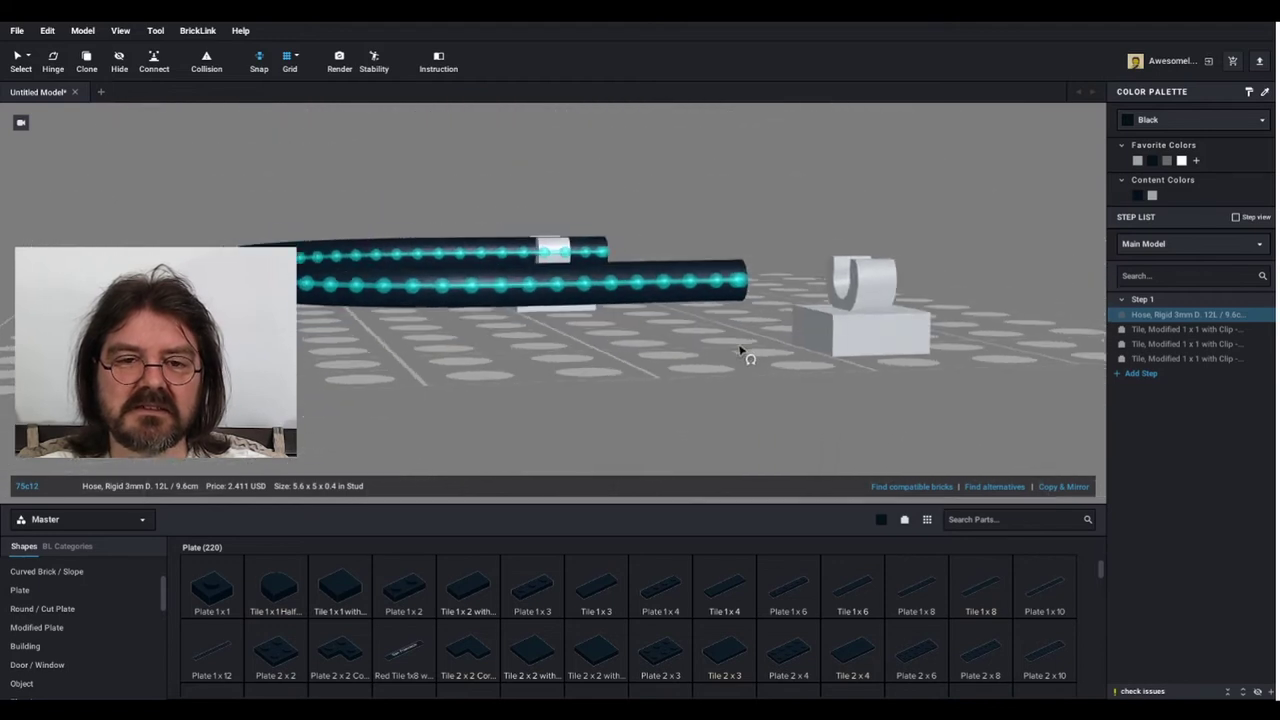
# Place a Plate 2x2, set the clip tile onto it, then delete the plate
pyautogui.click(299, 659)
pyautogui.click(710, 412)
pyautogui.click(855, 335)
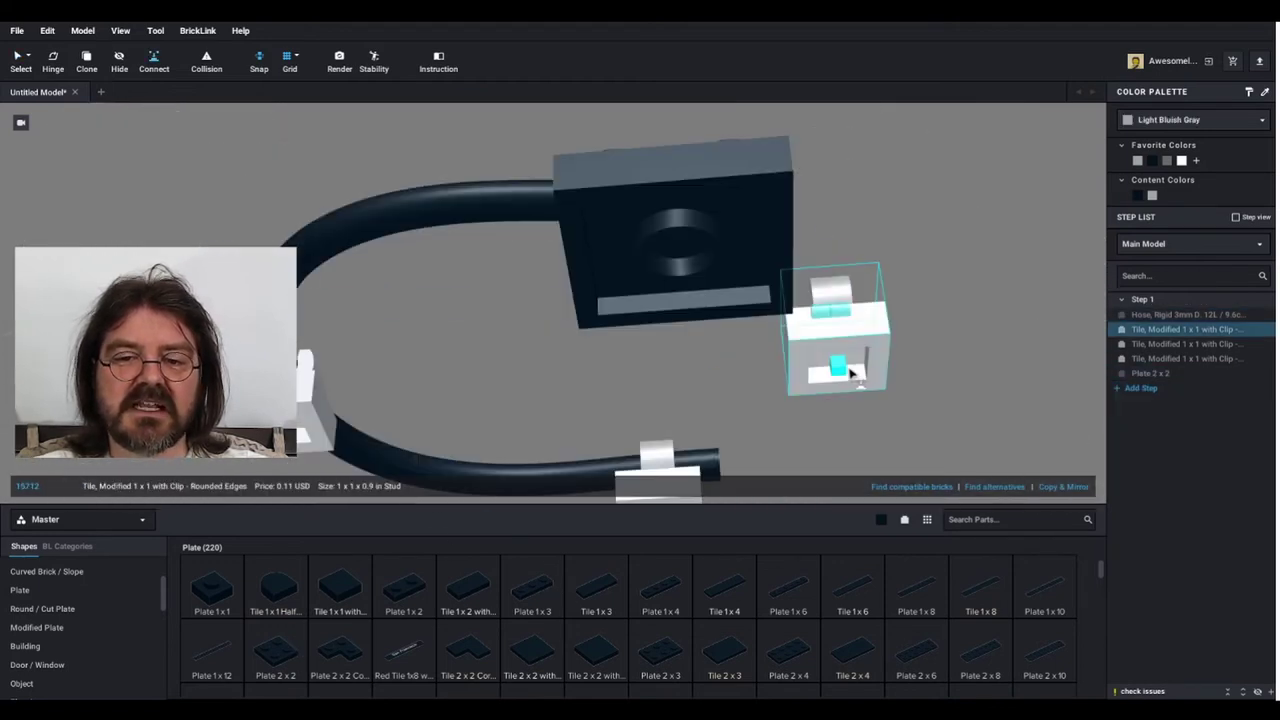
pyautogui.moveTo(715, 200); pyautogui.dragTo(700, 345)
pyautogui.click(795, 410)
pyautogui.press('Delete')
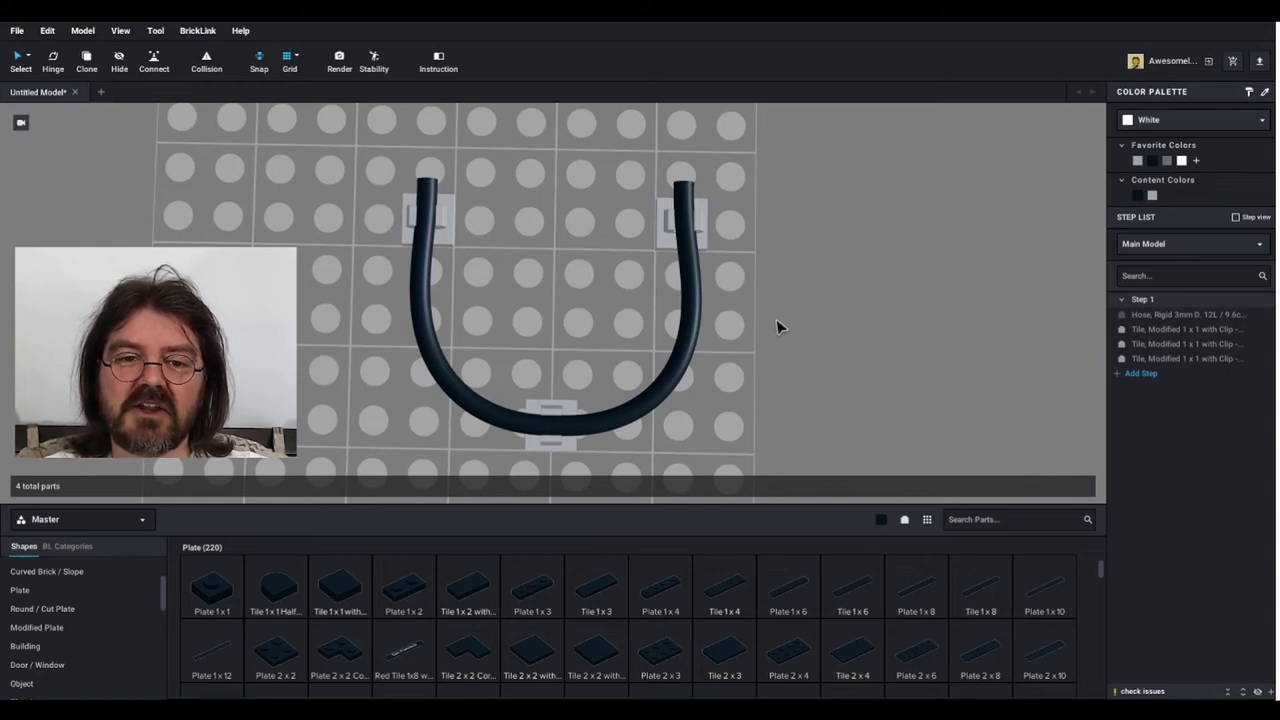
# Select the hose and all three clip tiles at once with Ctrl+A
pyautogui.moveTo(778, 327); pyautogui.dragTo(736, 282, button='right')
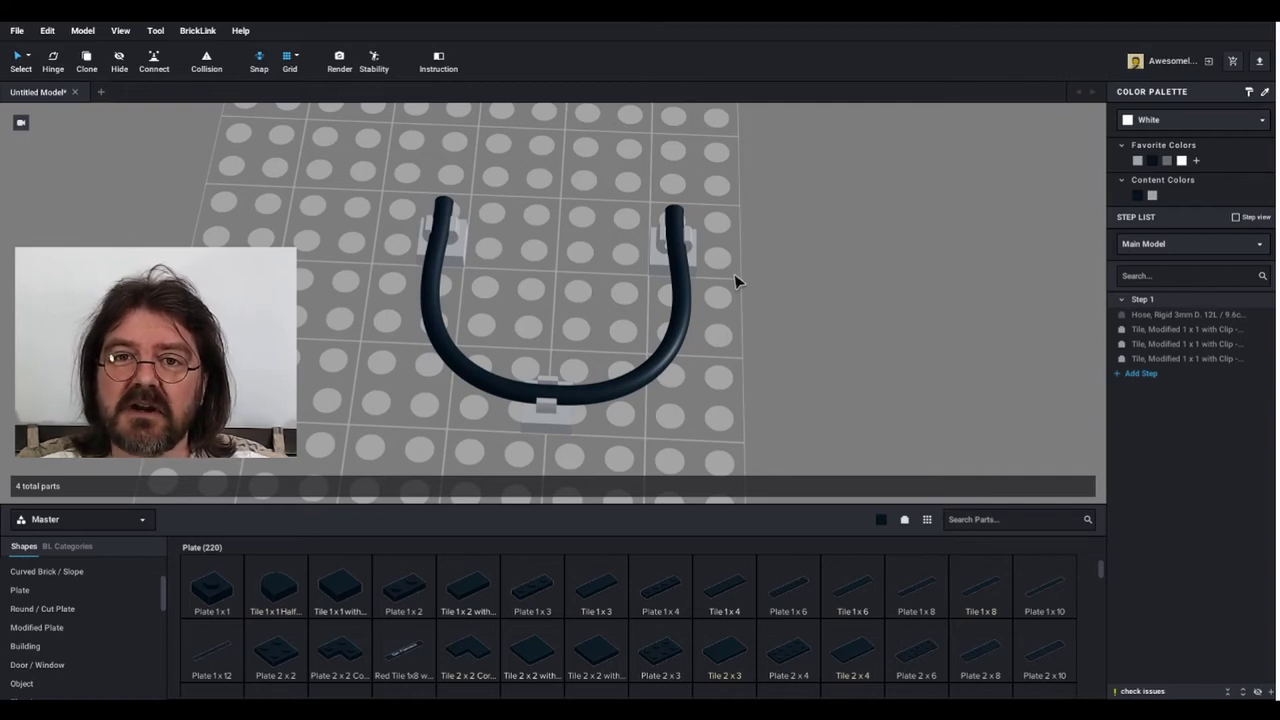
pyautogui.hotkey('ctrl', 'a')
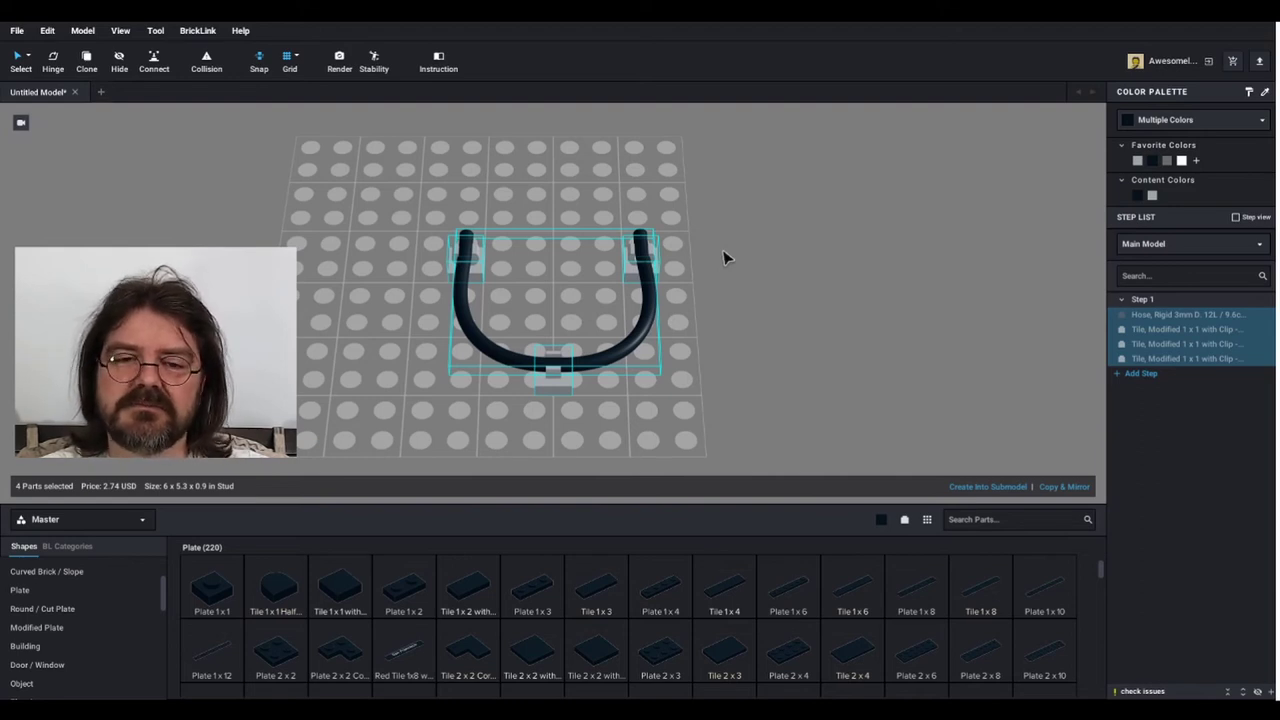
pyautogui.moveTo(726, 258); pyautogui.dragTo(698, 220, button='right')
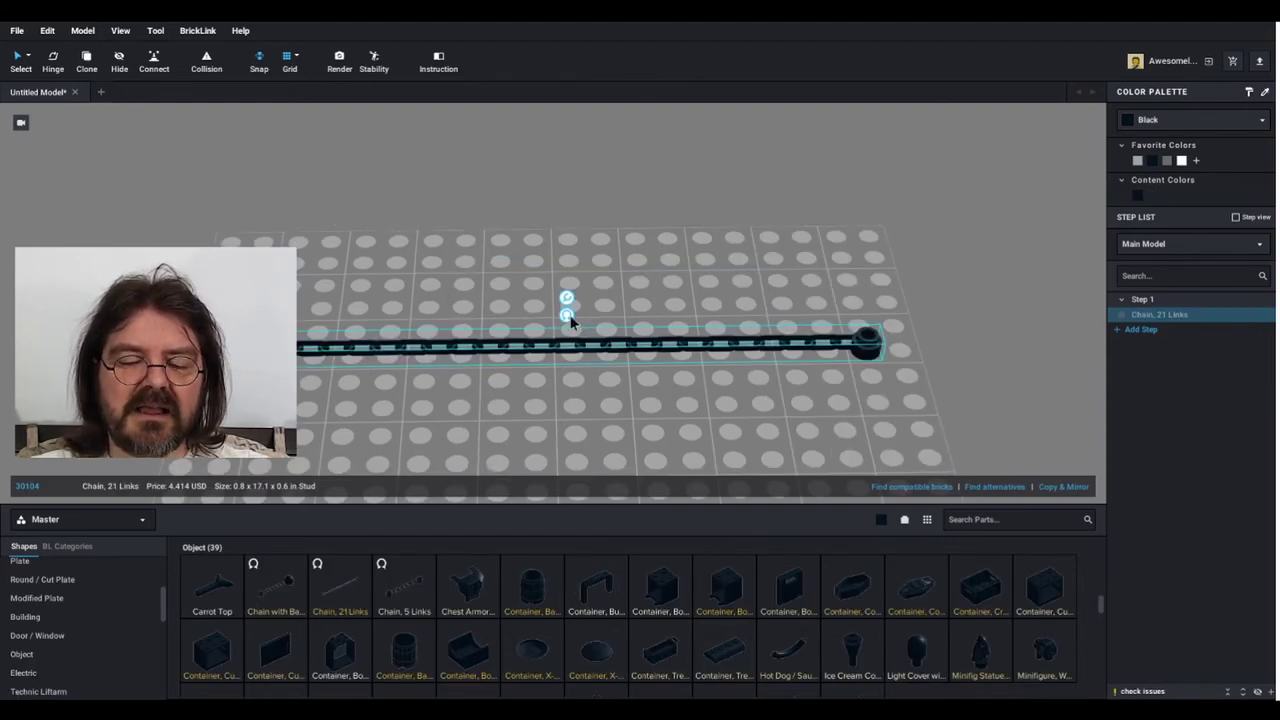
# Enter bend editing on the 21-link chain and lift its left end into a curve
pyautogui.click(567, 316)
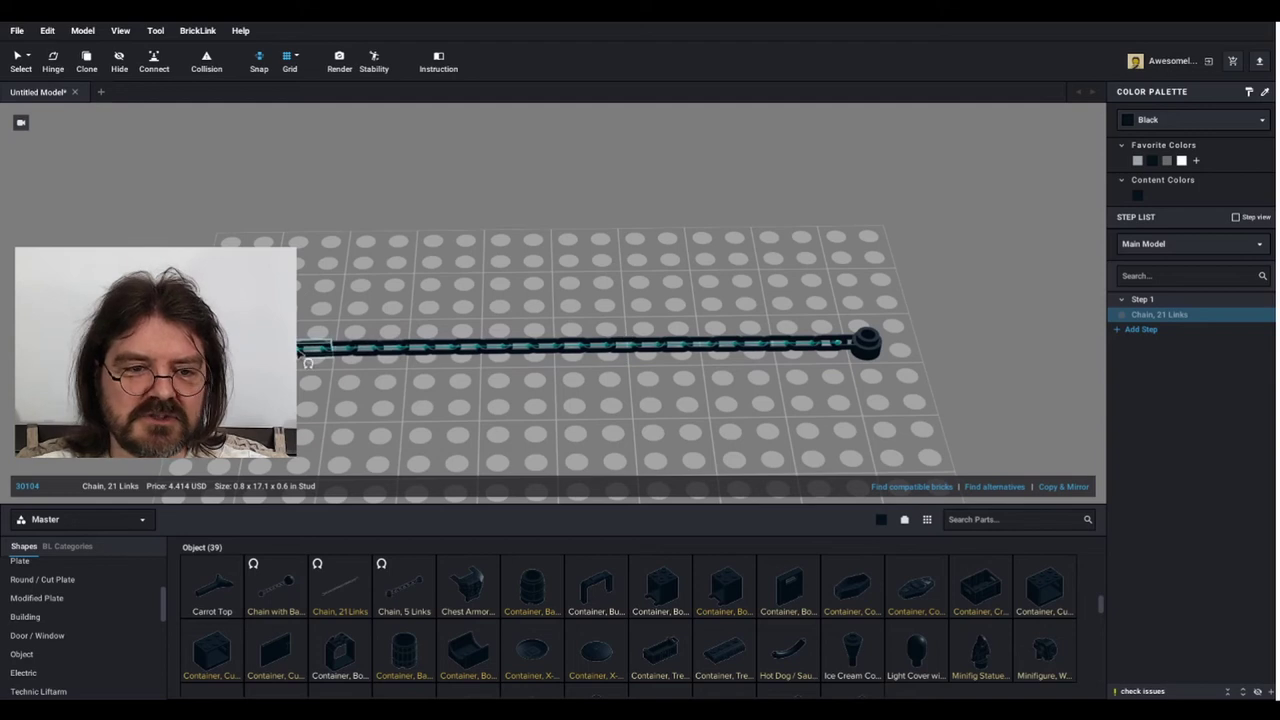
pyautogui.moveTo(300, 347); pyautogui.dragTo(506, 176)
pyautogui.moveTo(506, 176); pyautogui.dragTo(657, 320, button='right')
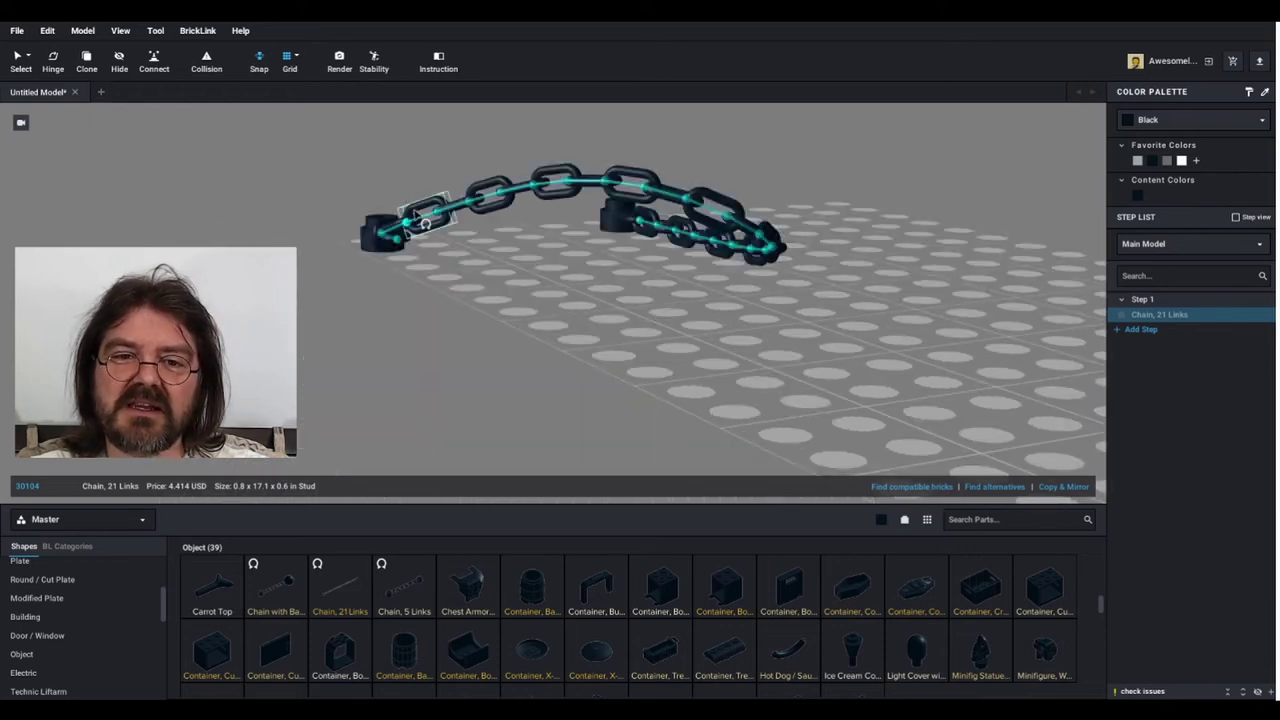
pyautogui.moveTo(722, 313)
pyautogui.mouseDown(button='right')
pyautogui.moveTo(697, 316)
pyautogui.moveTo(702, 300)
pyautogui.mouseUp(button='right')
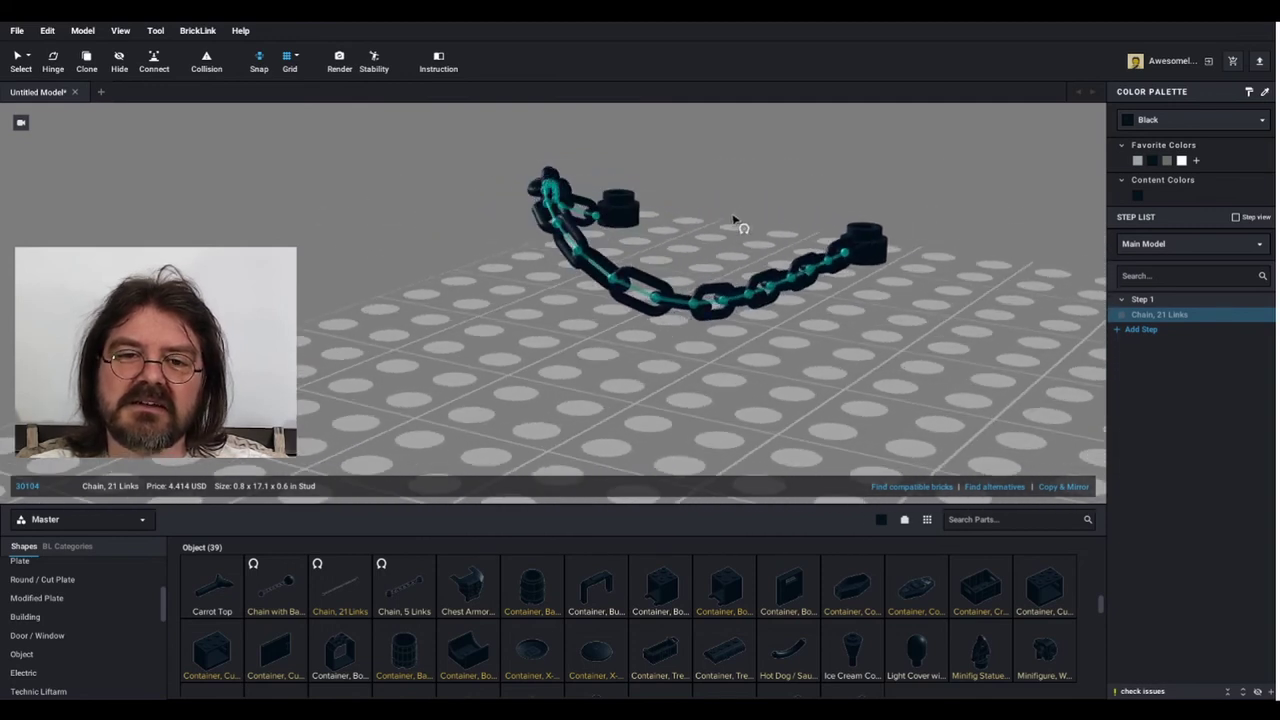
pyautogui.moveTo(737, 223); pyautogui.dragTo(517, 357, button='right')
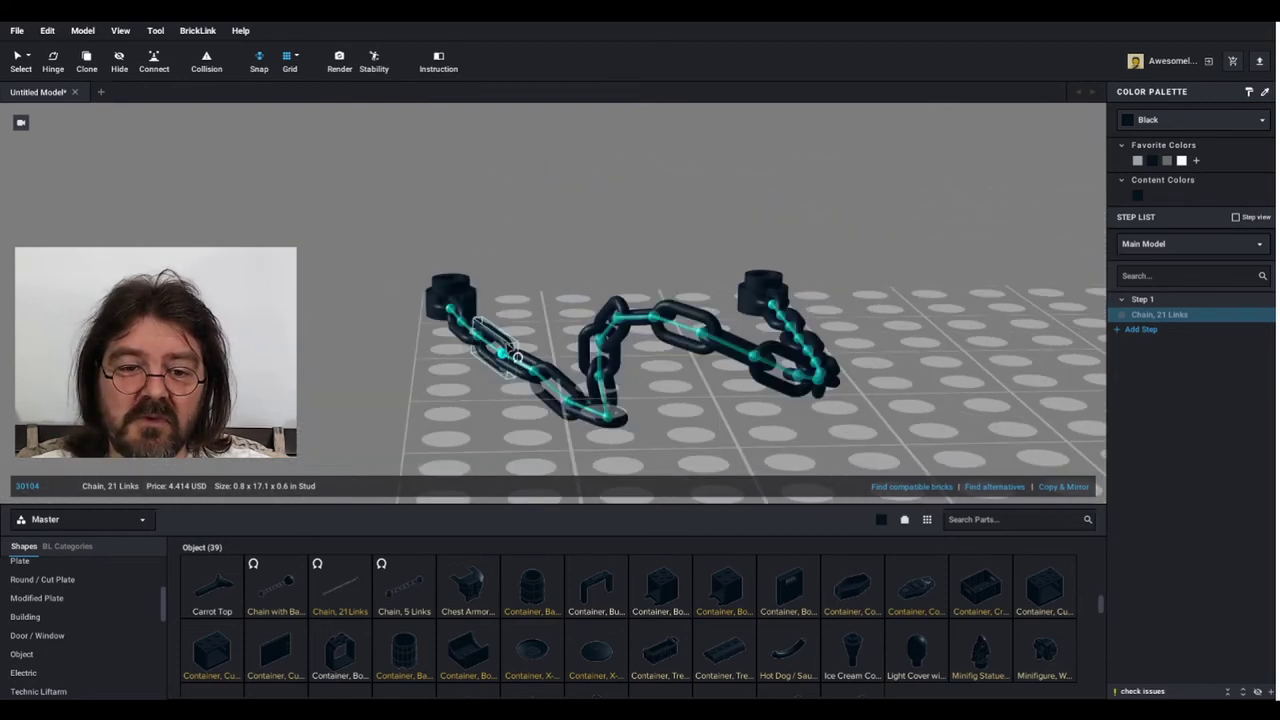
pyautogui.moveTo(493, 352); pyautogui.dragTo(462, 358)
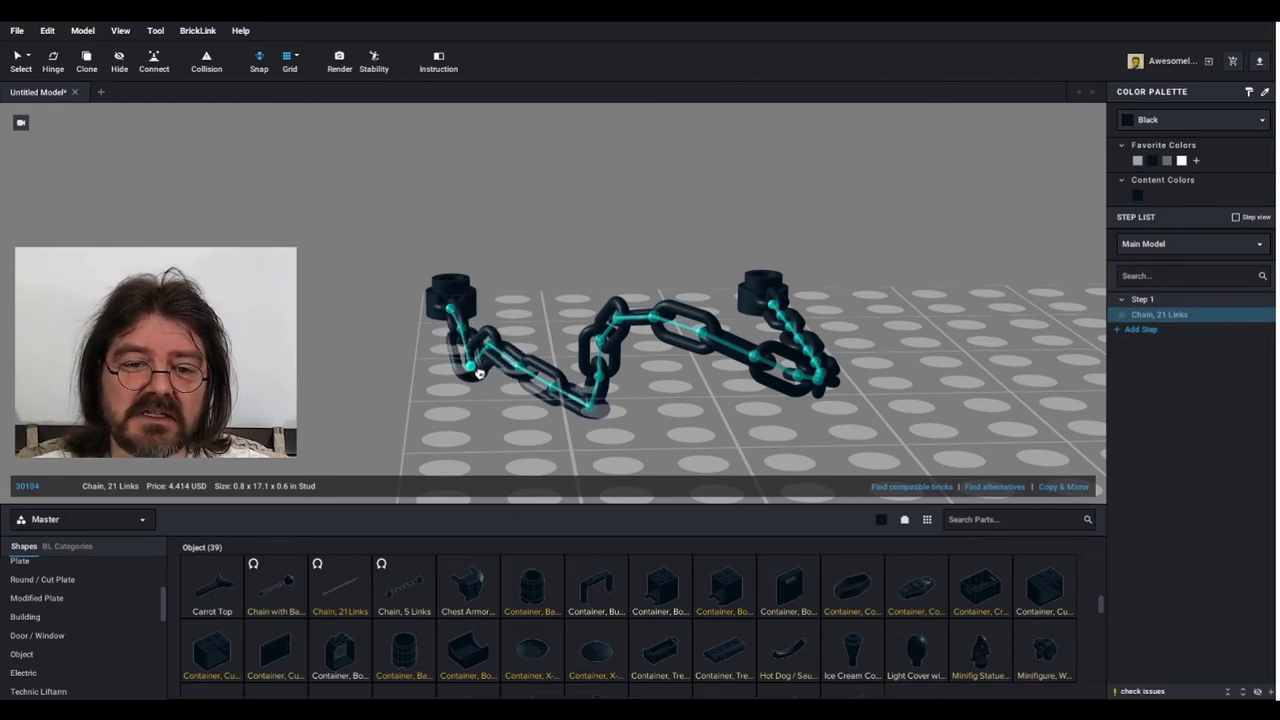
pyautogui.moveTo(479, 372); pyautogui.dragTo(586, 376, button='right')
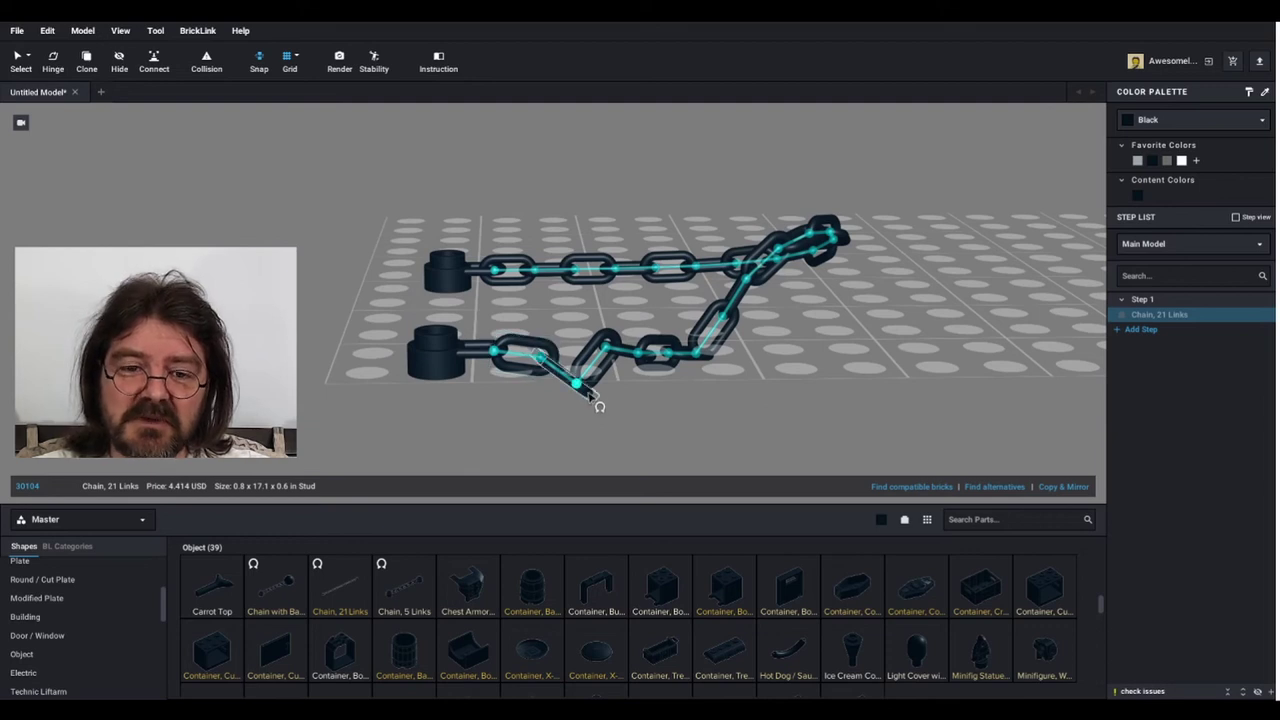
# Raise and adjust the lower chain links to smooth the chain into an even arch
pyautogui.moveTo(600, 384); pyautogui.dragTo(599, 356)
pyautogui.moveTo(598, 356); pyautogui.dragTo(498, 352, button='right')
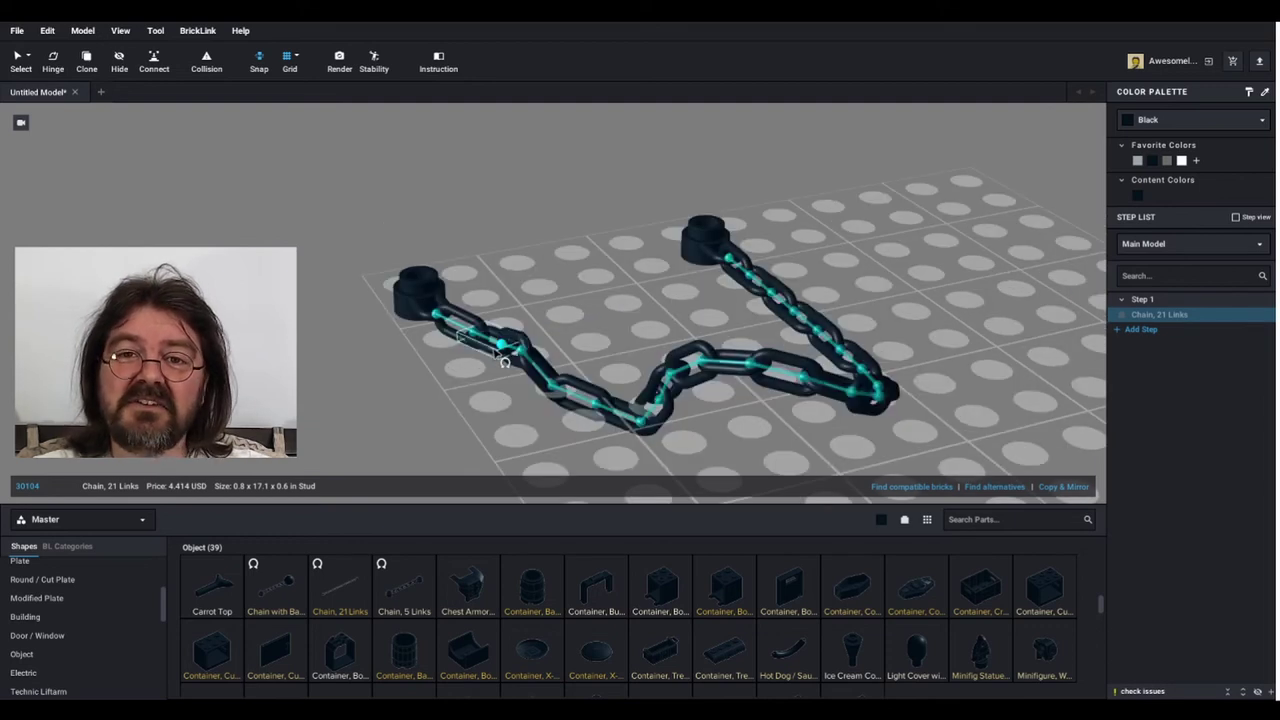
pyautogui.moveTo(495, 363); pyautogui.dragTo(474, 373)
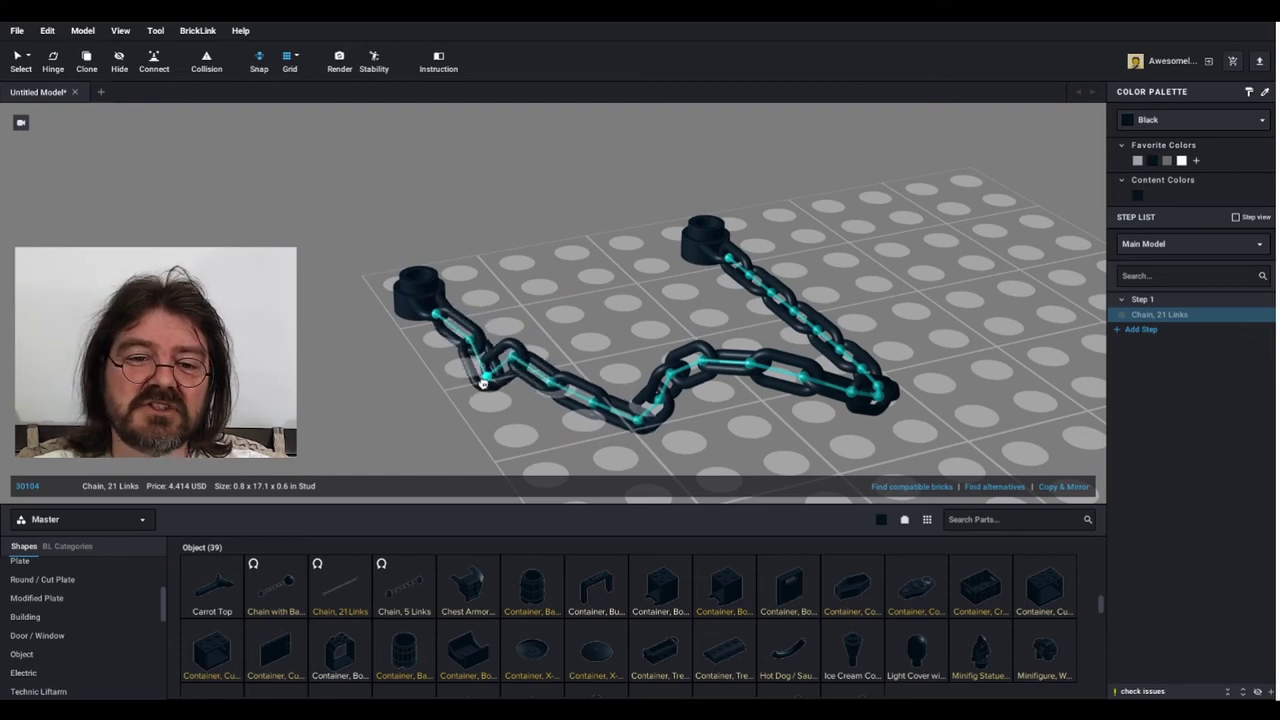
pyautogui.moveTo(510, 385); pyautogui.dragTo(585, 428, button='right')
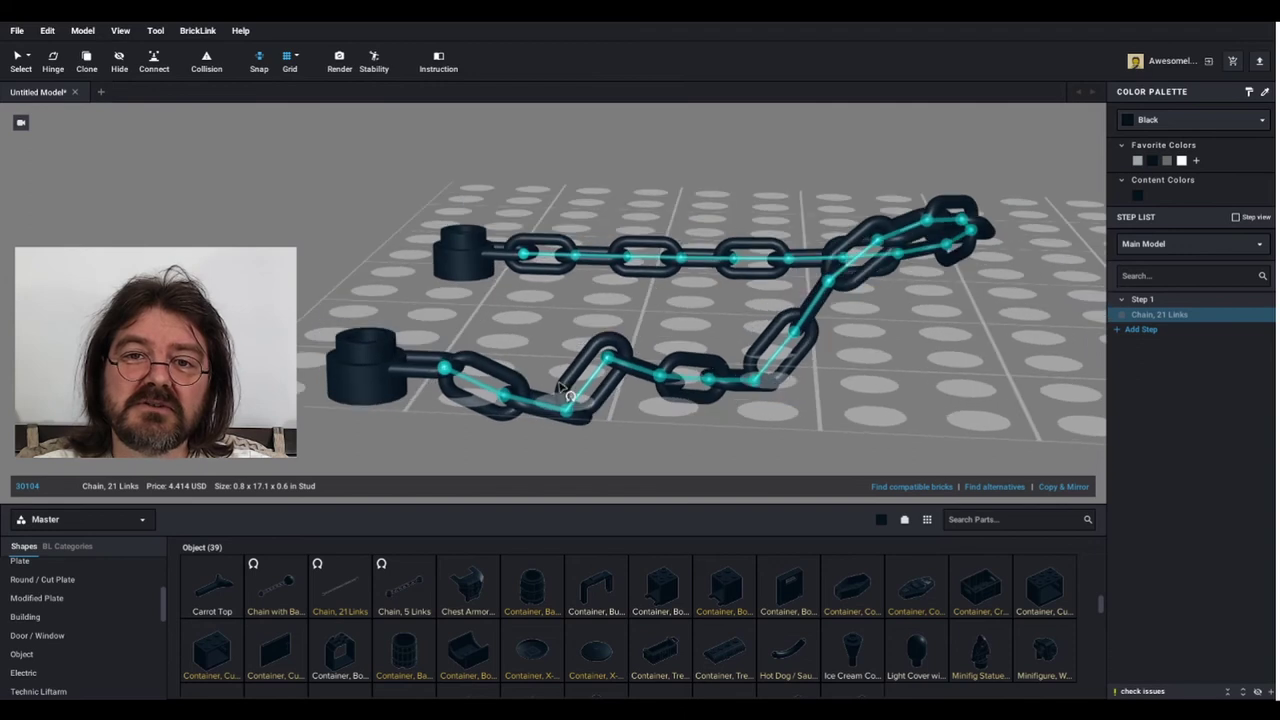
pyautogui.moveTo(585, 428); pyautogui.dragTo(580, 357)
pyautogui.moveTo(580, 357); pyautogui.dragTo(662, 330, button='right')
pyautogui.moveTo(662, 330); pyautogui.dragTo(719, 311)
pyautogui.moveTo(719, 311); pyautogui.dragTo(649, 364, button='right')
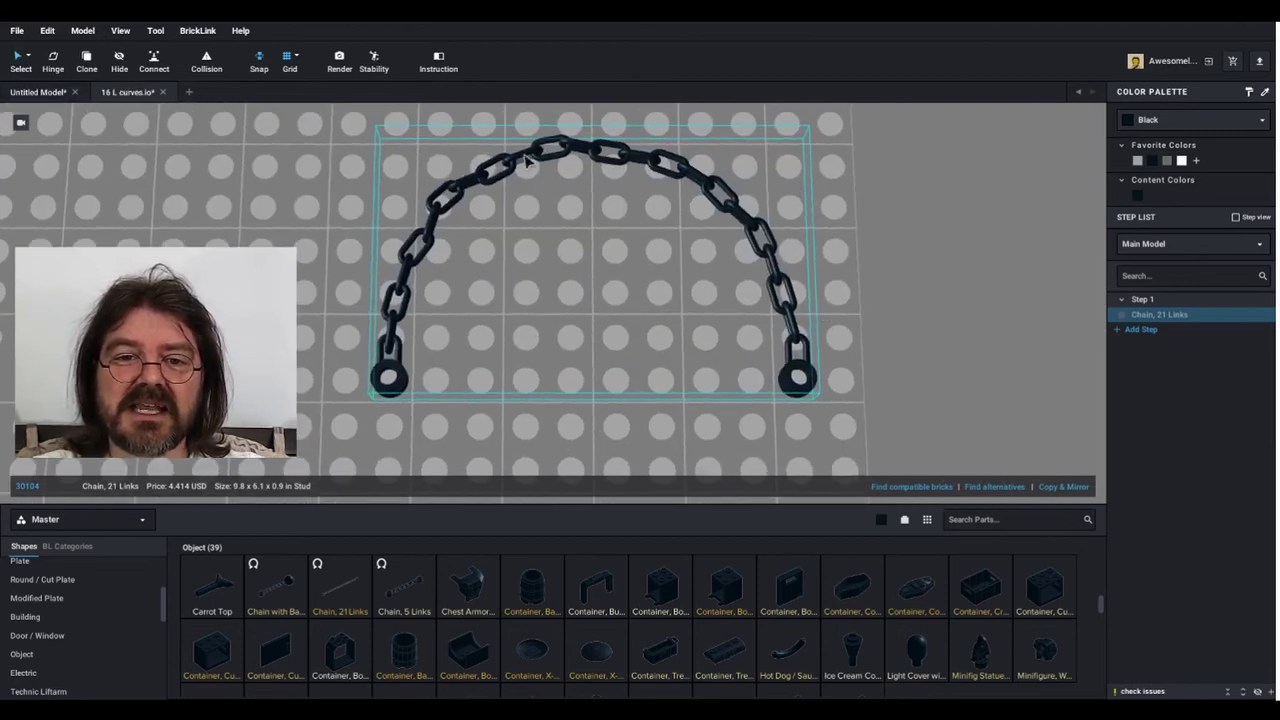
# Orbit around the chain arch to inspect it from low and side angles
pyautogui.moveTo(784, 329); pyautogui.dragTo(657, 292, button='right')
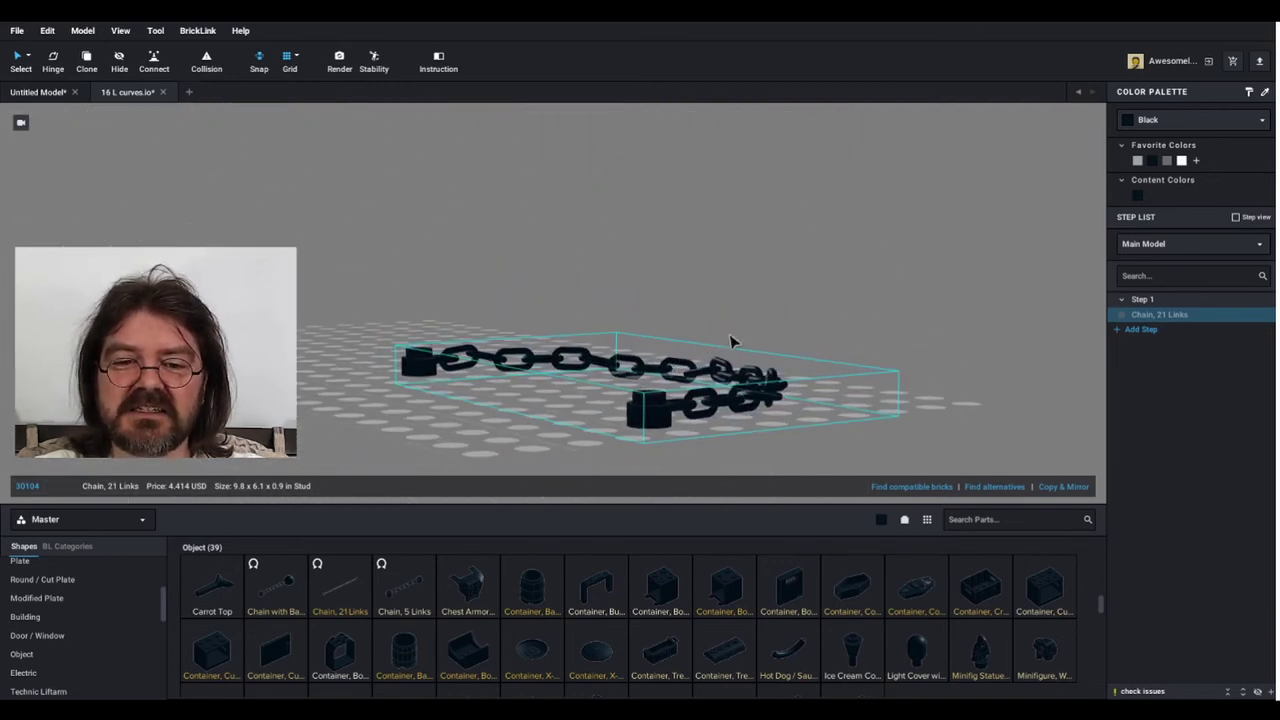
pyautogui.moveTo(731, 343); pyautogui.dragTo(818, 347, button='right')
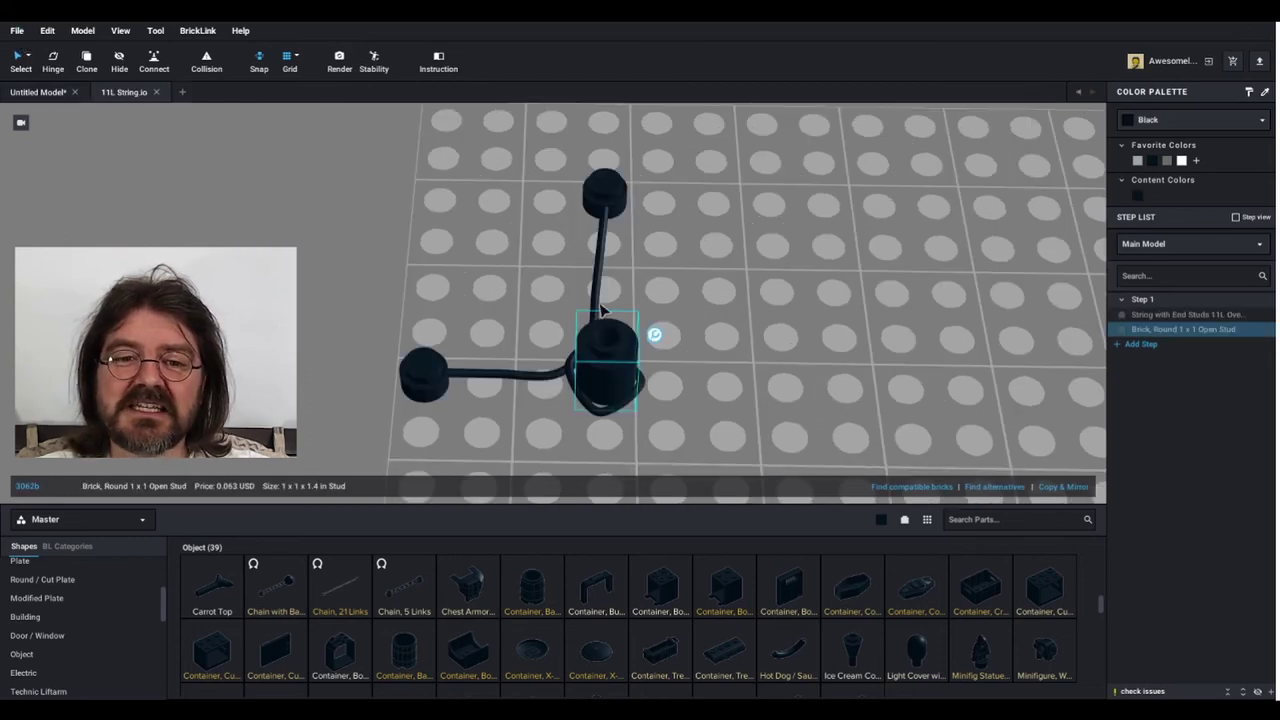
# Select the 11L string beside the round brick and start editing its control points
pyautogui.moveTo(766, 363); pyautogui.dragTo(676, 264, button='right')
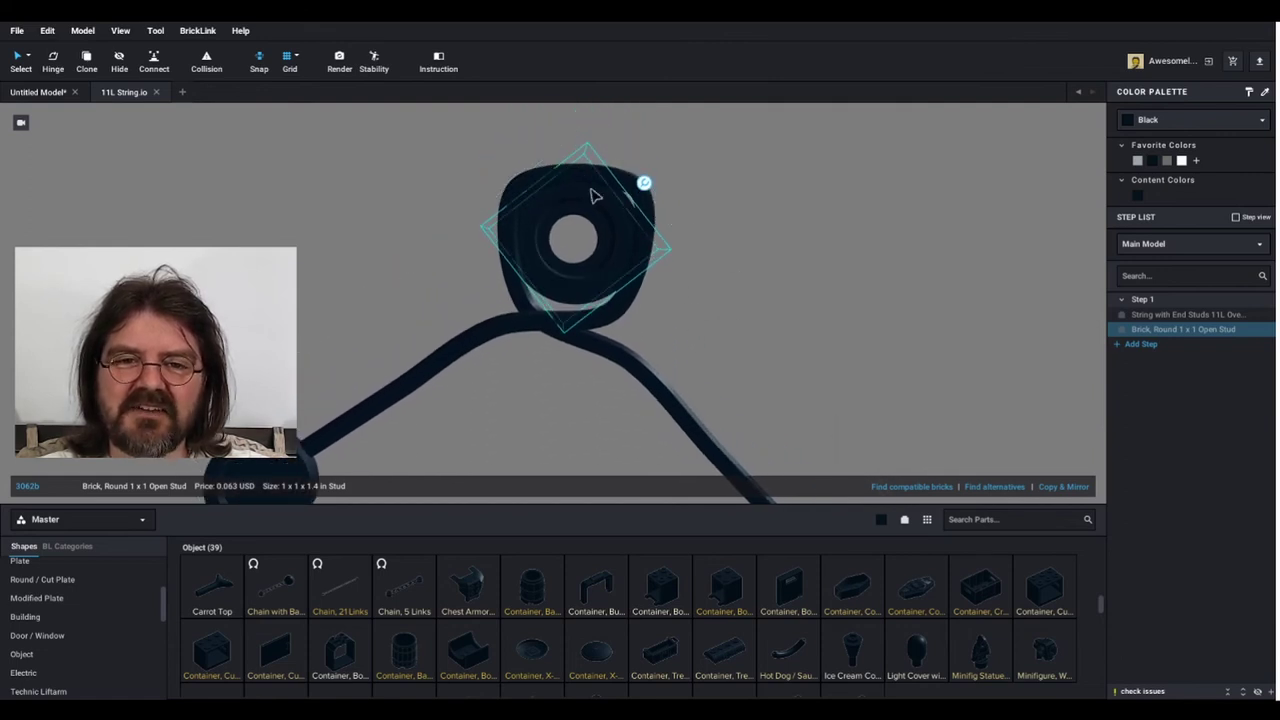
pyautogui.moveTo(770, 262); pyautogui.dragTo(566, 349, button='right')
pyautogui.click(446, 402)
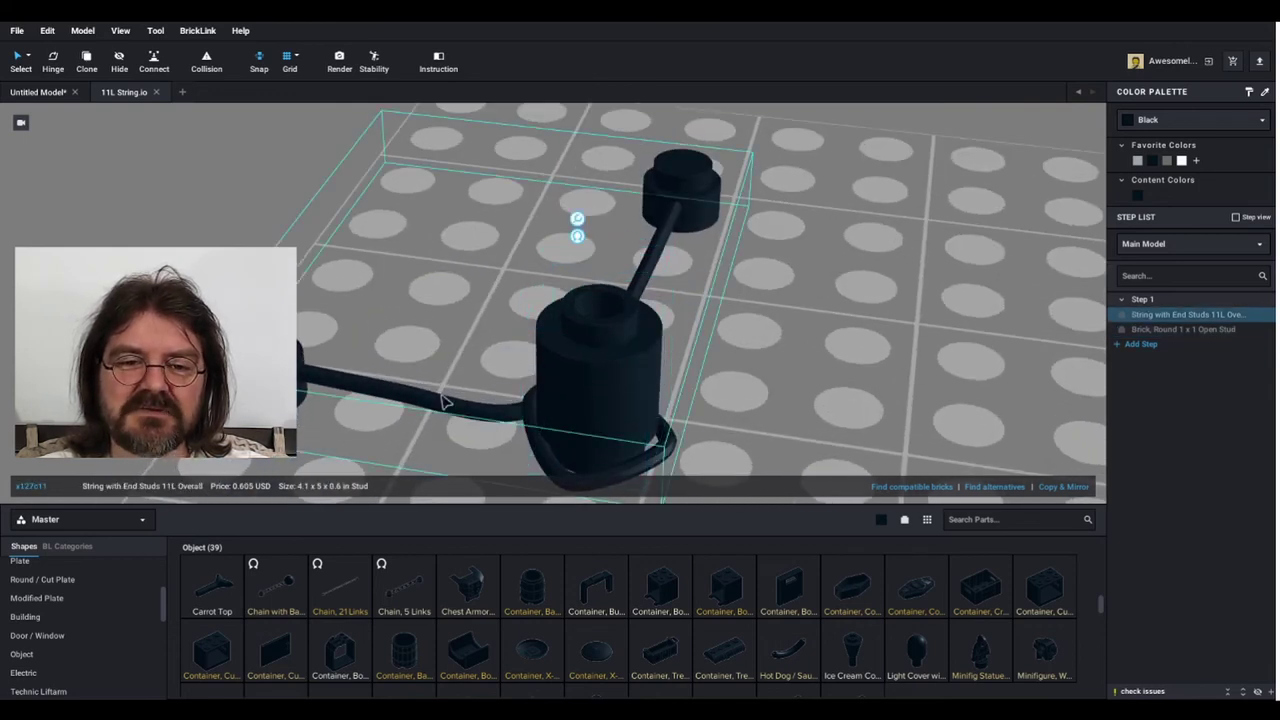
pyautogui.click(577, 237)
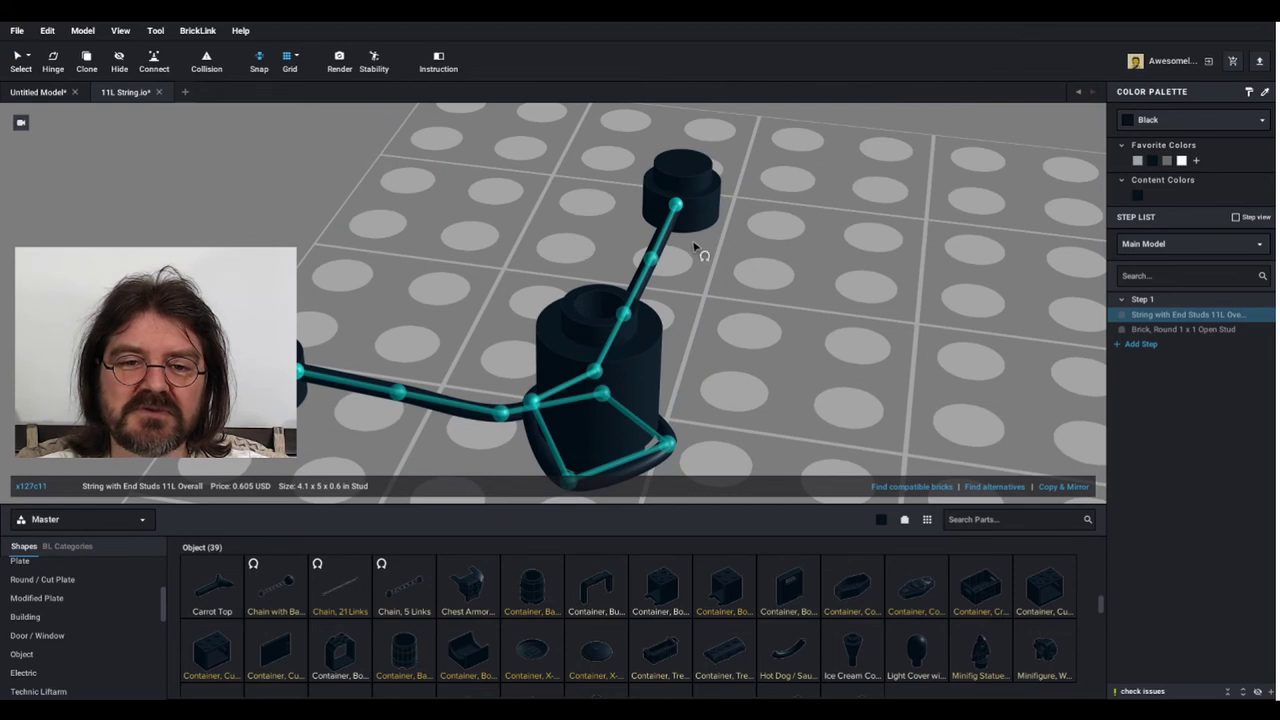
pyautogui.moveTo(686, 251); pyautogui.dragTo(887, 315, button='right')
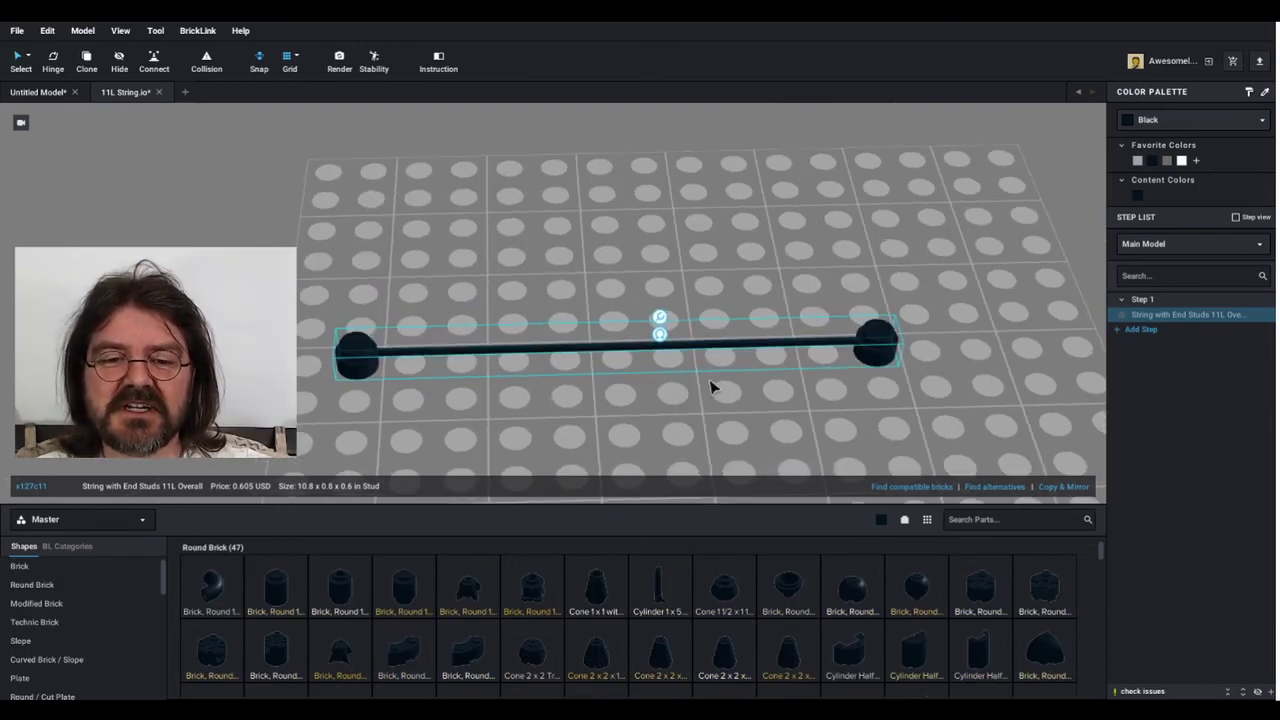
# Place a Brick, Round 1 x 1 Open Stud on the middle of the string
pyautogui.click(355, 605)
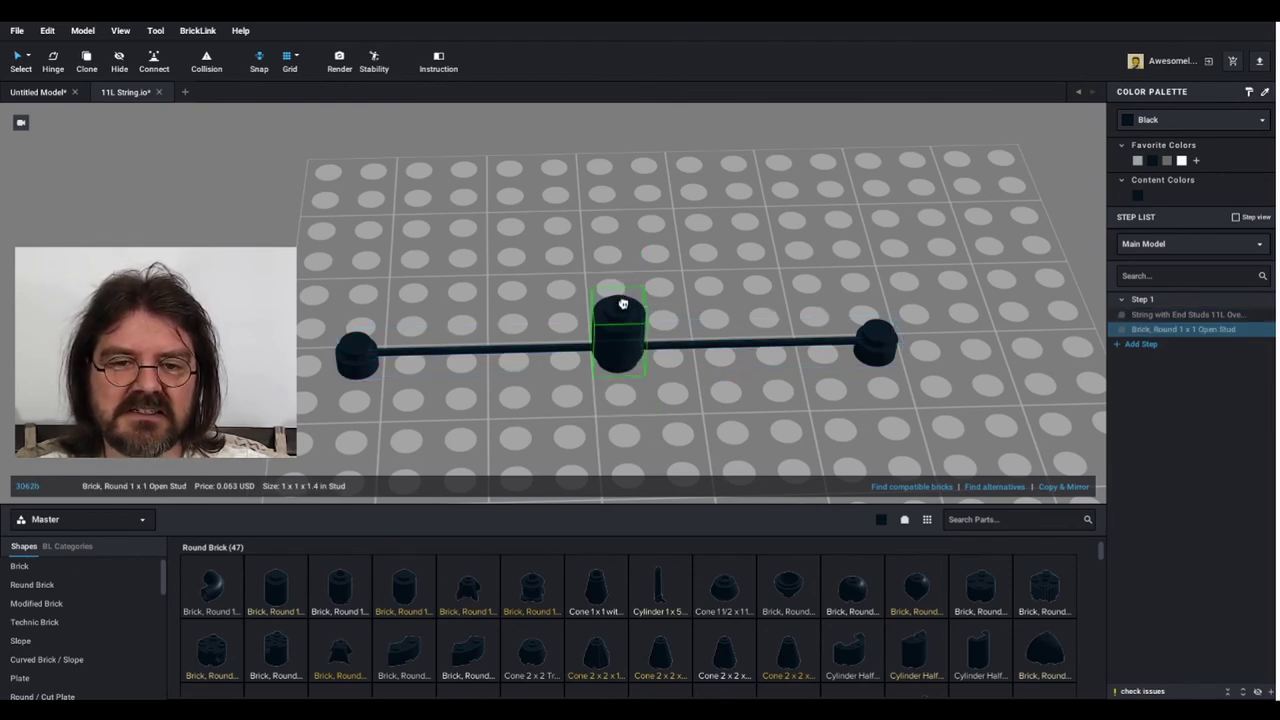
pyautogui.click(622, 303)
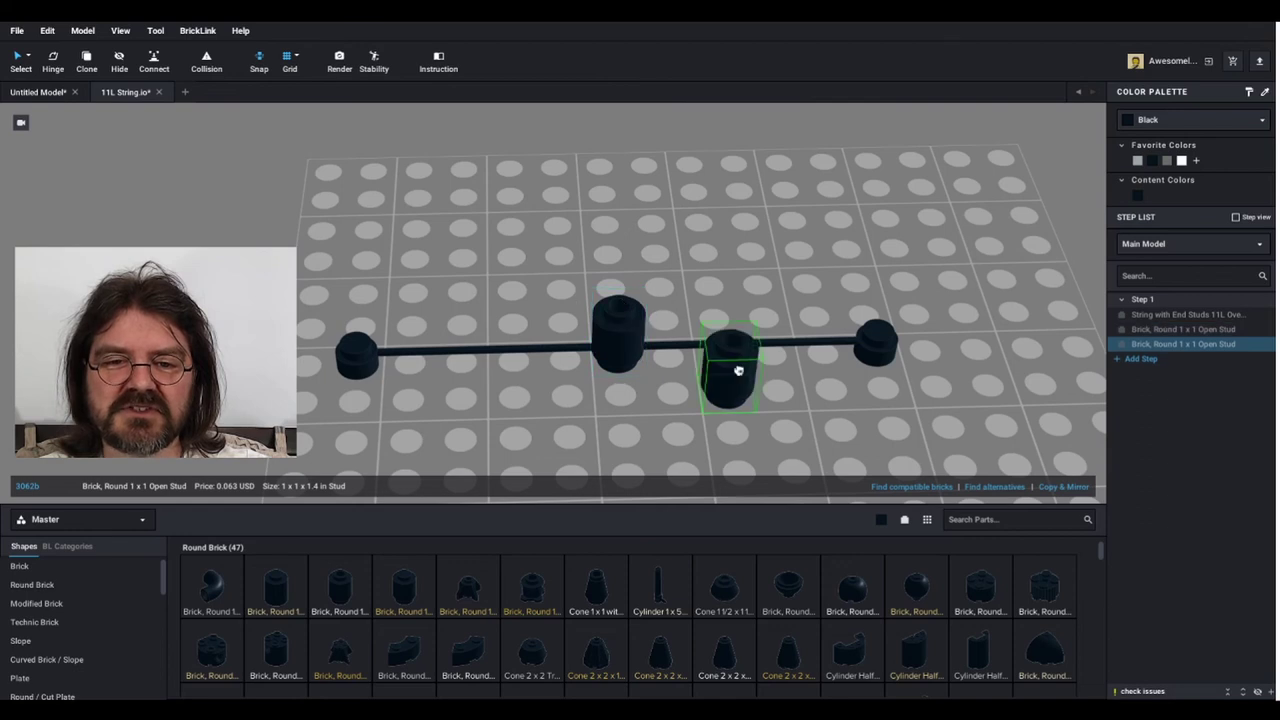
pyautogui.moveTo(729, 371); pyautogui.dragTo(754, 449, button='right')
pyautogui.press('Escape')
# Drag the string's right end stud upward, then reselect the string for shape editing
pyautogui.click(866, 338)
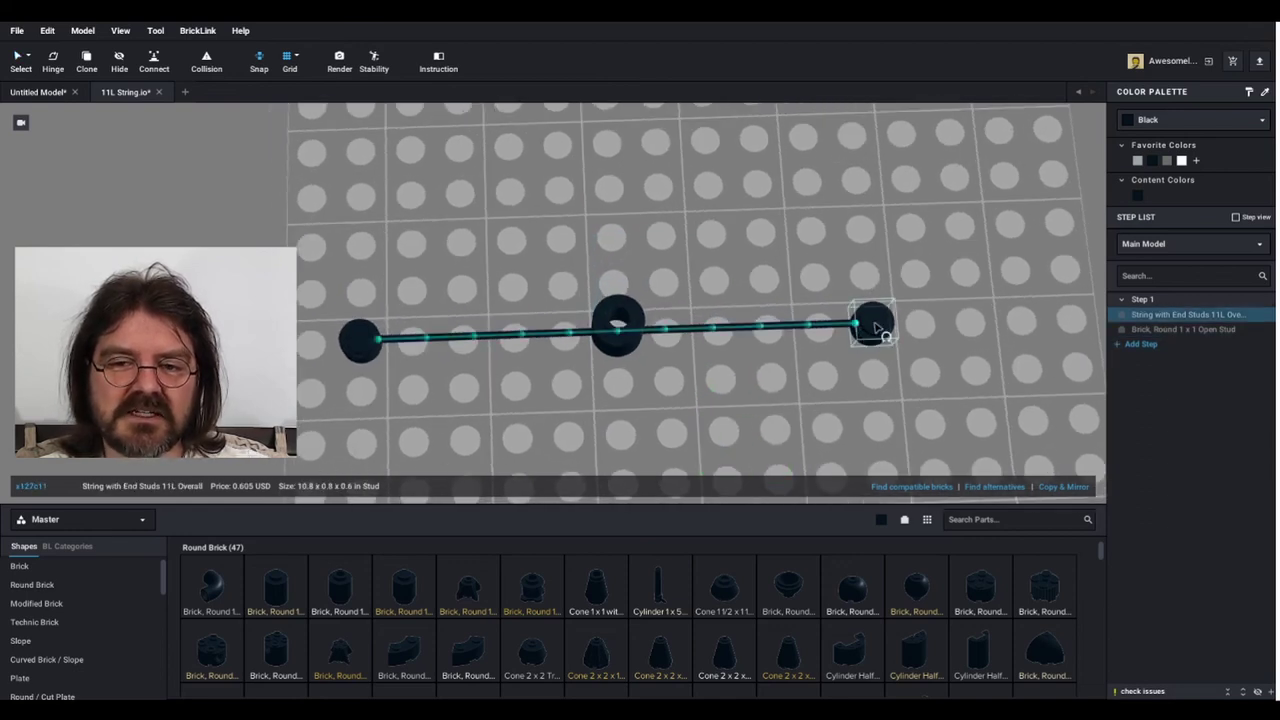
pyautogui.moveTo(869, 326); pyautogui.dragTo(611, 186)
pyautogui.moveTo(611, 186); pyautogui.dragTo(820, 226, button='right')
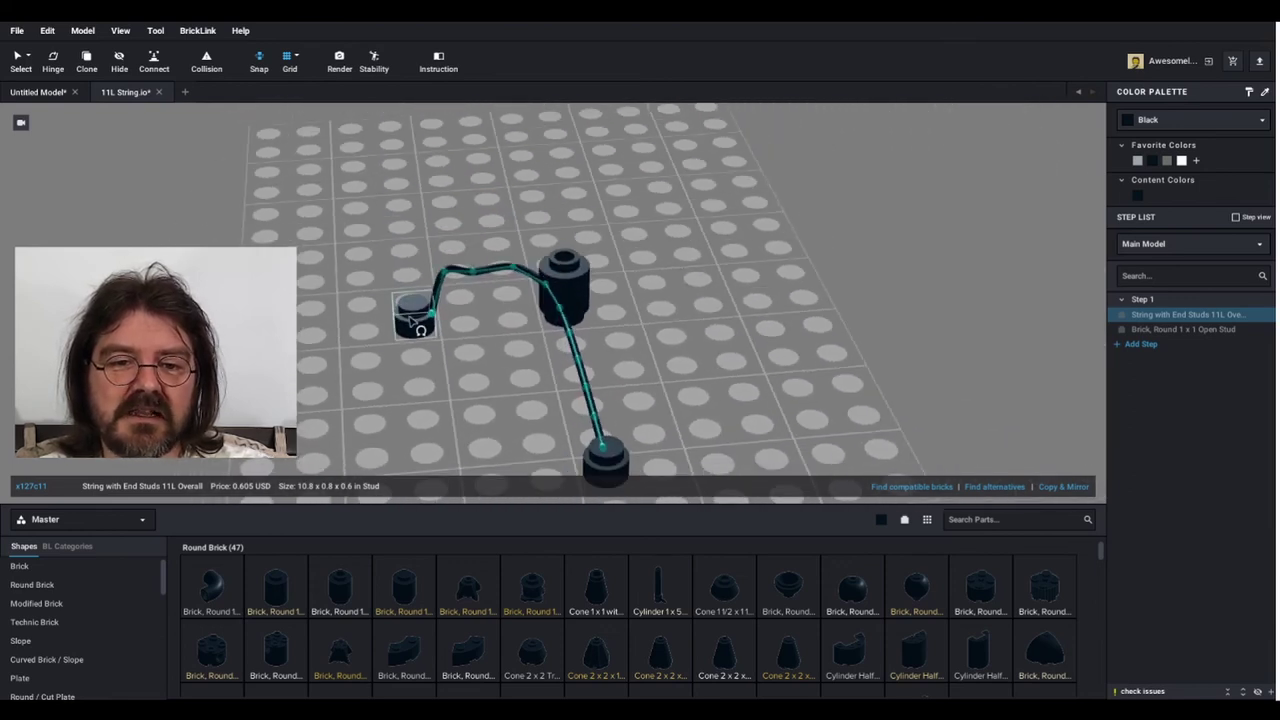
pyautogui.moveTo(537, 332); pyautogui.dragTo(590, 326, button='right')
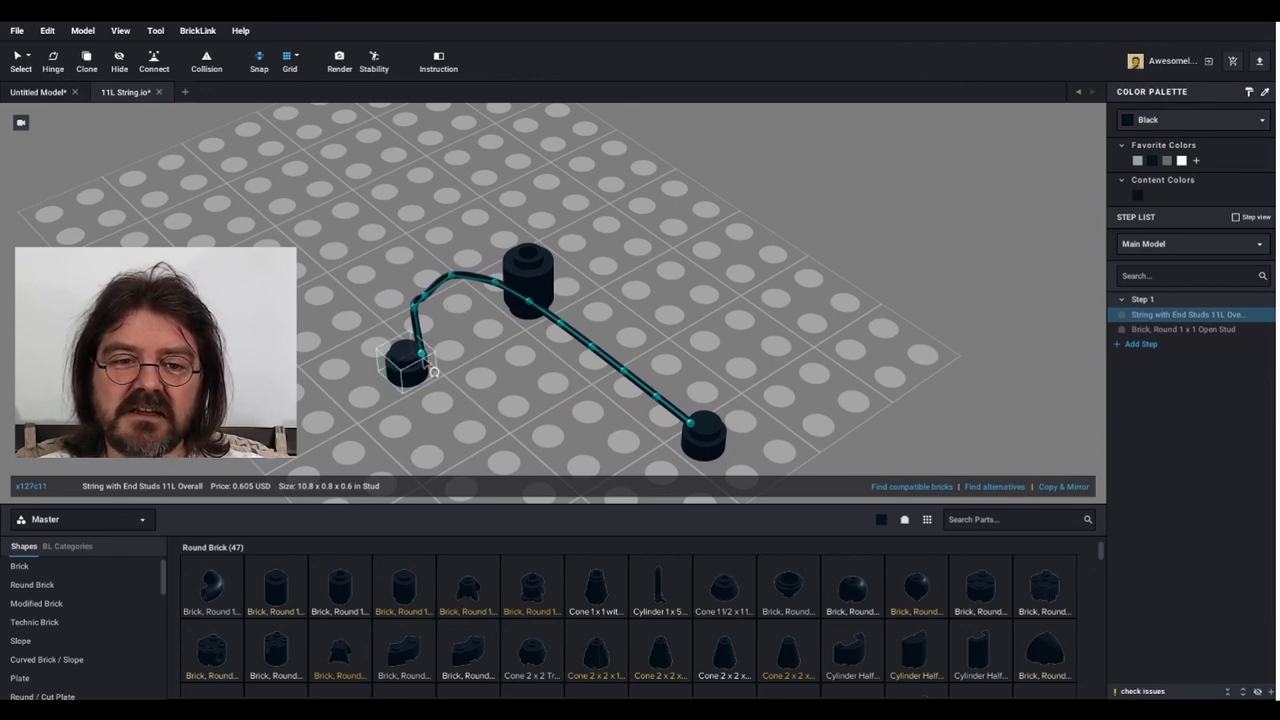
pyautogui.moveTo(604, 322); pyautogui.dragTo(910, 405, button='right')
pyautogui.scroll(6, 586, 354)
pyautogui.scroll(4, 910, 405)
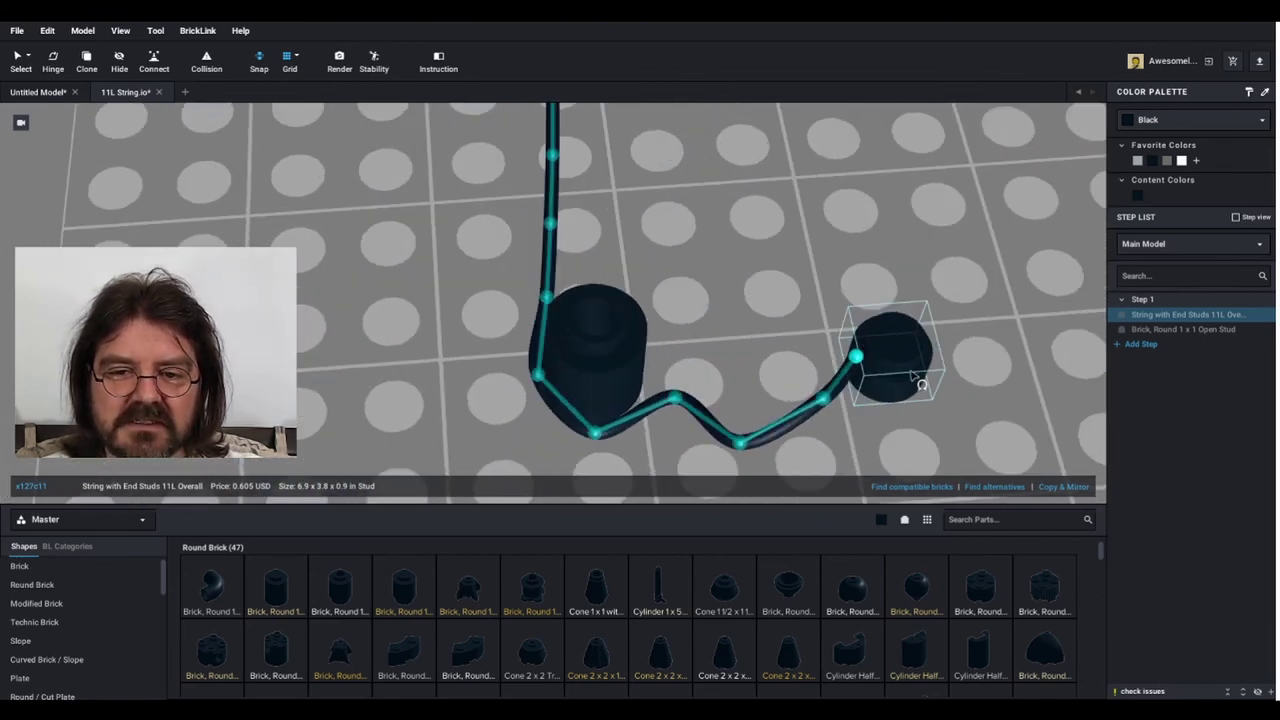
pyautogui.click(912, 375)
pyautogui.click(908, 371)
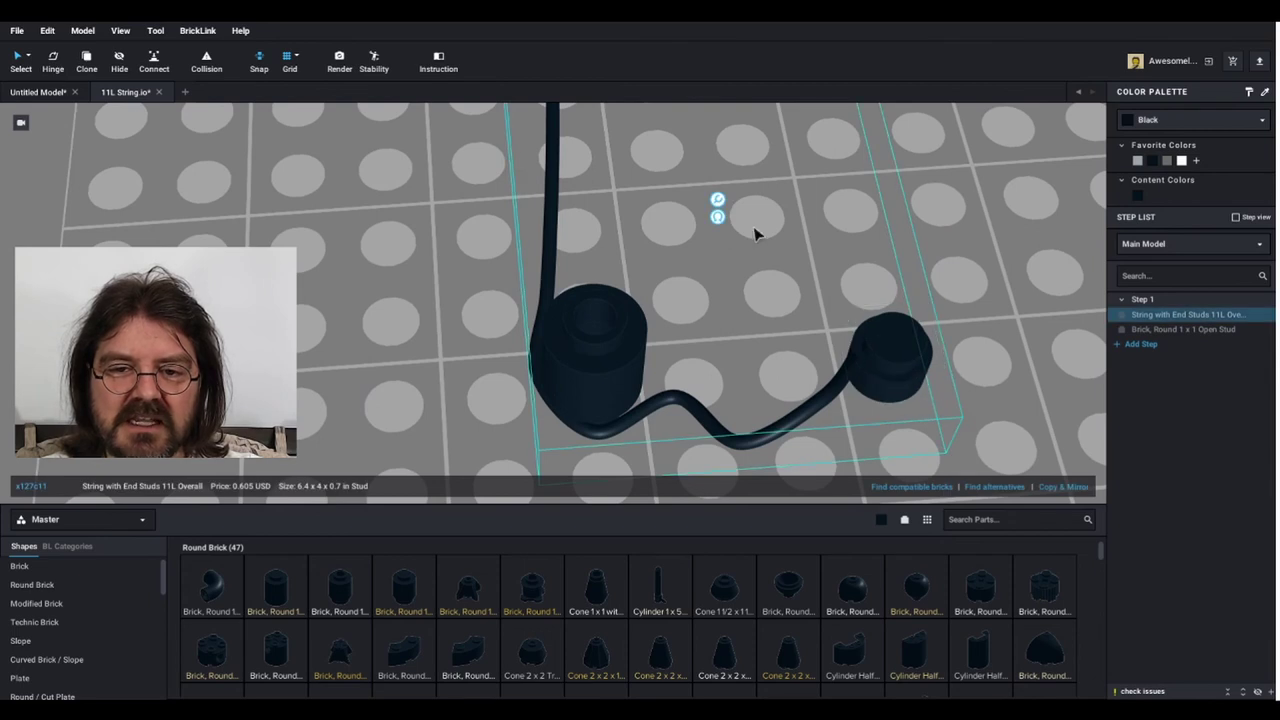
pyautogui.click(890, 360)
# Move the string's end stud away and pull nearby string points up around the round brick
pyautogui.moveTo(886, 366); pyautogui.dragTo(478, 305)
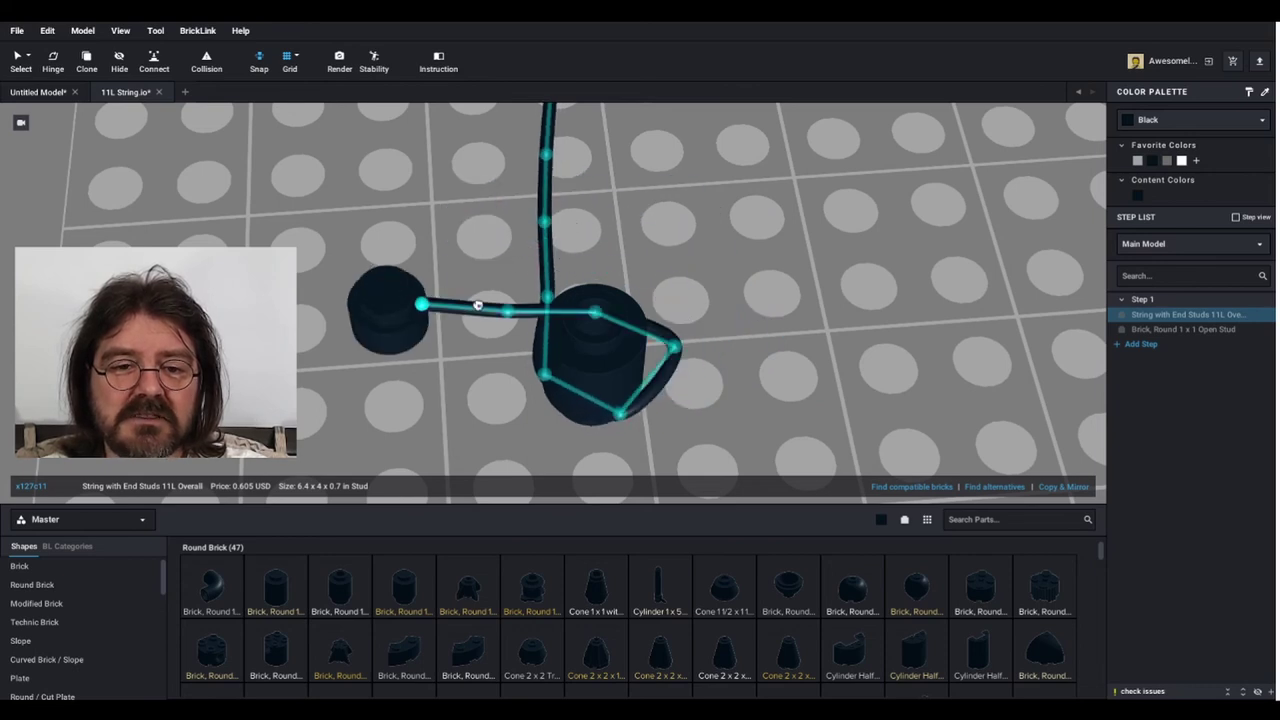
pyautogui.moveTo(476, 315); pyautogui.dragTo(563, 311, button='right')
pyautogui.moveTo(563, 311); pyautogui.dragTo(565, 338)
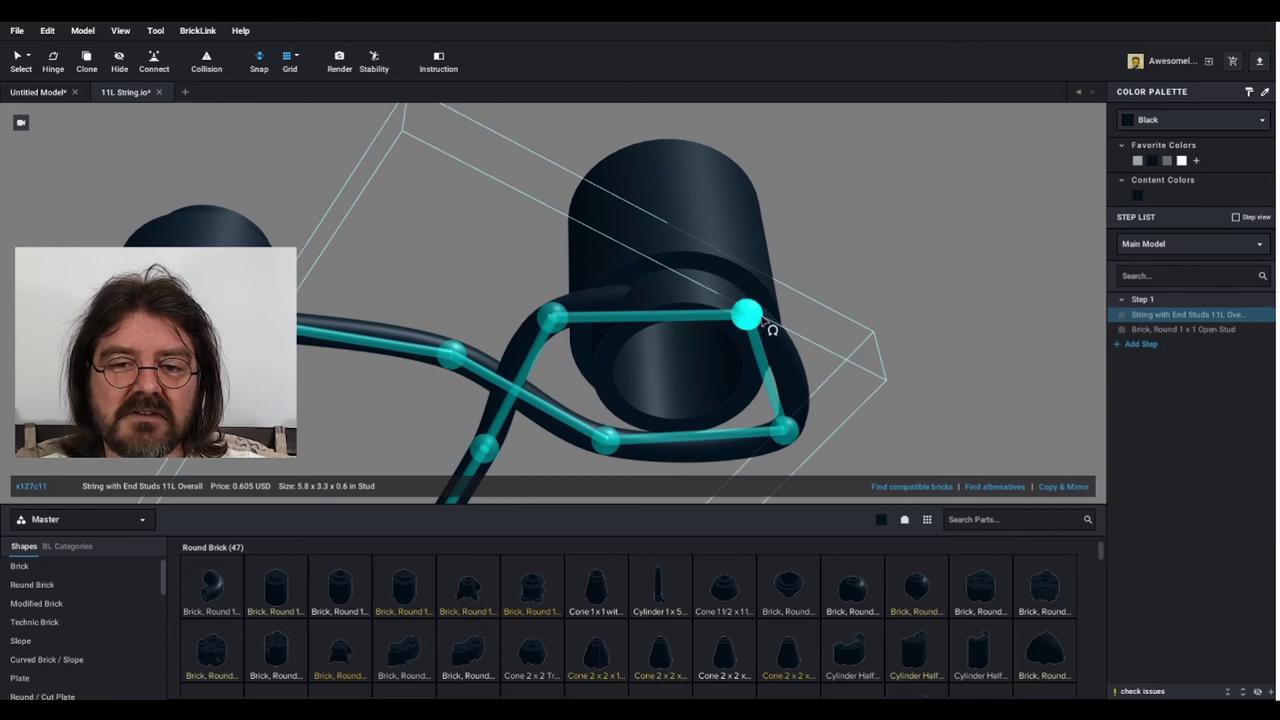
pyautogui.moveTo(771, 326); pyautogui.dragTo(755, 270)
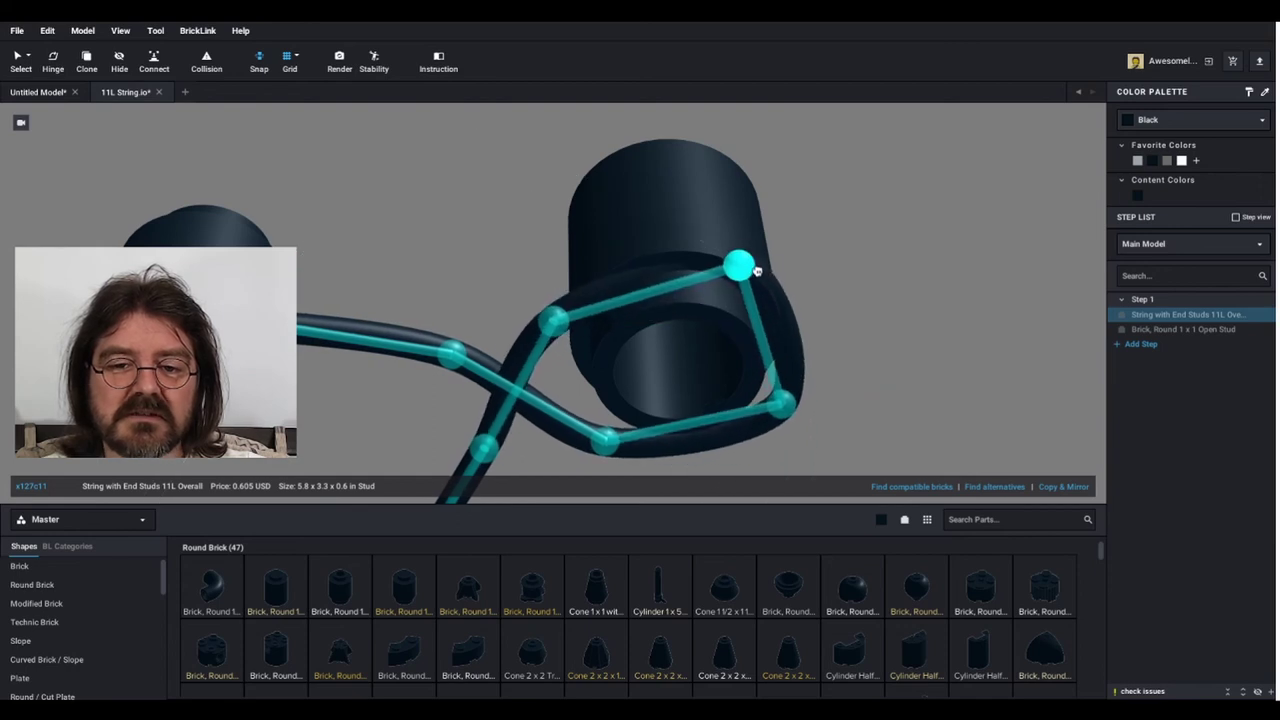
pyautogui.moveTo(755, 270); pyautogui.dragTo(729, 323, button='right')
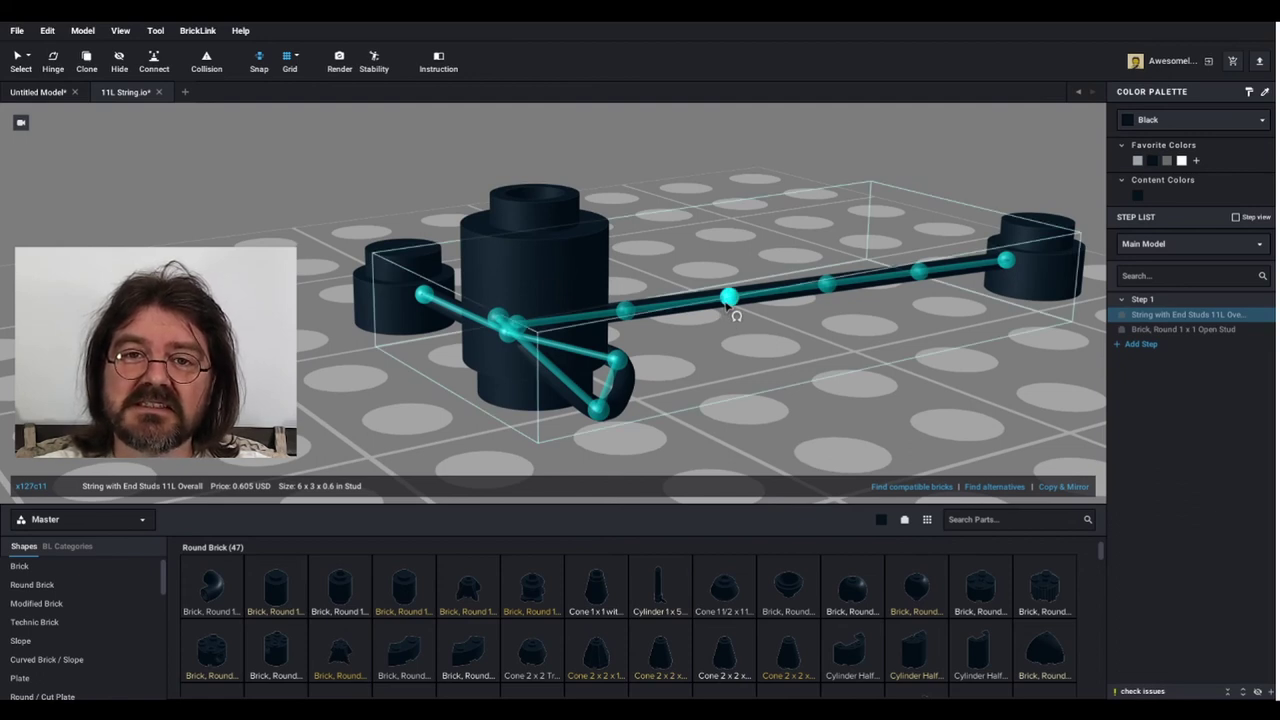
pyautogui.moveTo(727, 308); pyautogui.dragTo(600, 333, button='right')
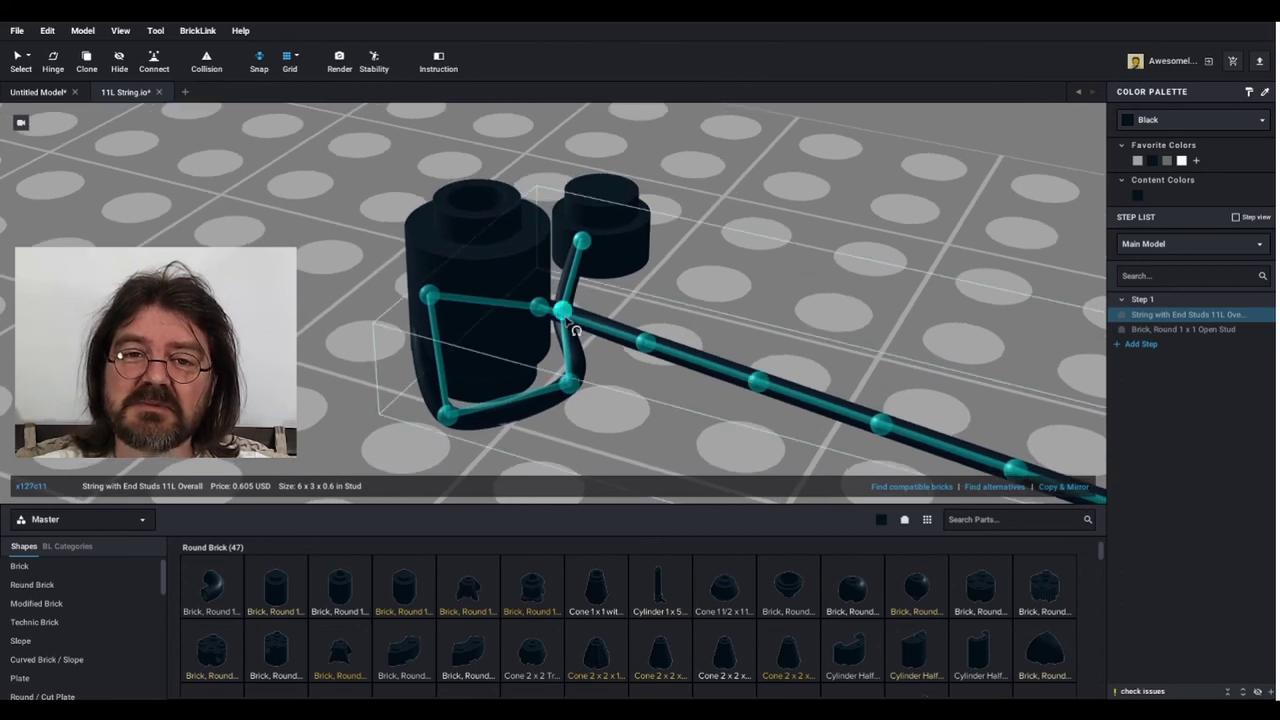
pyautogui.scroll(5, 738, 287)
pyautogui.moveTo(738, 287); pyautogui.dragTo(646, 371, button='right')
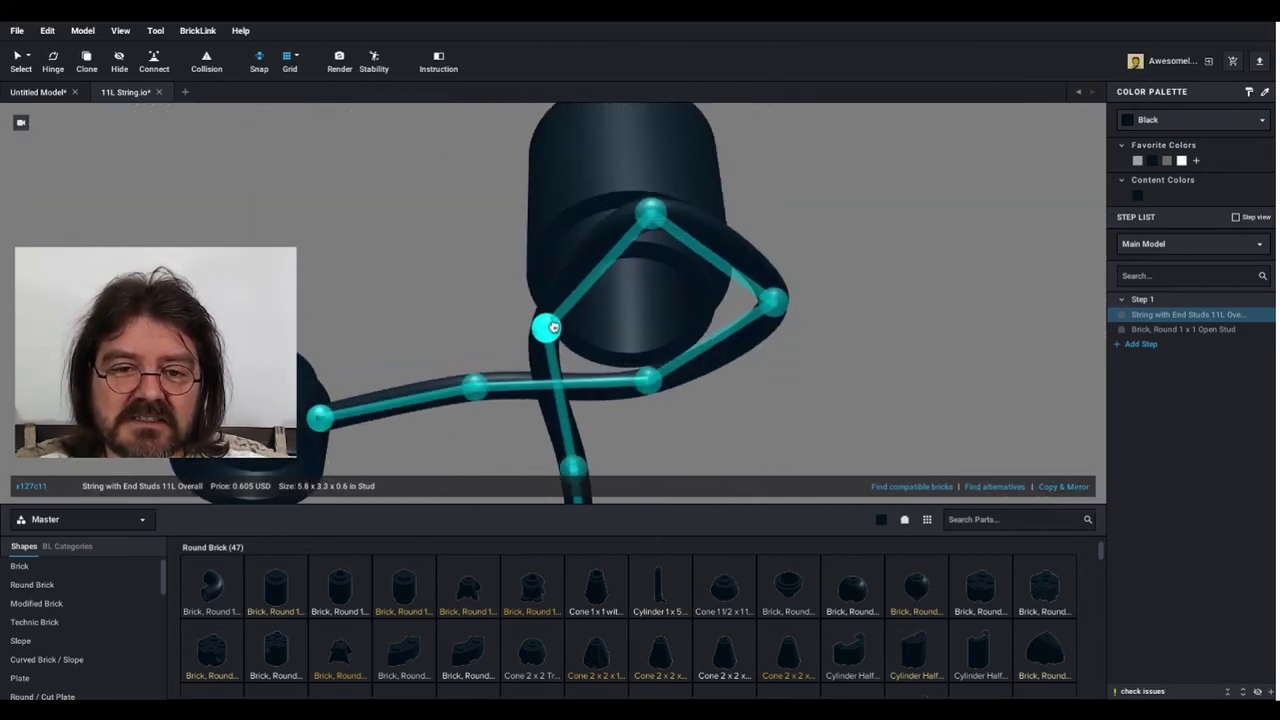
# Drag the remaining string points into a closed loop around the brick's base
pyautogui.moveTo(553, 327); pyautogui.dragTo(540, 312)
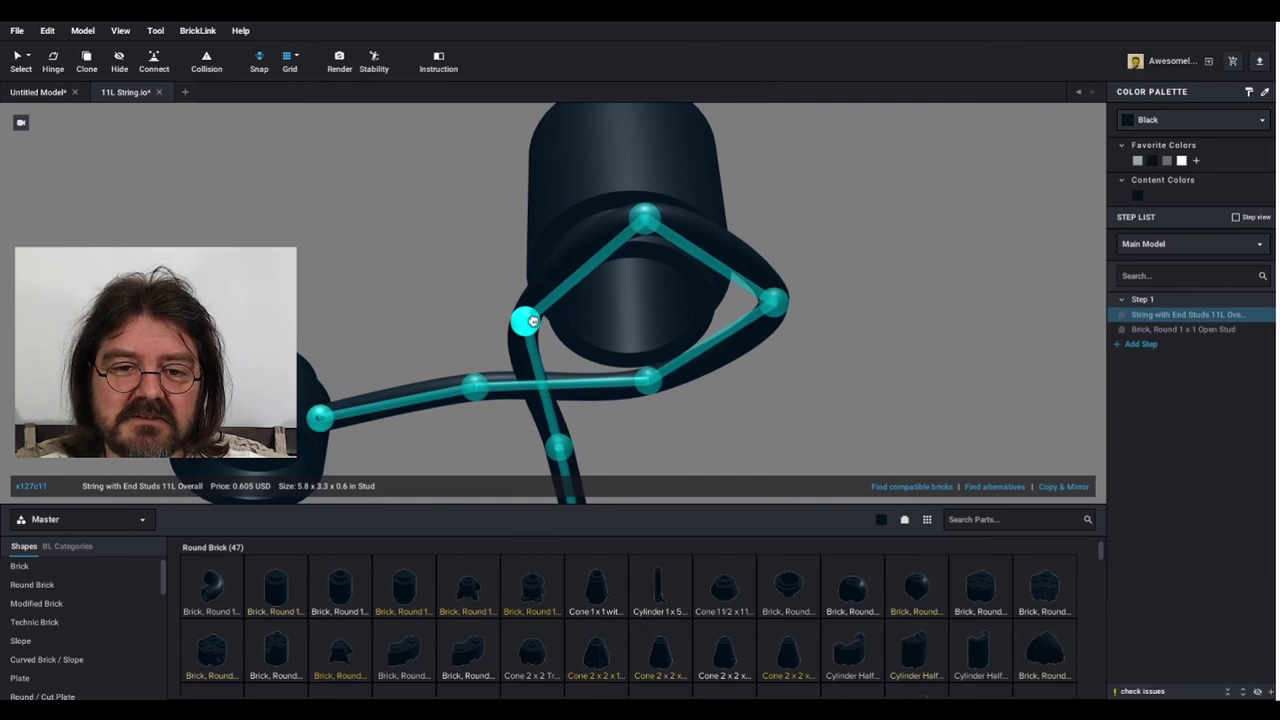
pyautogui.moveTo(537, 307); pyautogui.dragTo(908, 345, button='right')
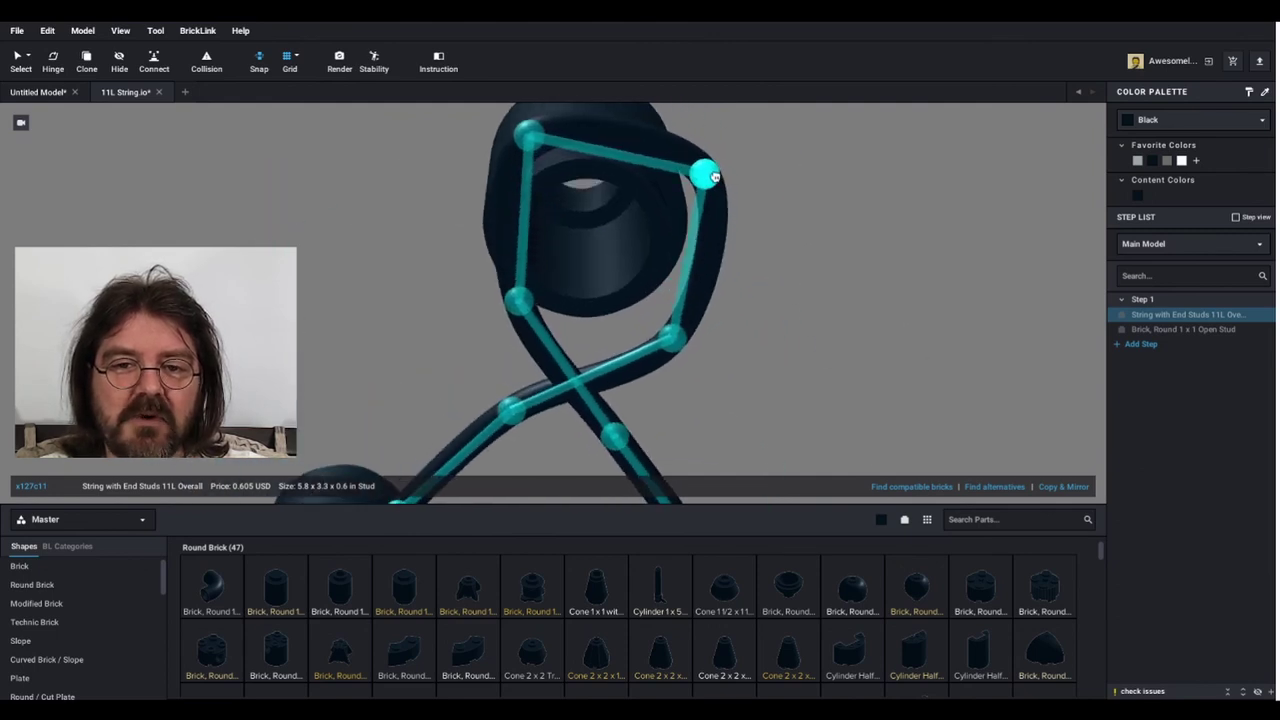
pyautogui.moveTo(743, 194); pyautogui.dragTo(740, 204, button='right')
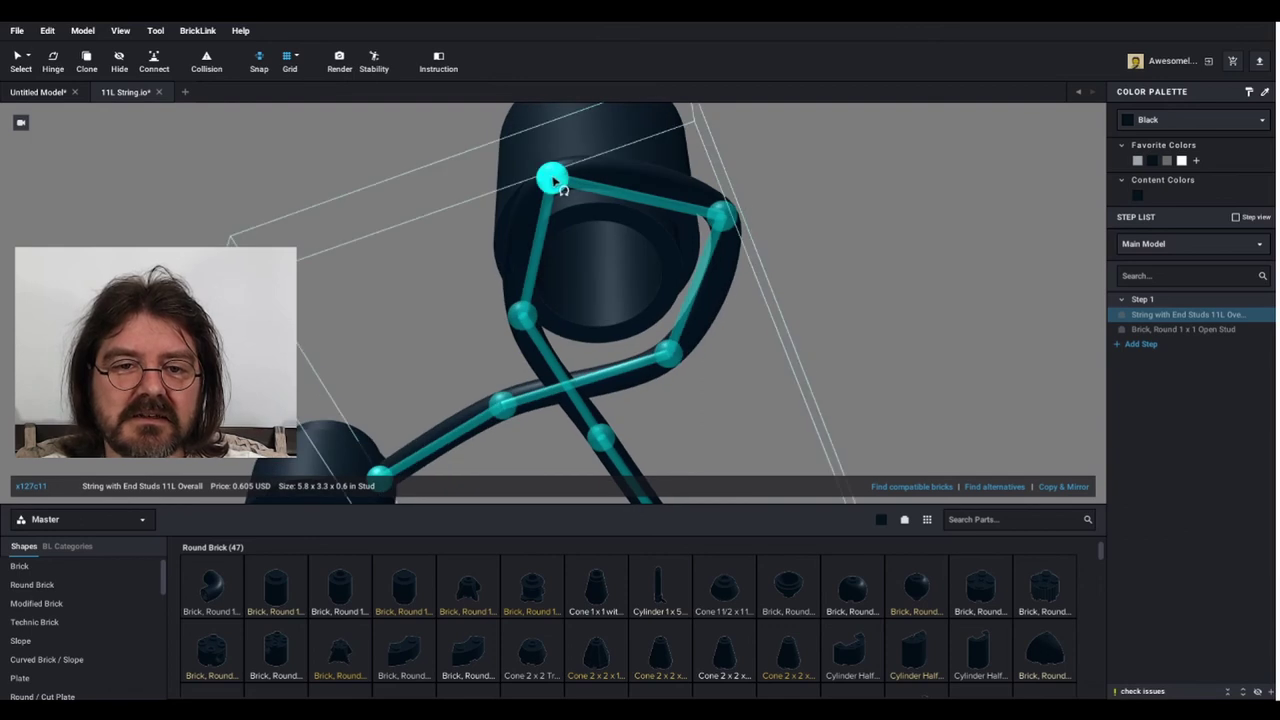
pyautogui.moveTo(551, 180); pyautogui.dragTo(537, 180)
pyautogui.moveTo(537, 180); pyautogui.dragTo(869, 260, button='right')
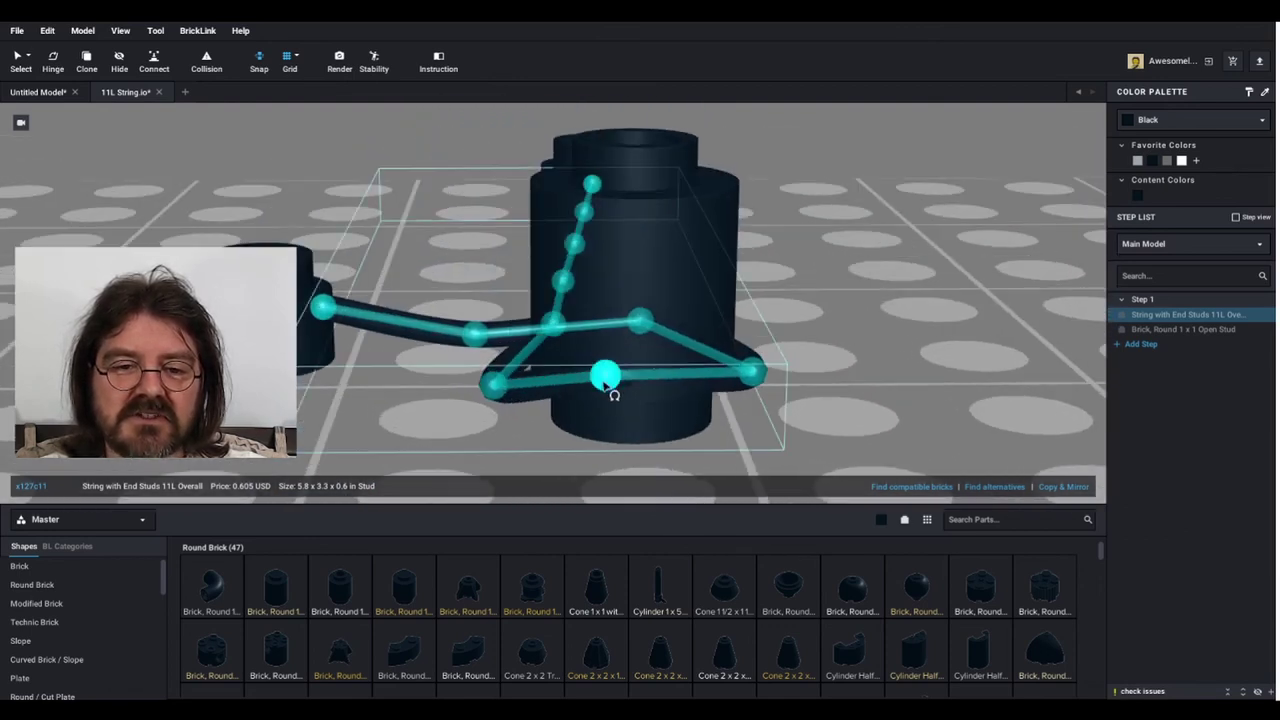
pyautogui.moveTo(609, 372); pyautogui.dragTo(607, 434)
pyautogui.moveTo(829, 437); pyautogui.dragTo(649, 463, button='right')
pyautogui.moveTo(600, 452); pyautogui.dragTo(491, 434)
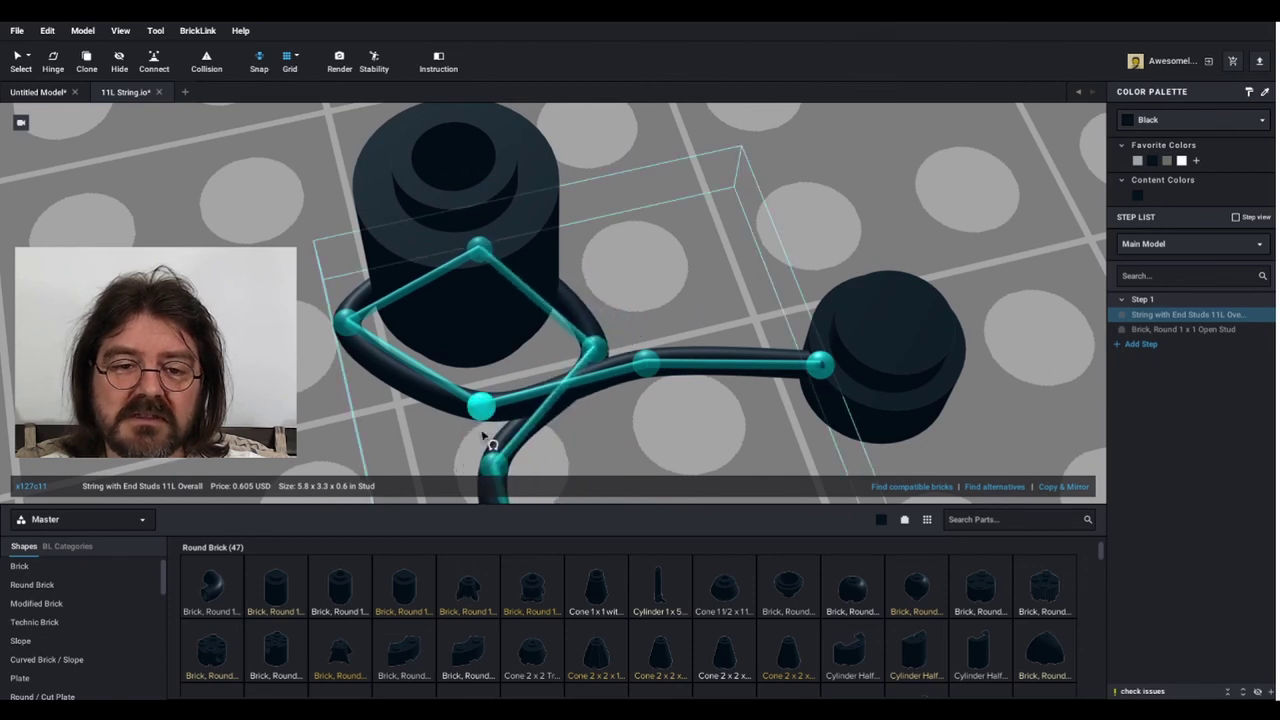
# Finish editing the string and orbit to view the completed loop
pyautogui.press('Escape')
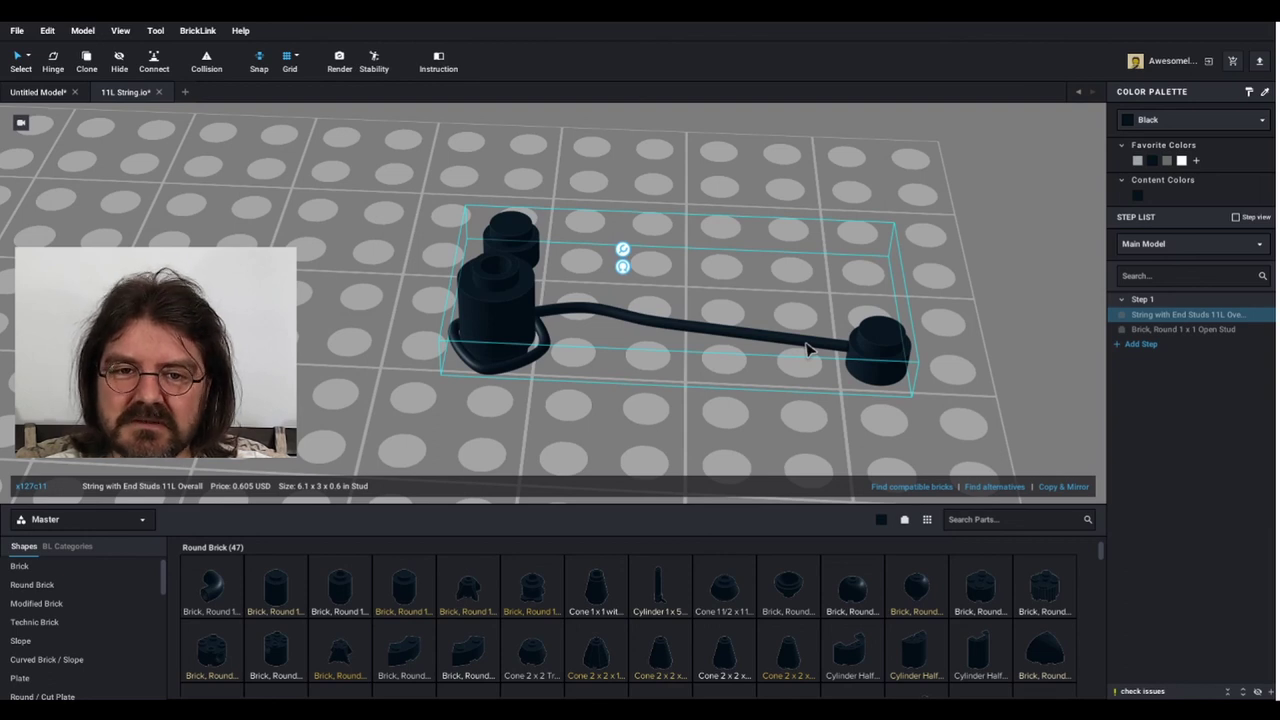
pyautogui.moveTo(808, 349); pyautogui.dragTo(938, 232, button='right')
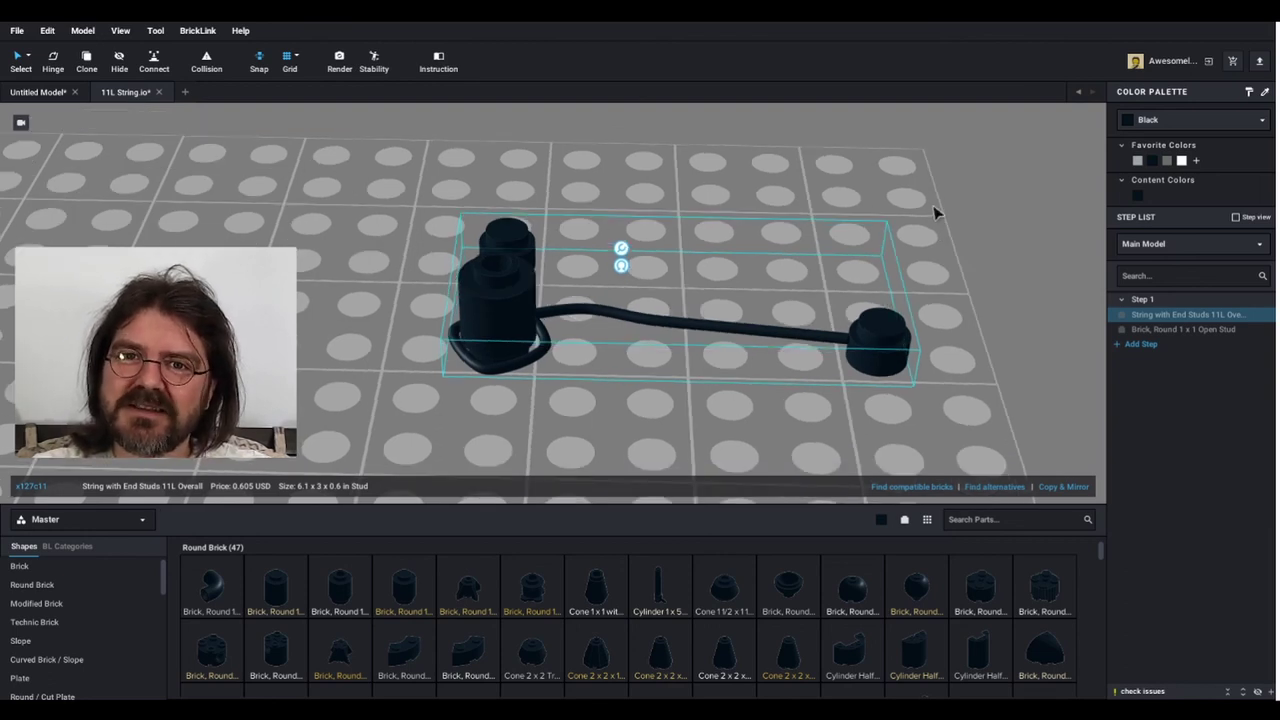